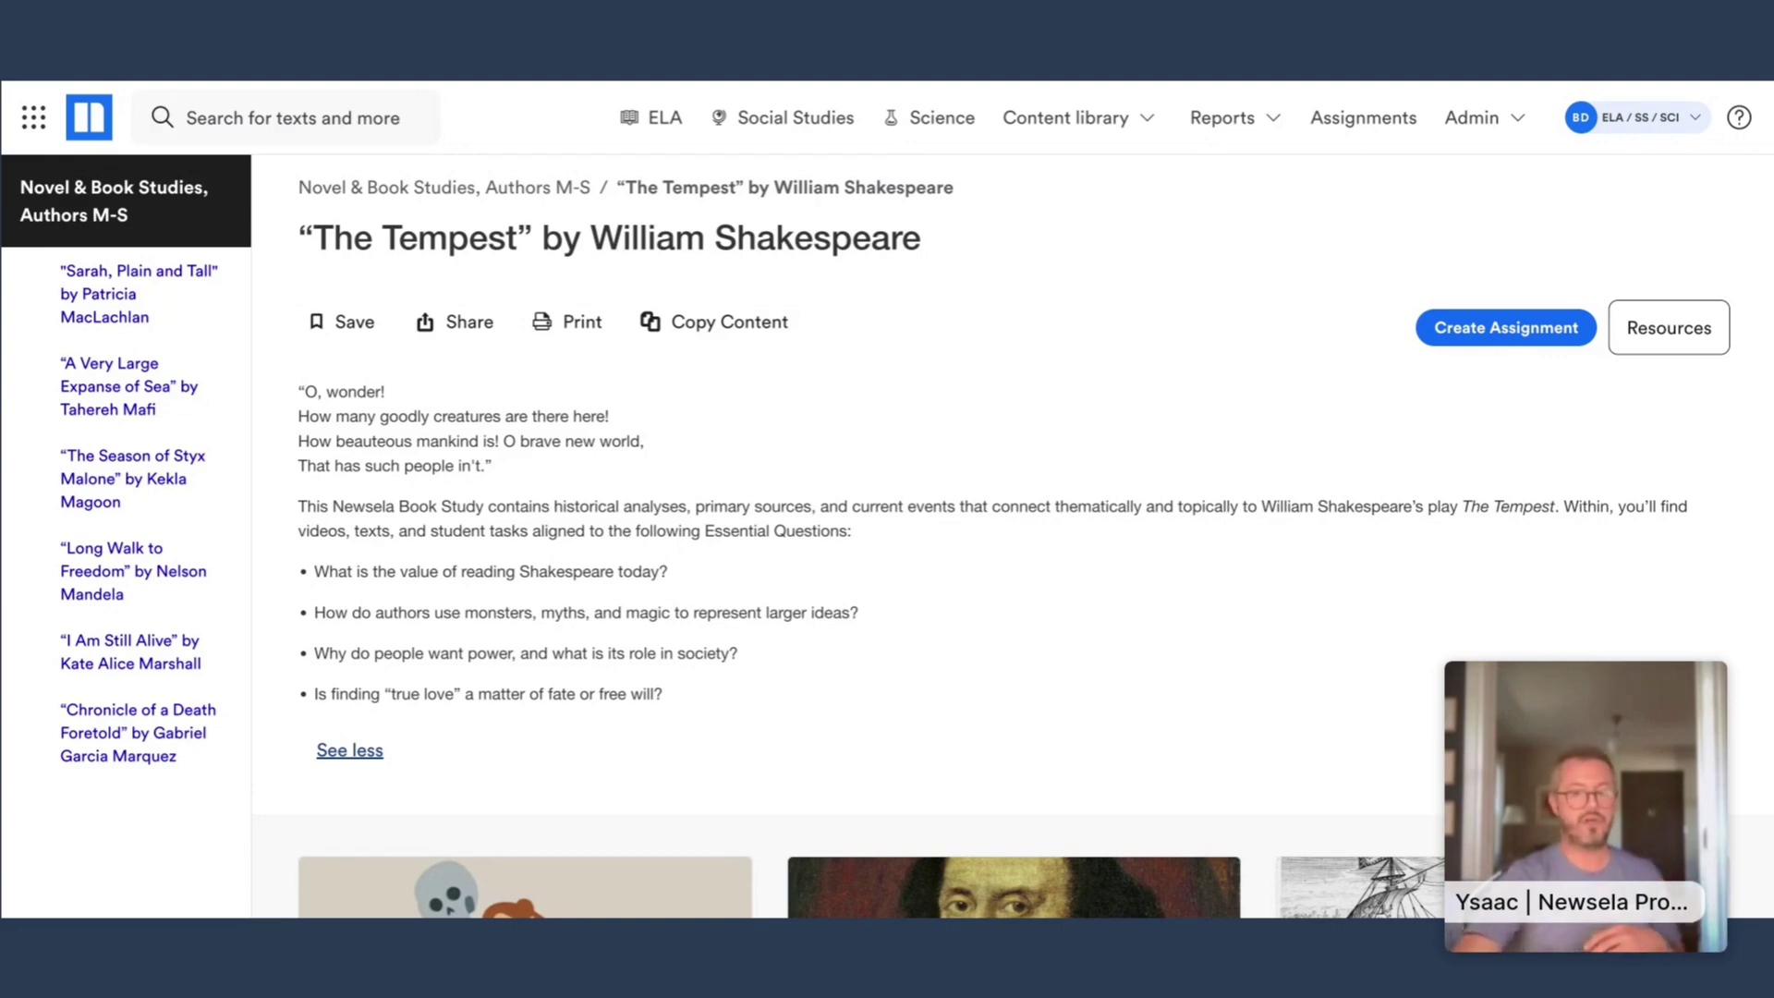
# - Browse the texts in "The Tempest" book study and open the article "Even in the 1600s, Shakespeare was a global phenomenon"
pyautogui.scroll(-8, 1118, 672)
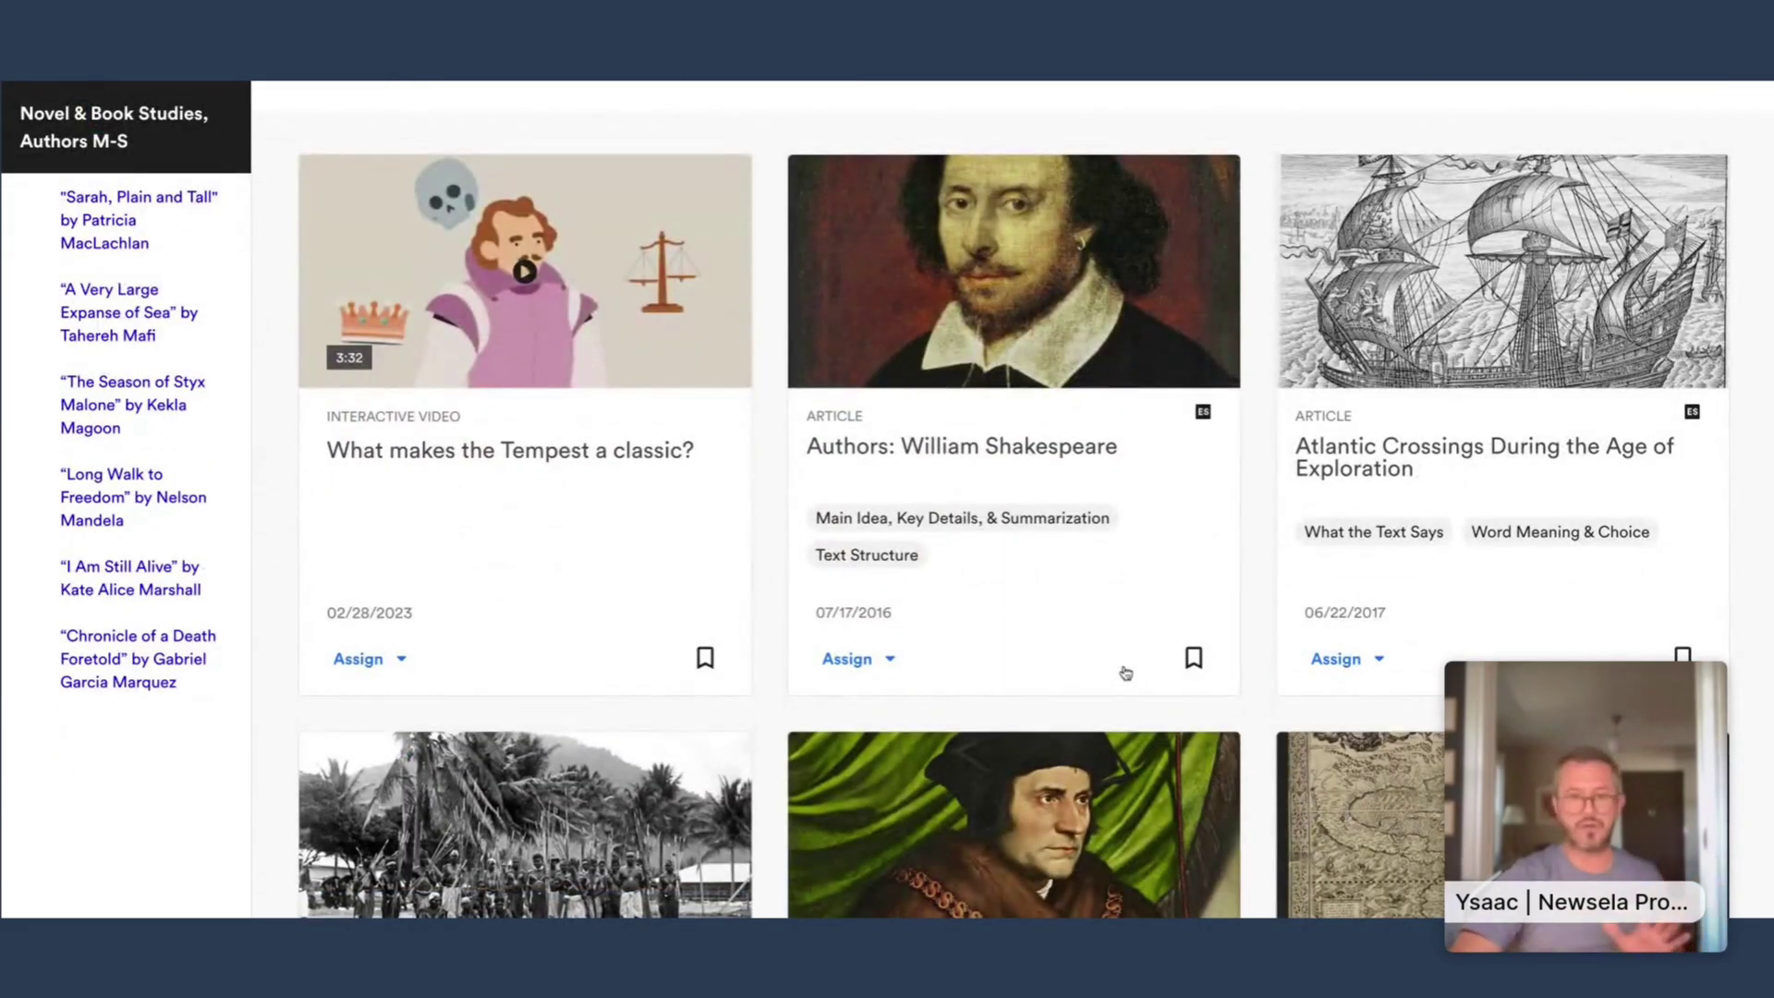
pyautogui.scroll(-6, 1190, 665)
pyautogui.scroll(-15, 1187, 677)
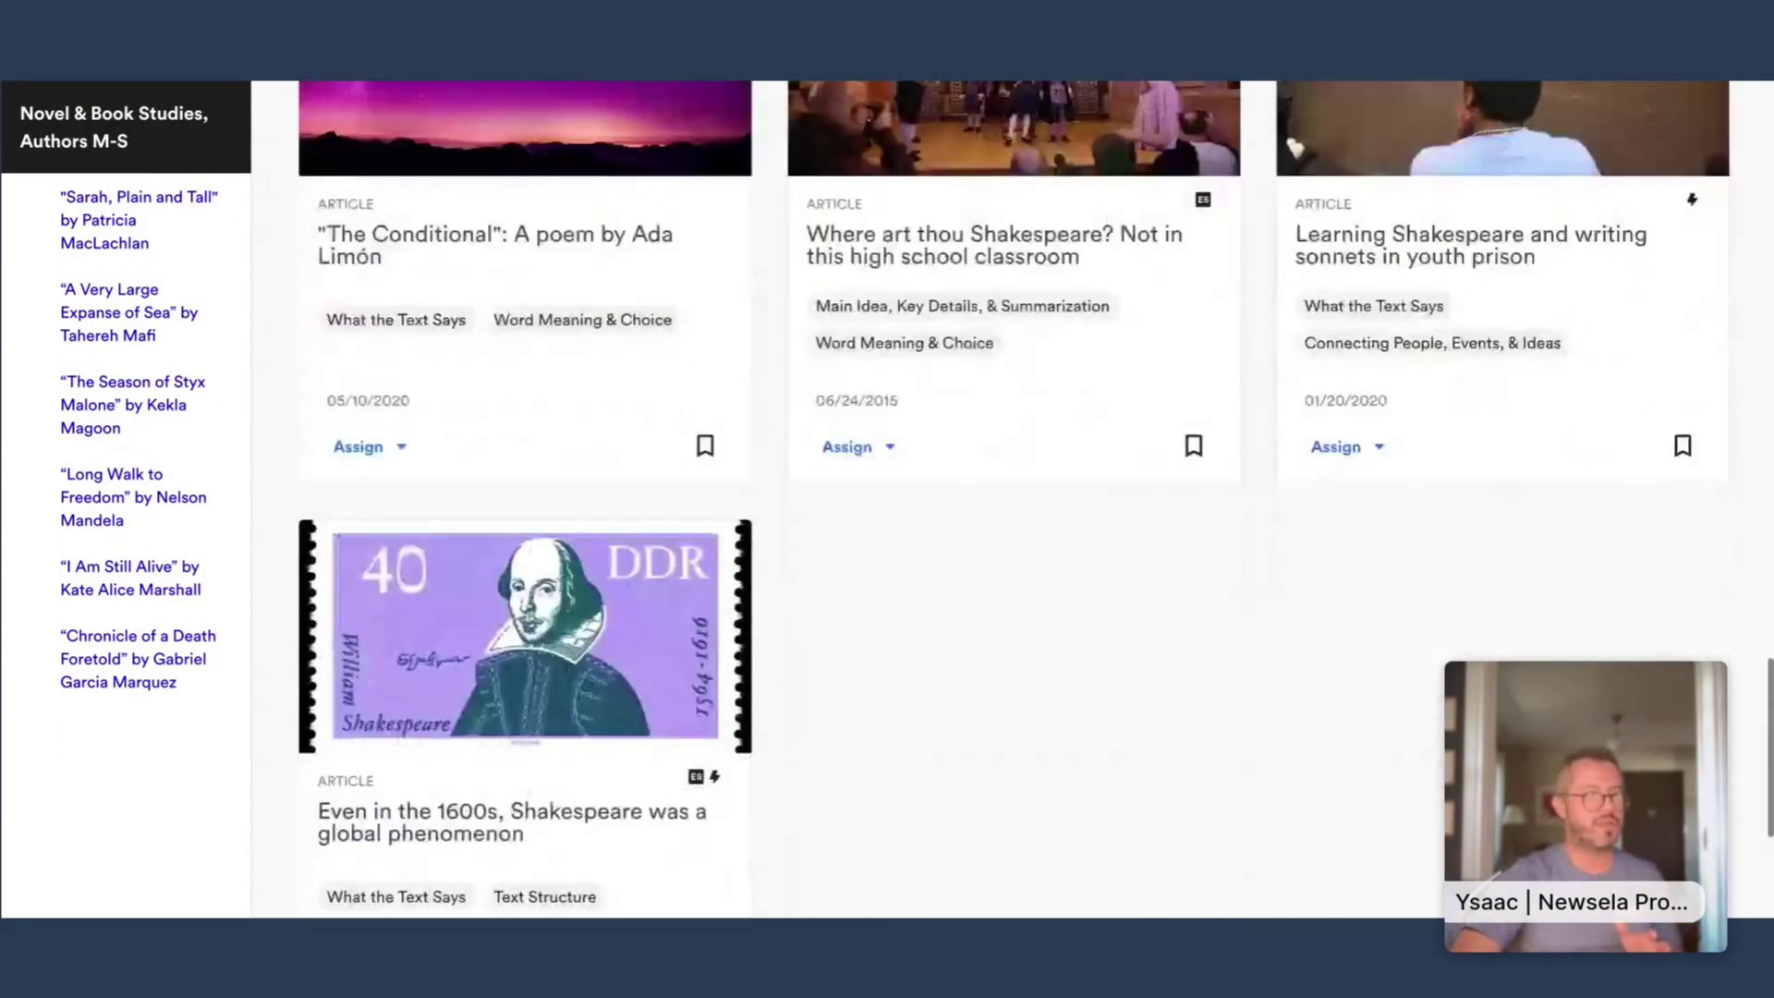
pyautogui.scroll(-2, 996, 477)
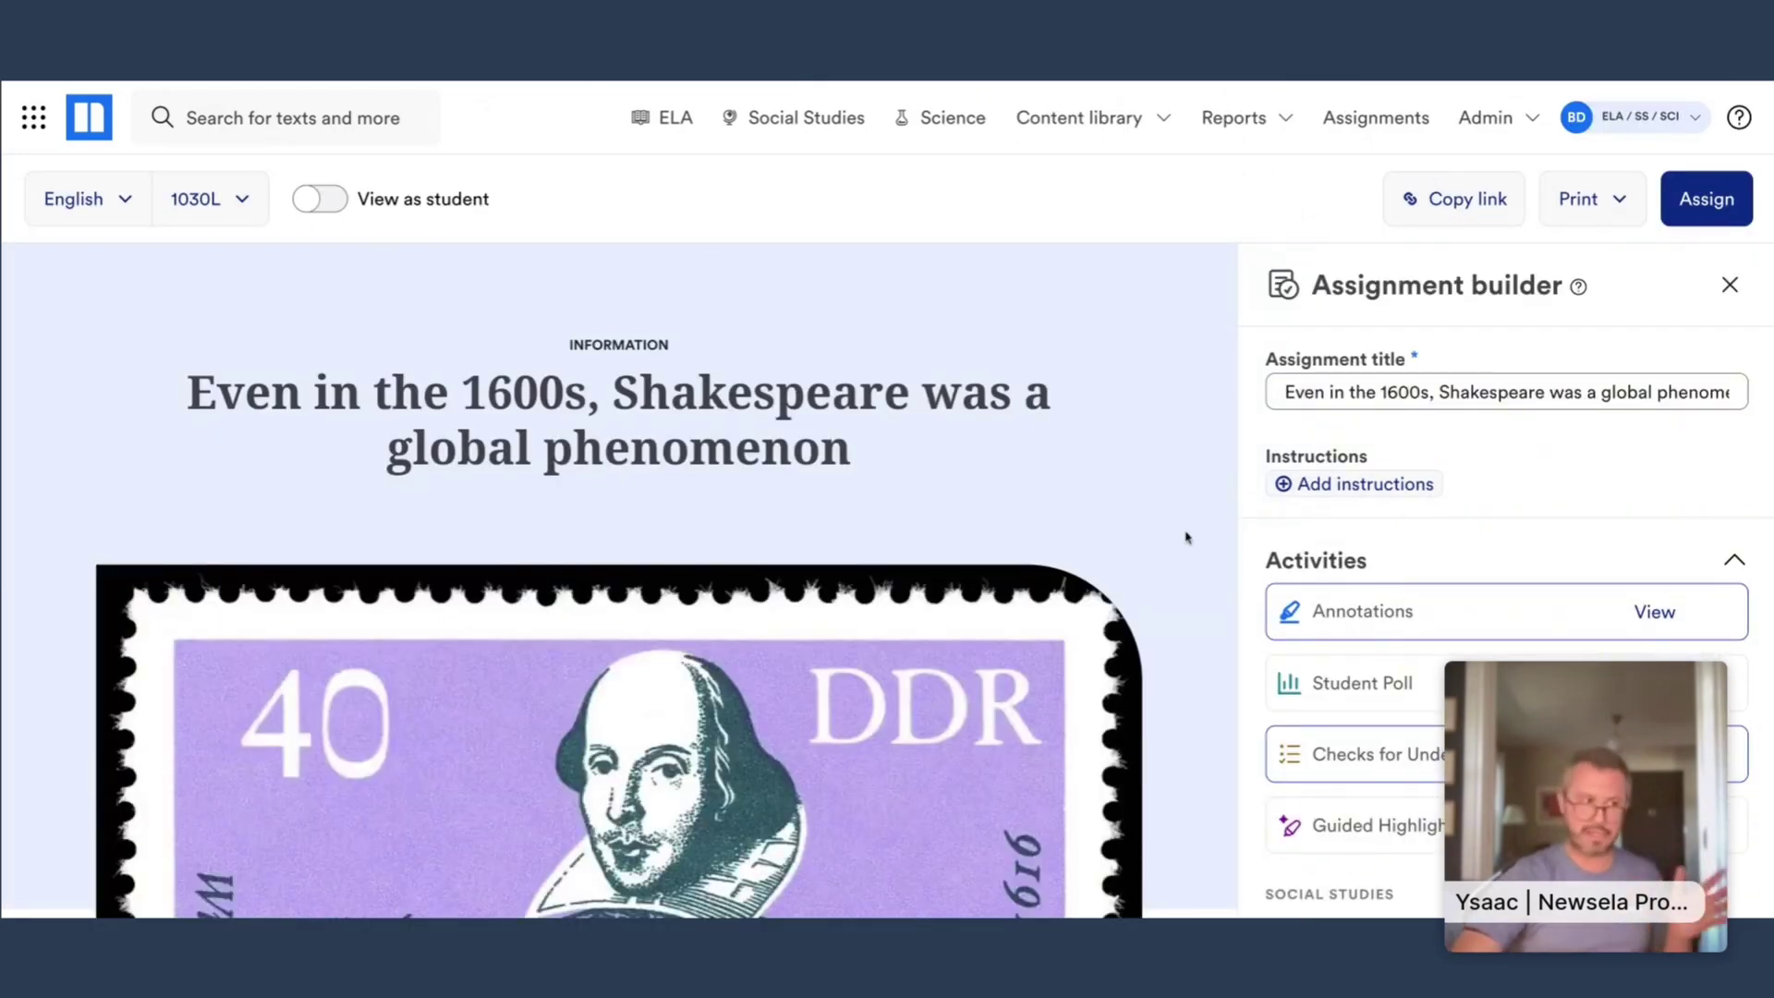
# - Review the article's AI-generated lesson suggestions: main idea, key terms, before reading activity and discussion questions
pyautogui.scroll(-5, 1181, 517)
pyautogui.scroll(-6, 1186, 537)
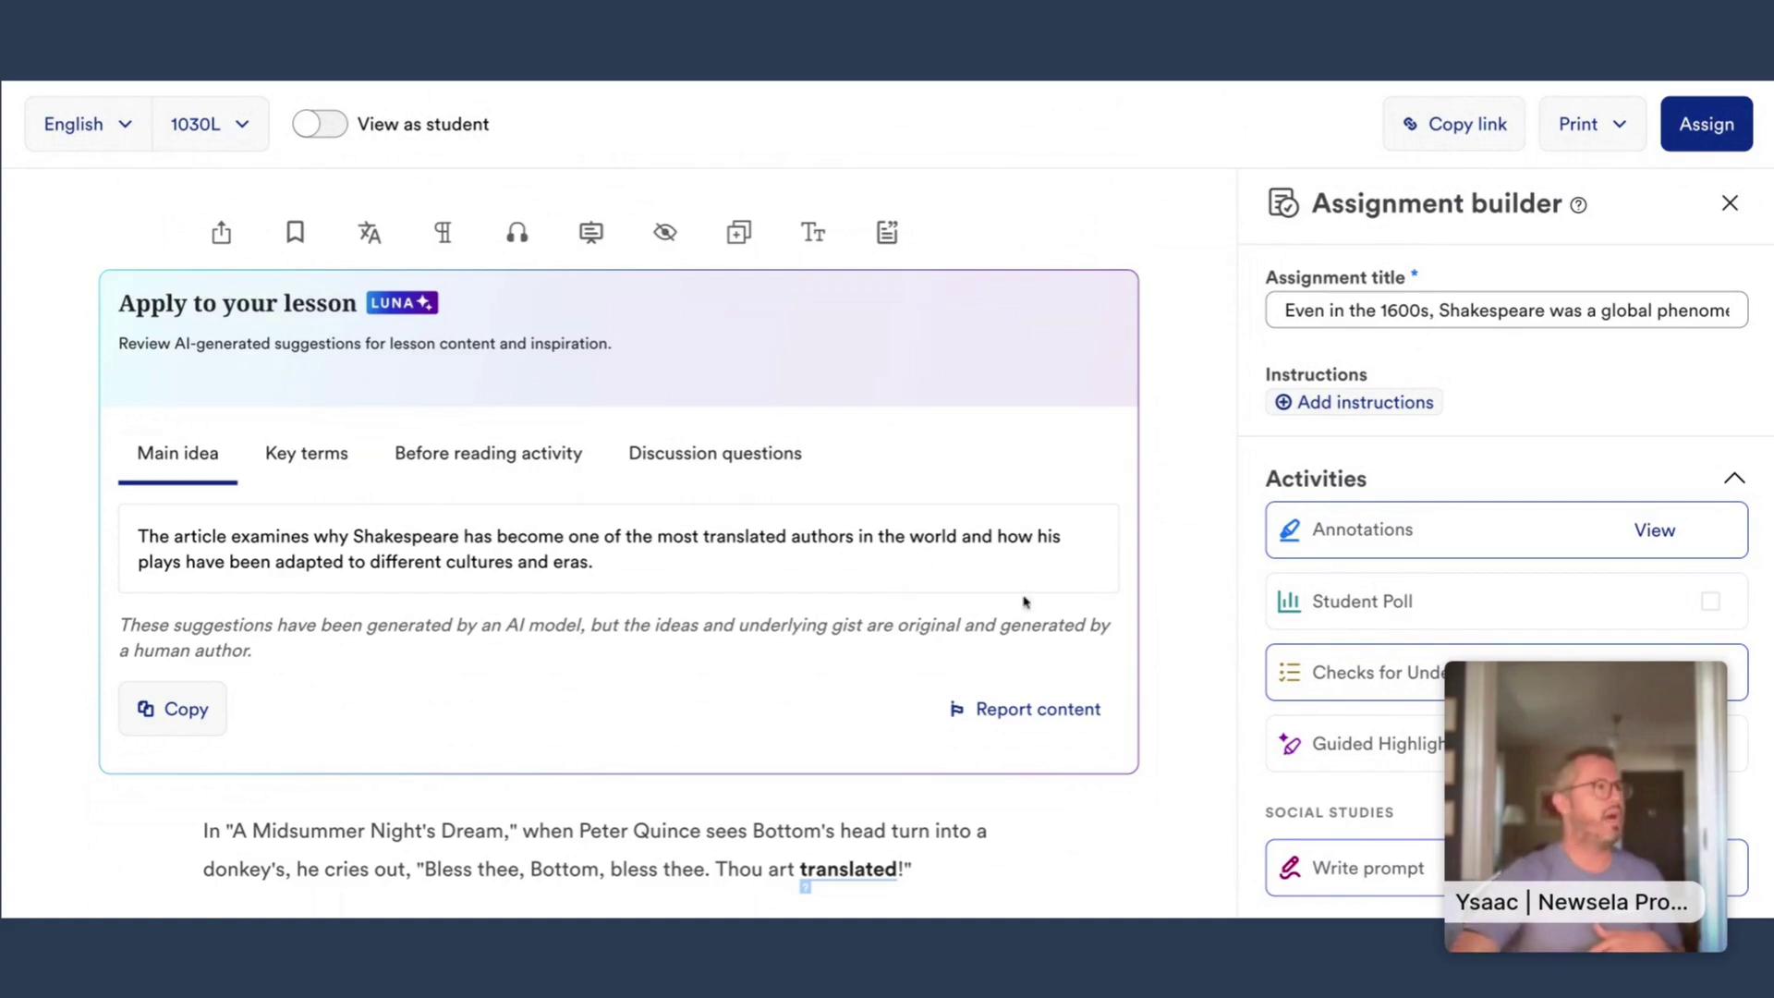
pyautogui.click(252, 473)
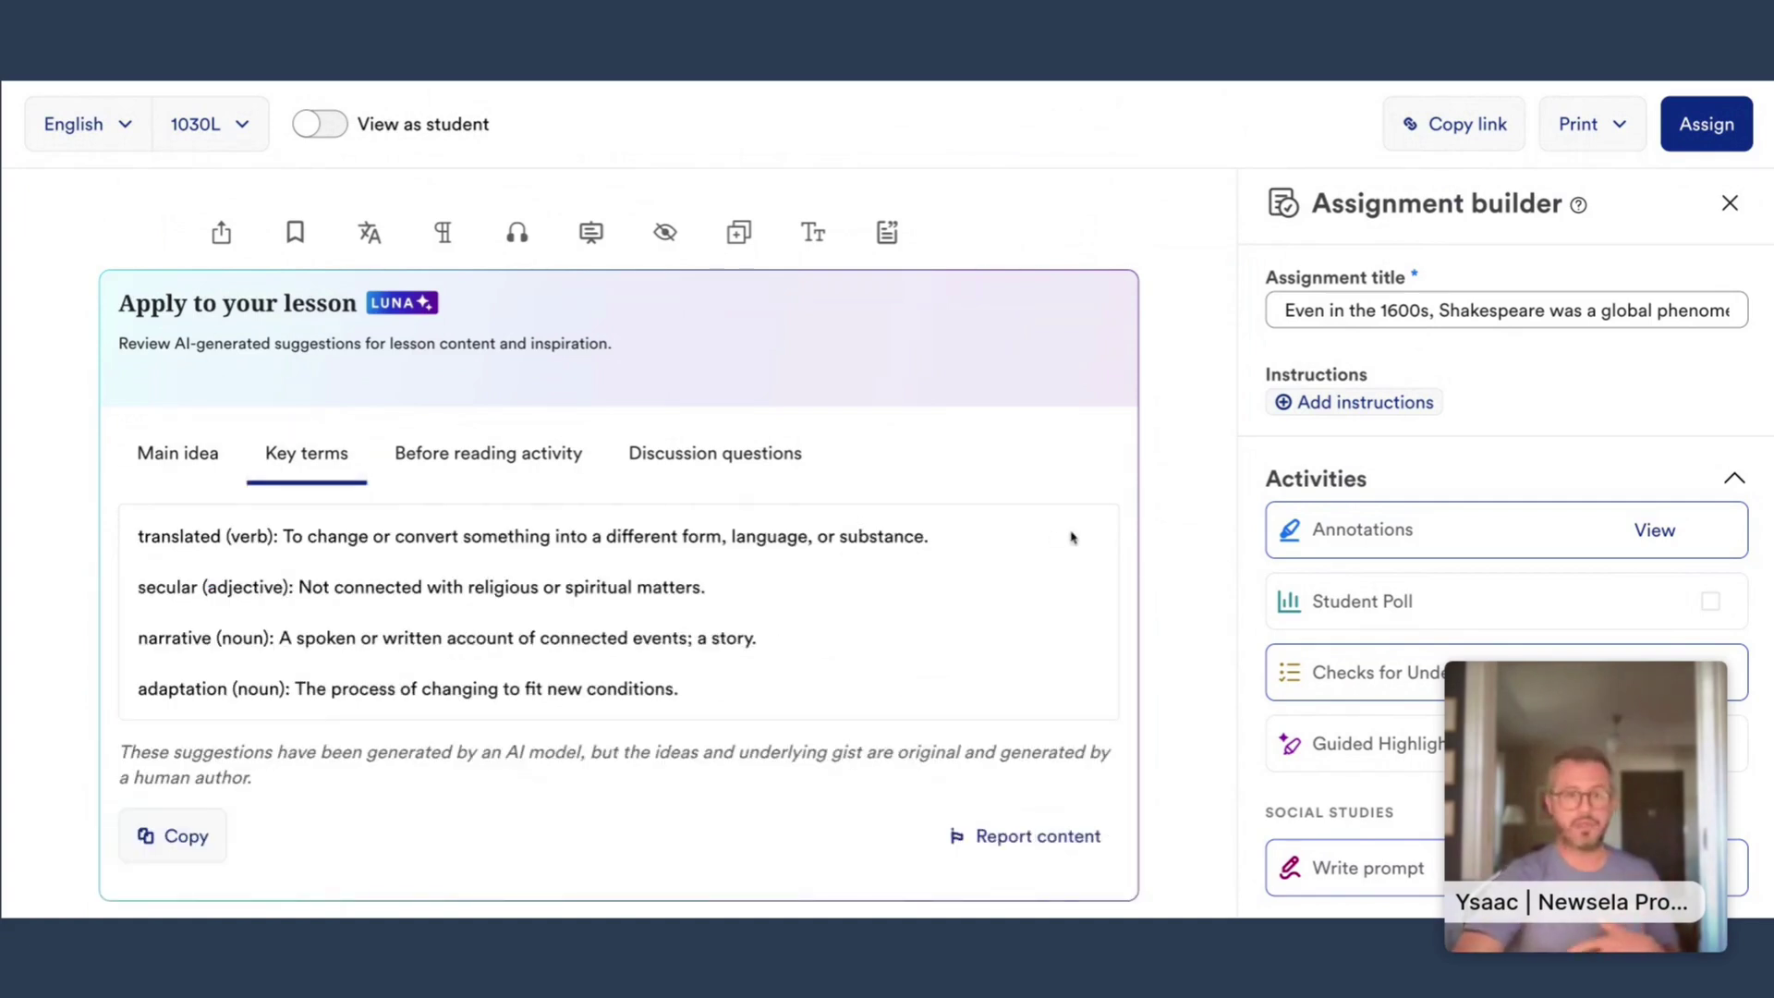
pyautogui.scroll(-1, 1188, 555)
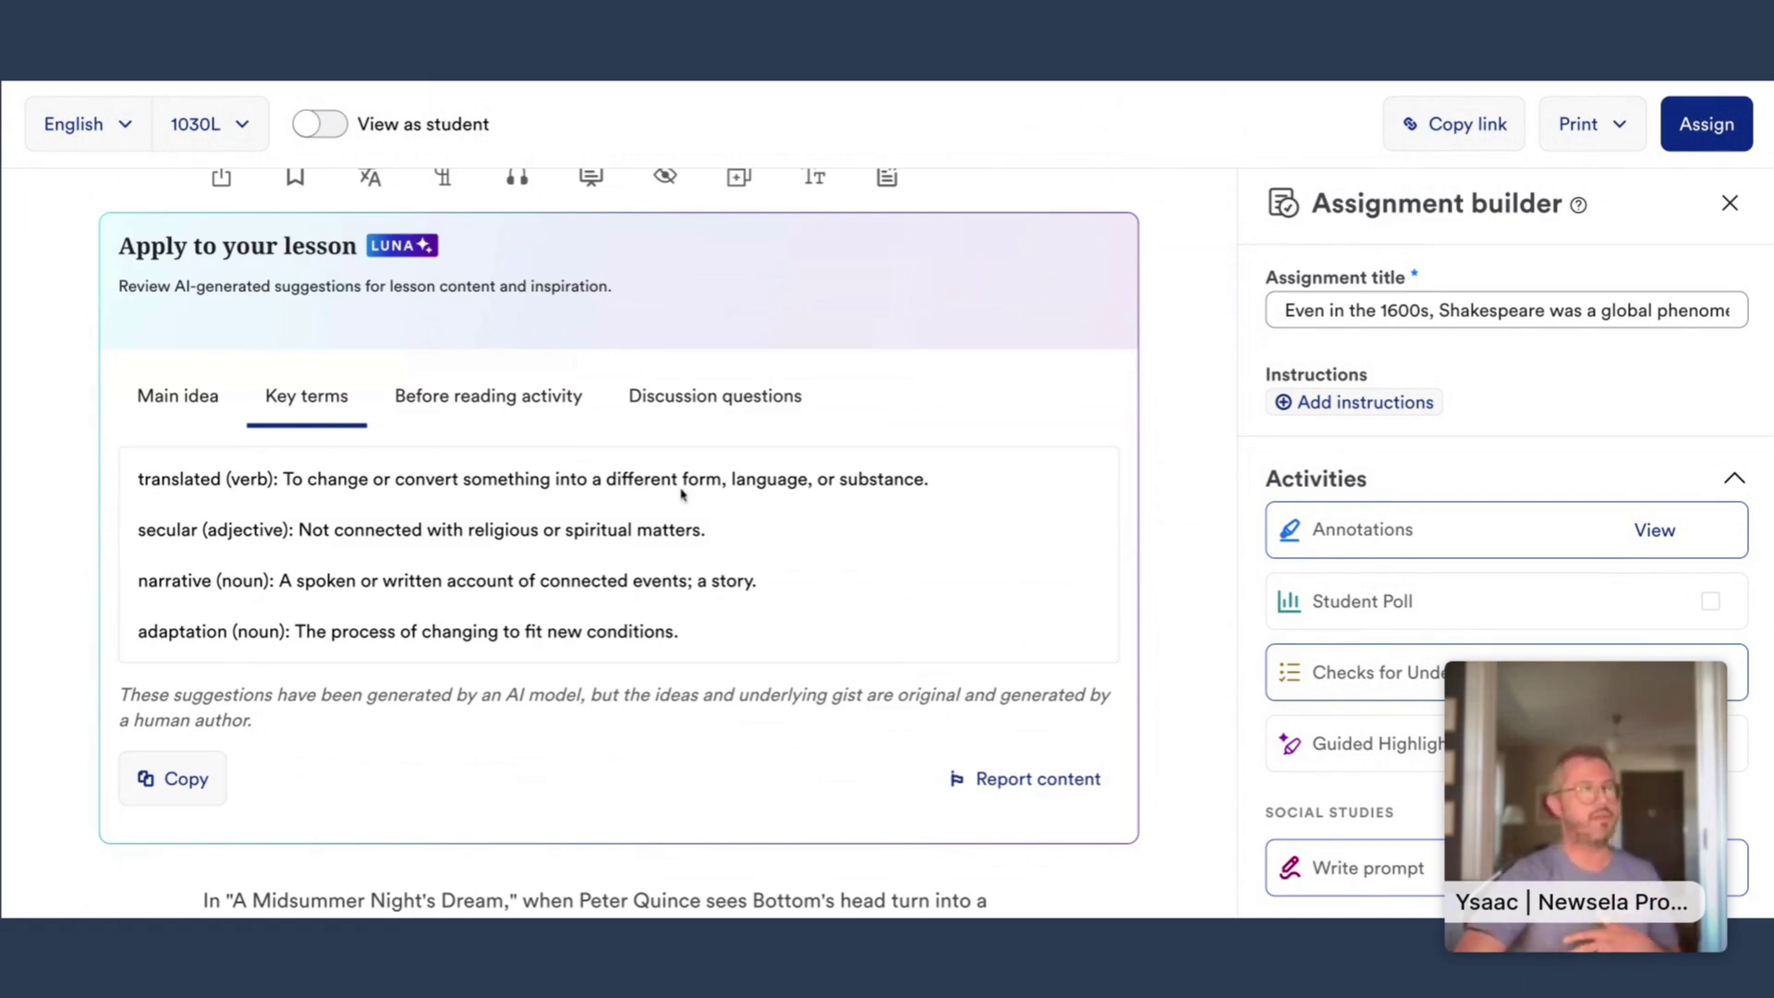
pyautogui.click(504, 405)
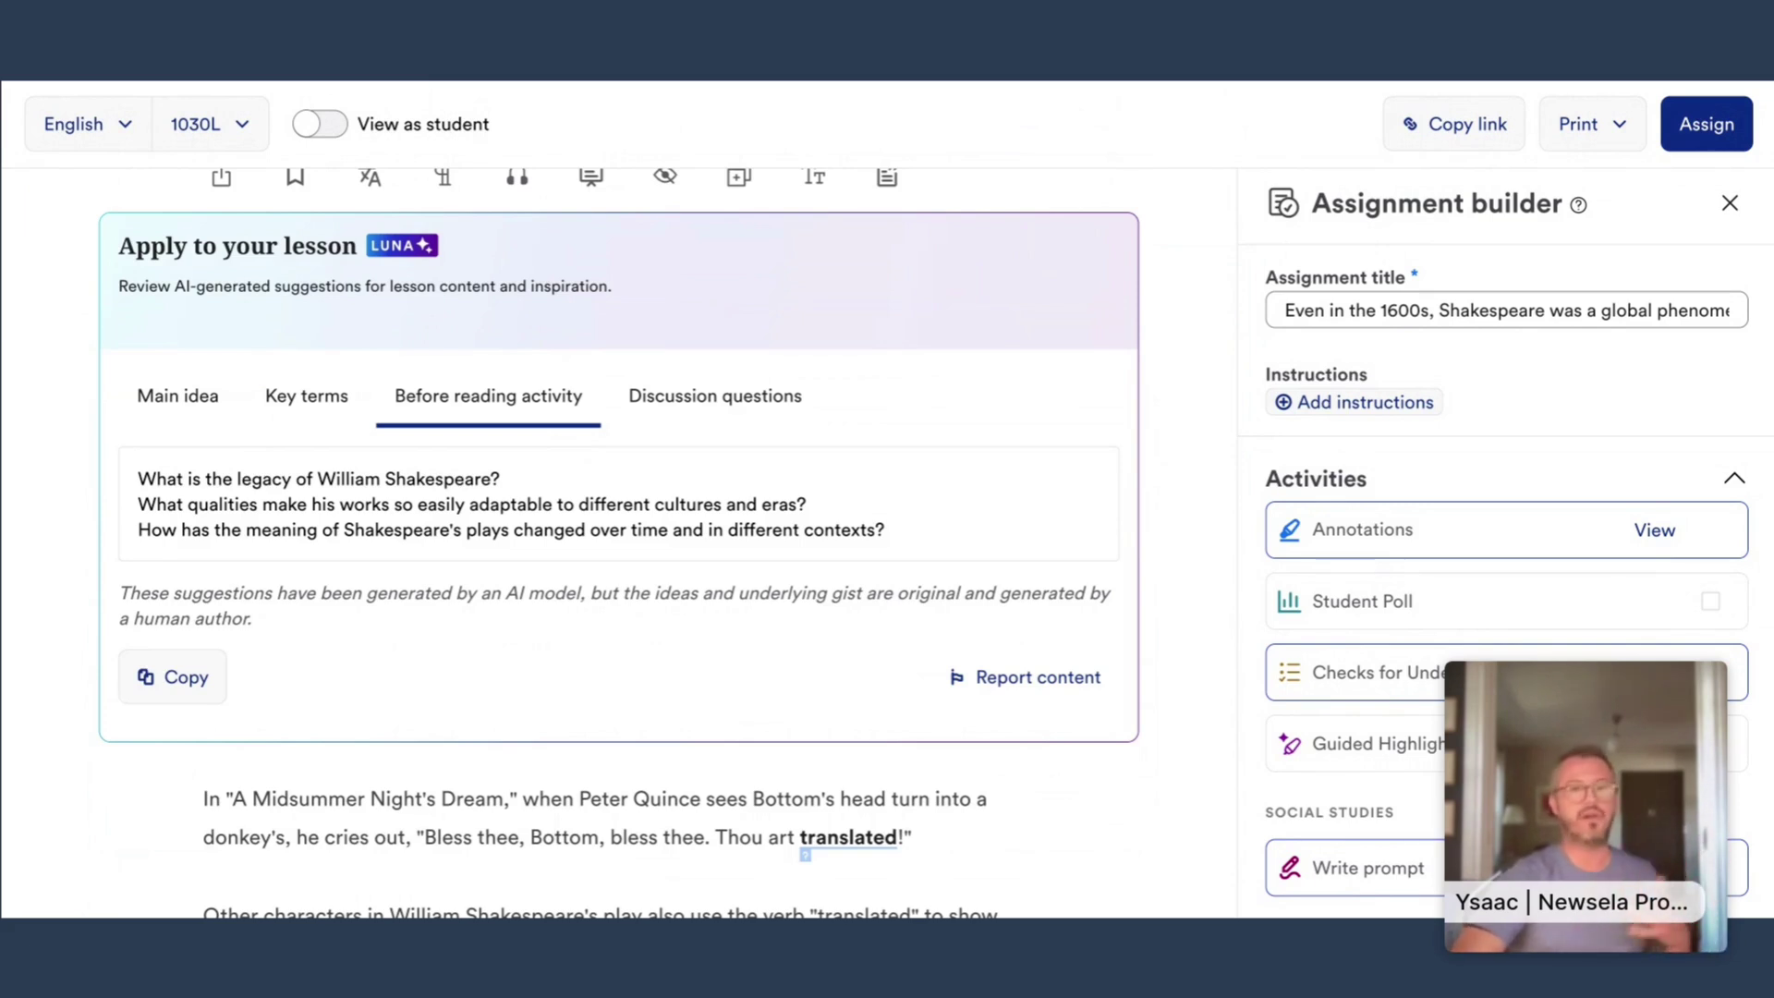
pyautogui.click(778, 406)
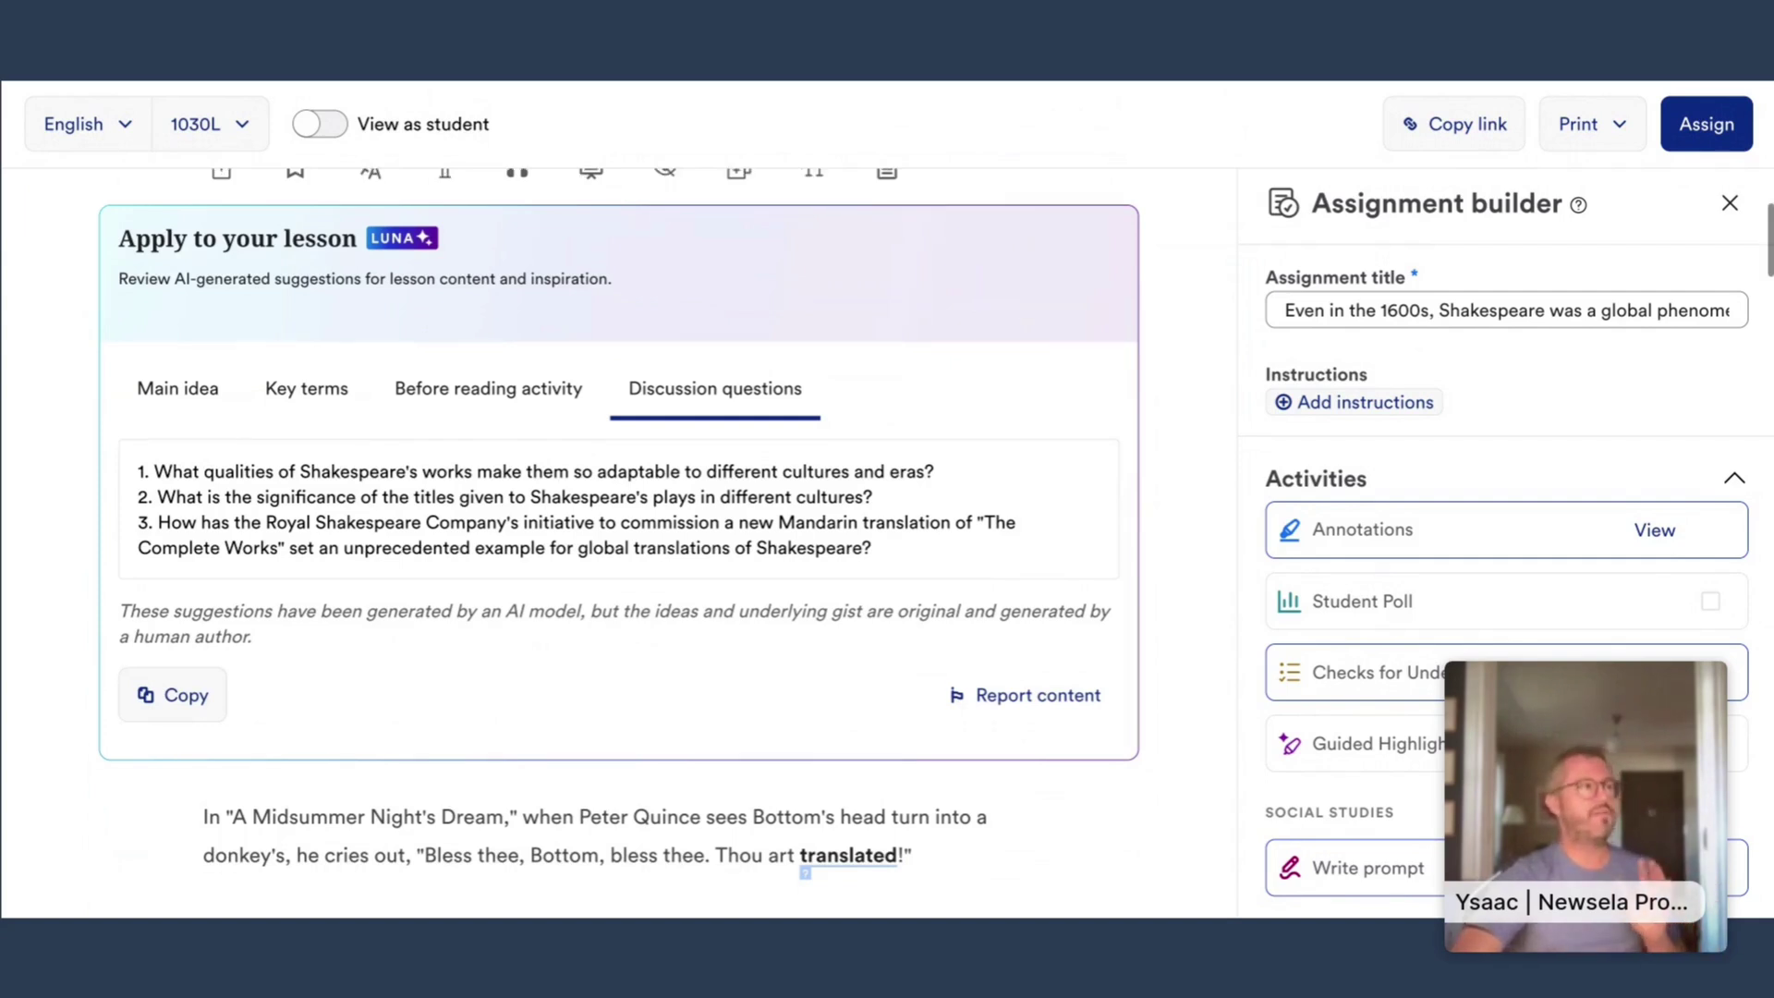
# - View the vocabulary definition of "translated" in the article's first paragraph, then close it
pyautogui.scroll(-1, 620, 554)
pyautogui.scroll(-5, 619, 555)
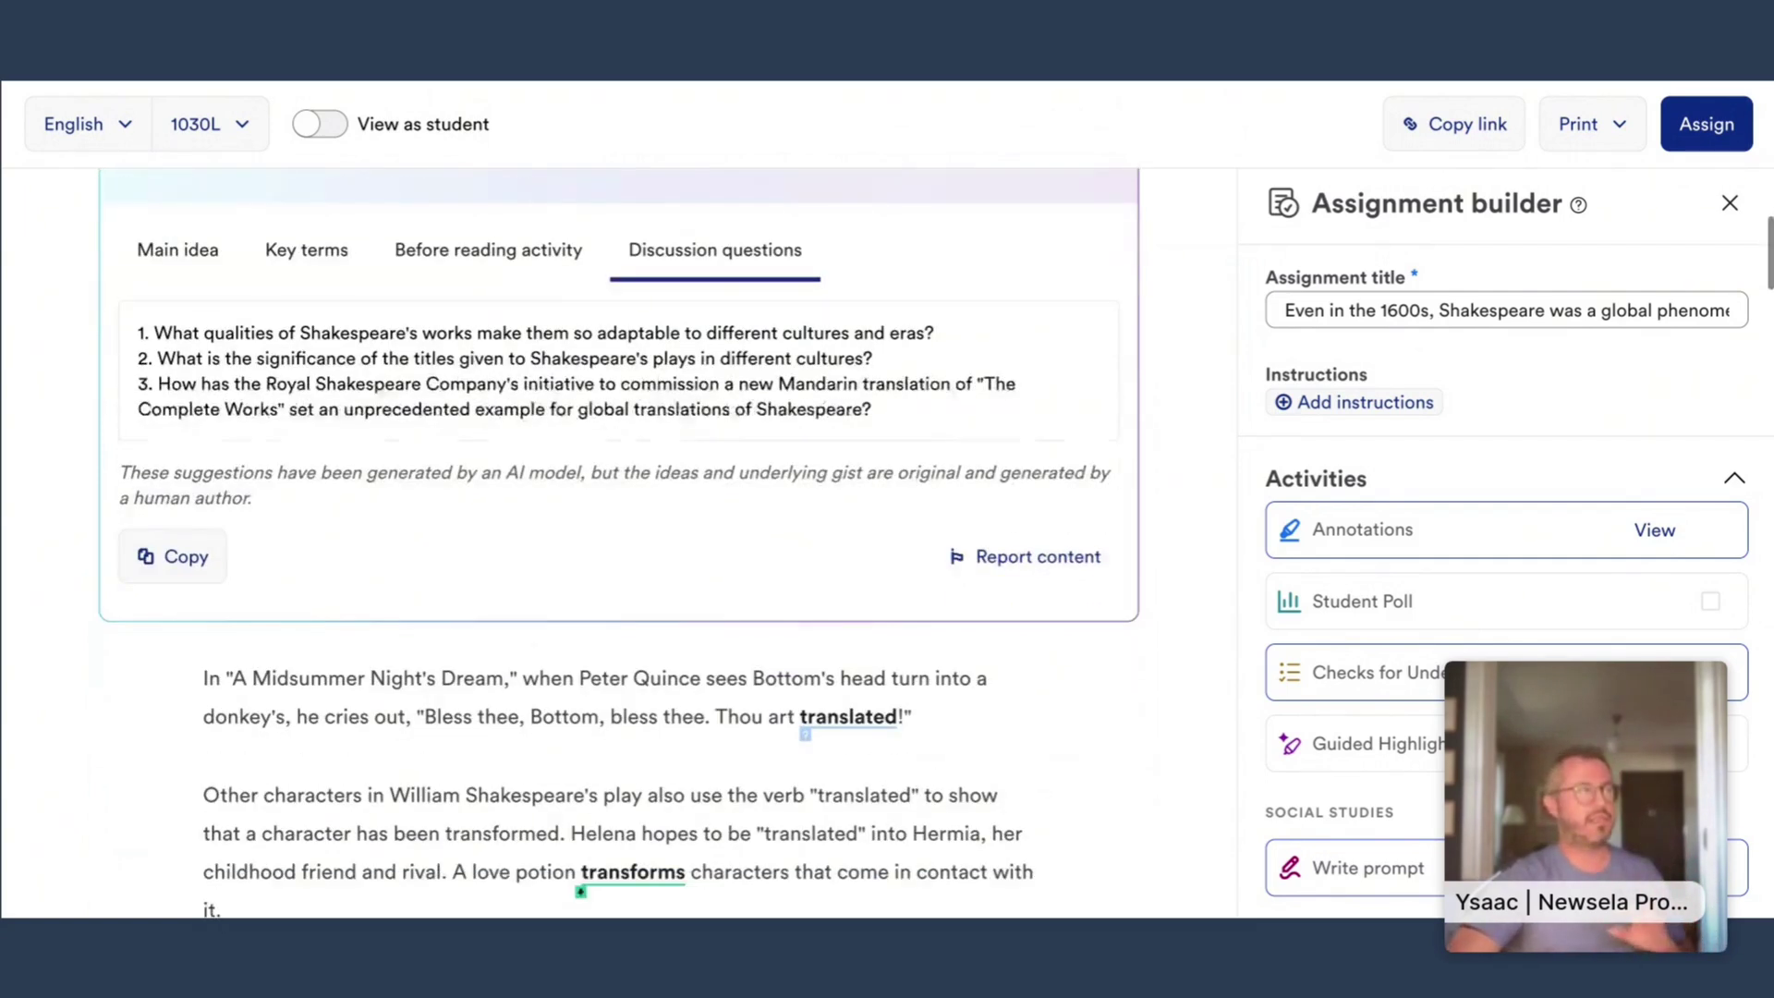
pyautogui.scroll(-1, 869, 388)
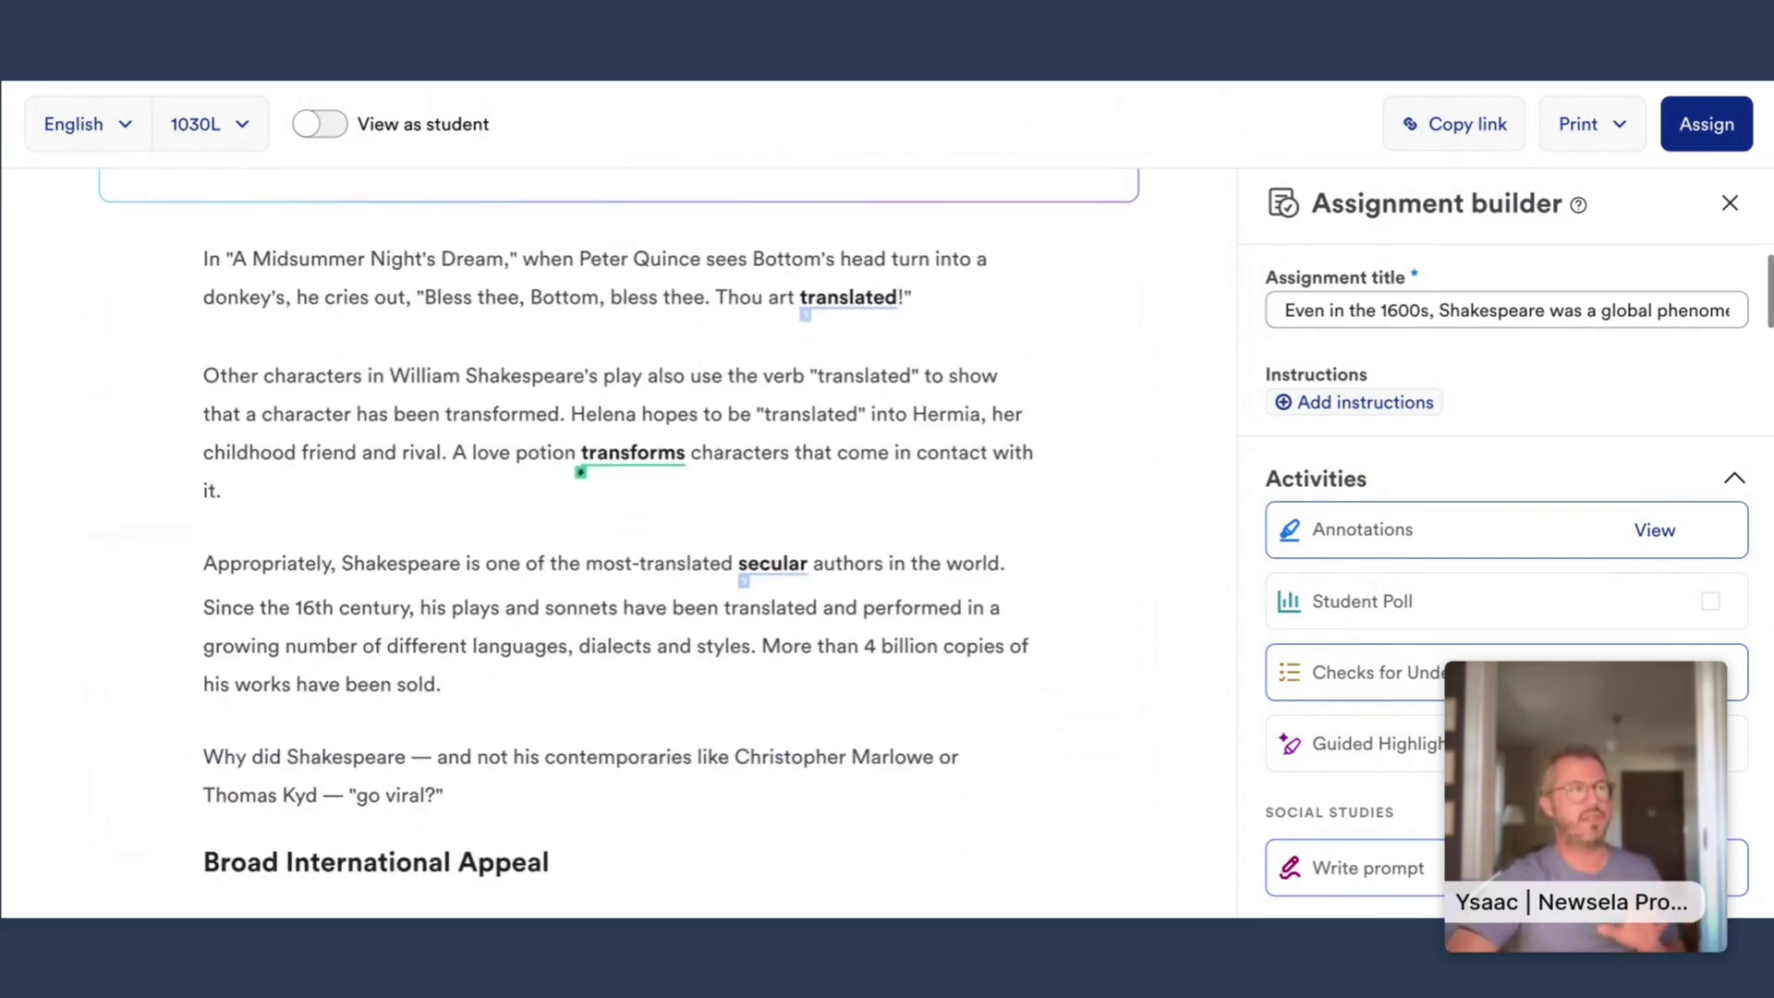
pyautogui.scroll(1, 987, 446)
pyautogui.scroll(4, 986, 446)
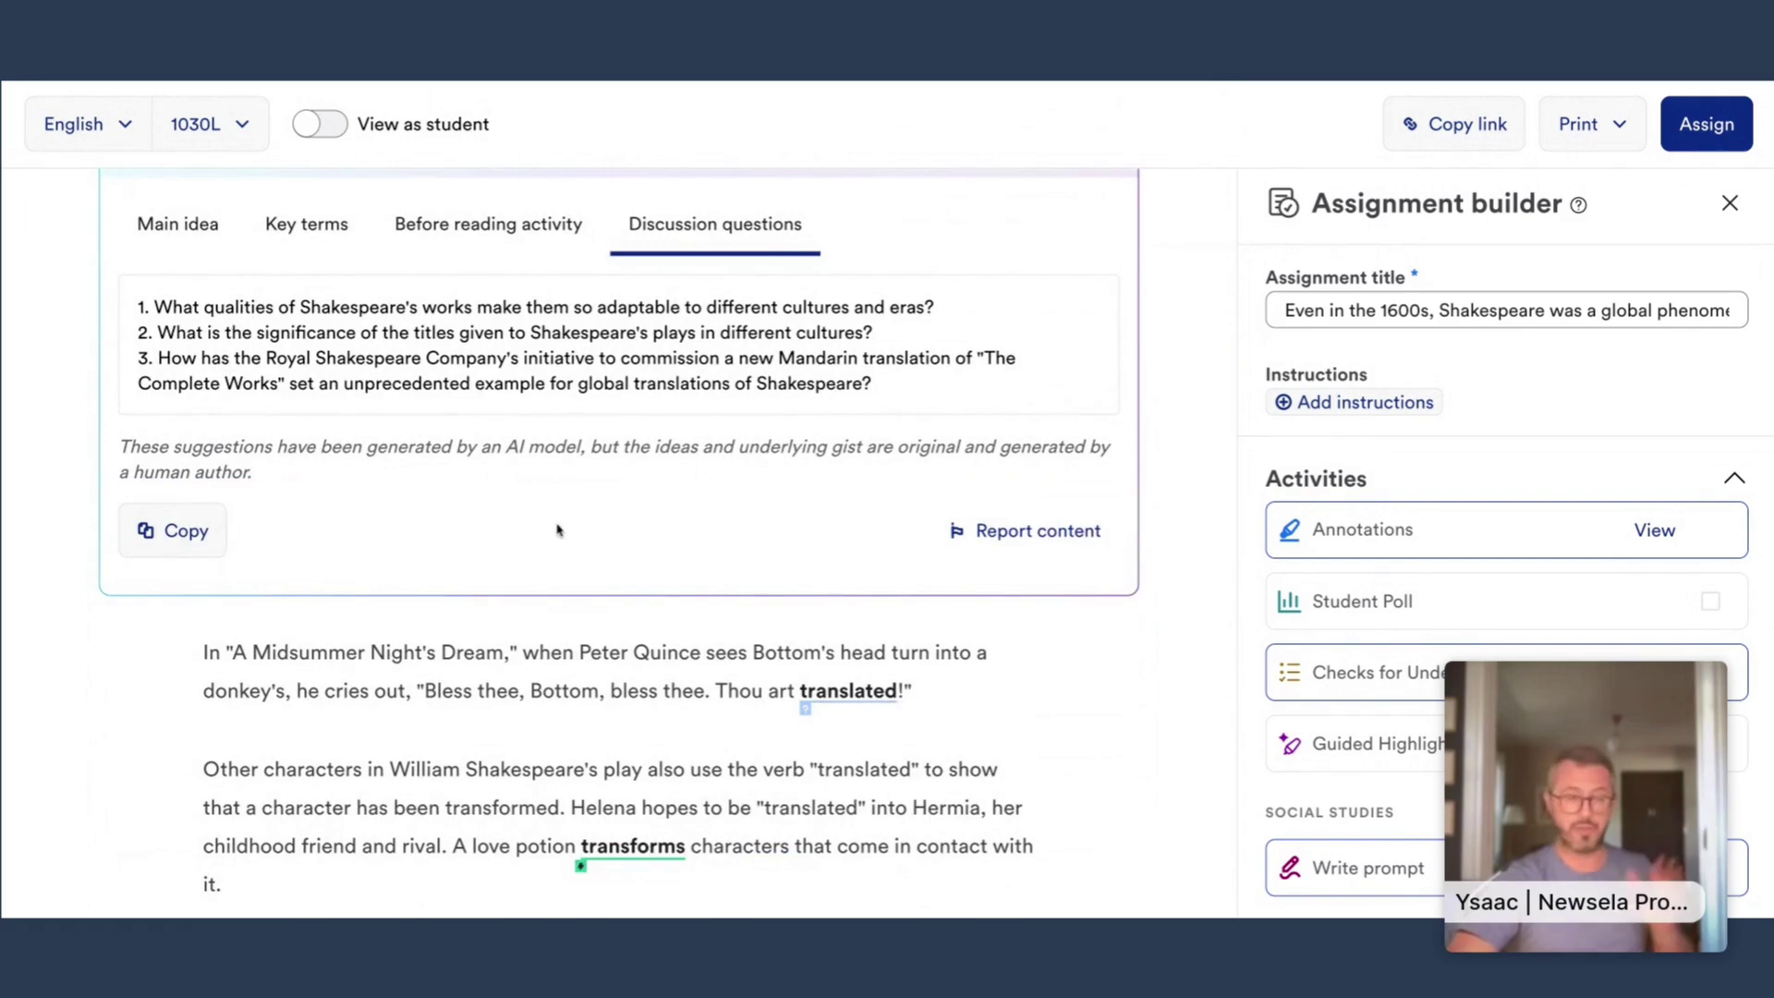
pyautogui.scroll(-2, 677, 618)
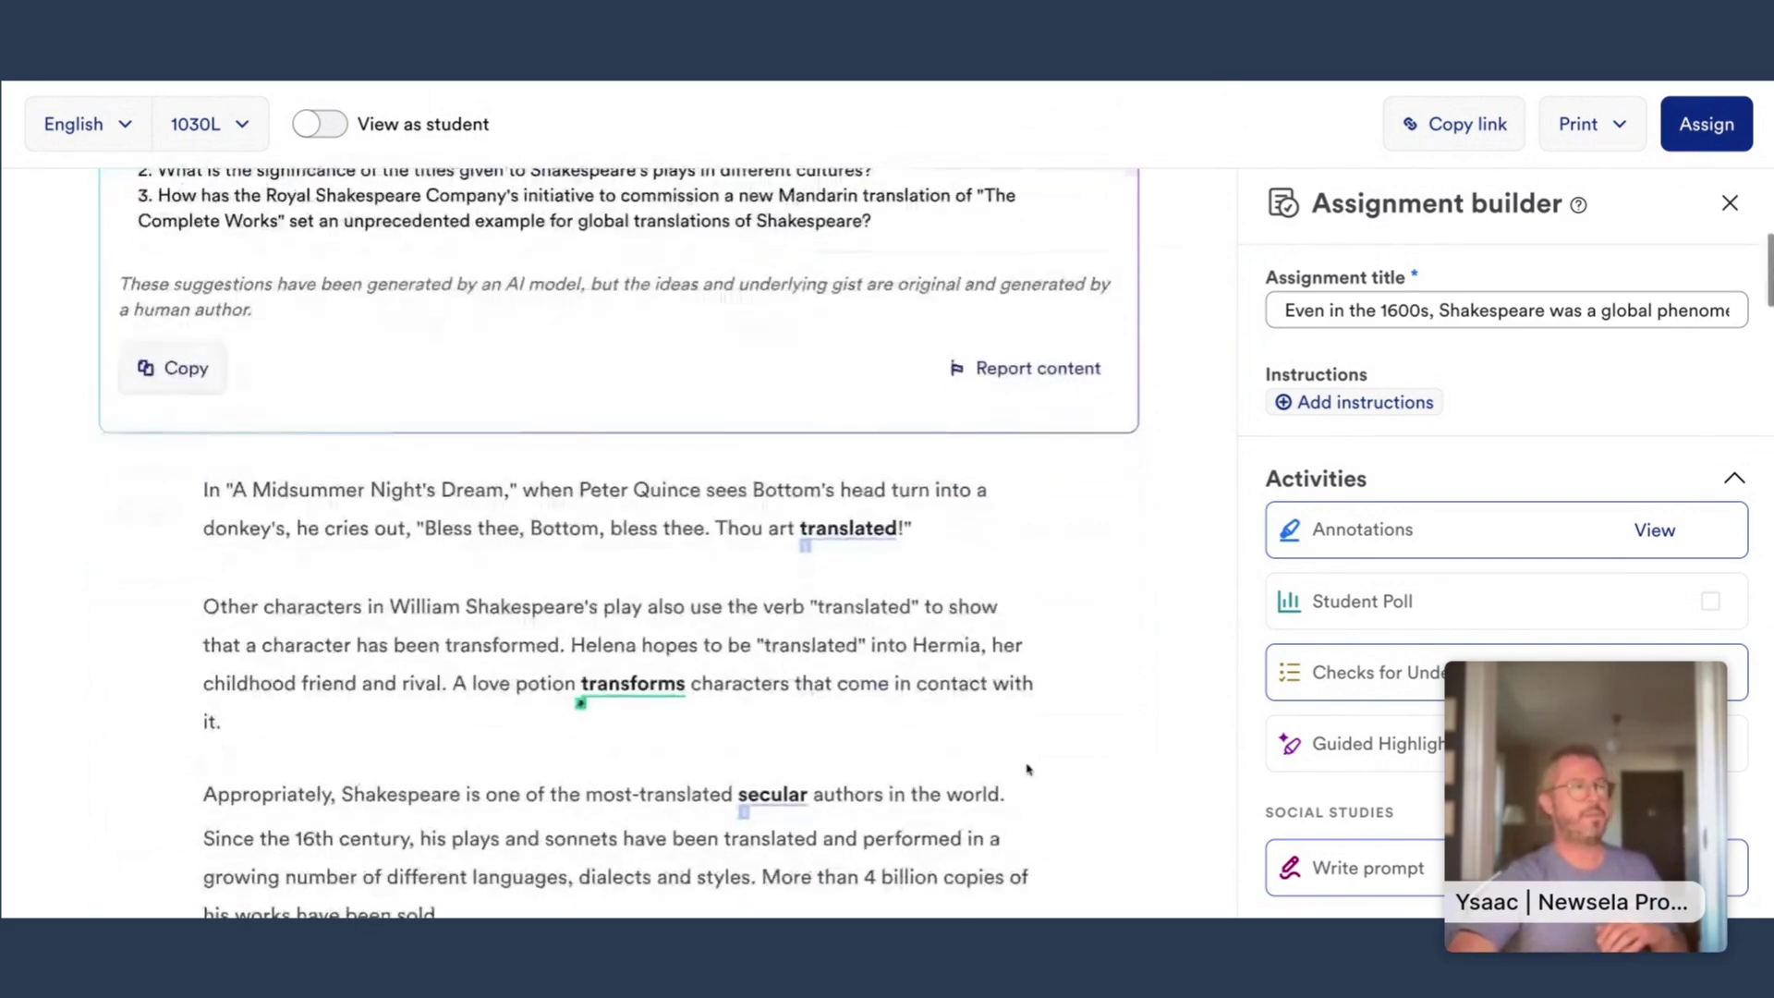
pyautogui.click(864, 529)
pyautogui.scroll(-1, 1100, 534)
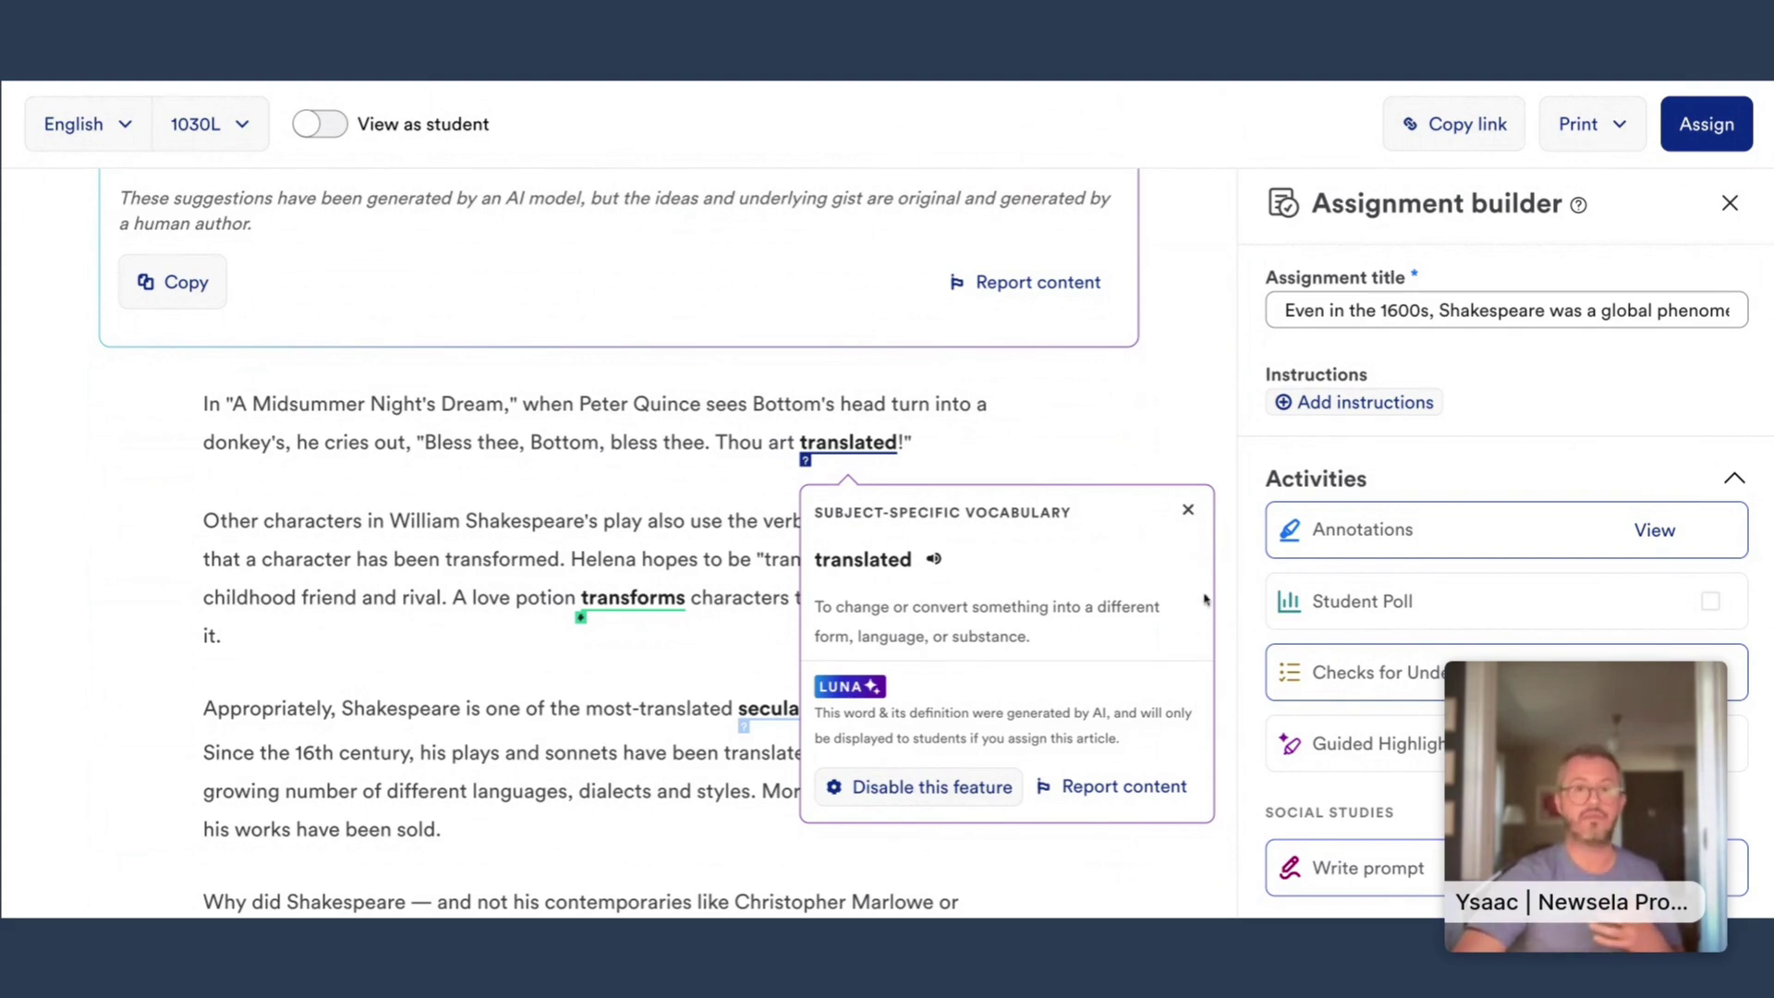
pyautogui.click(1198, 465)
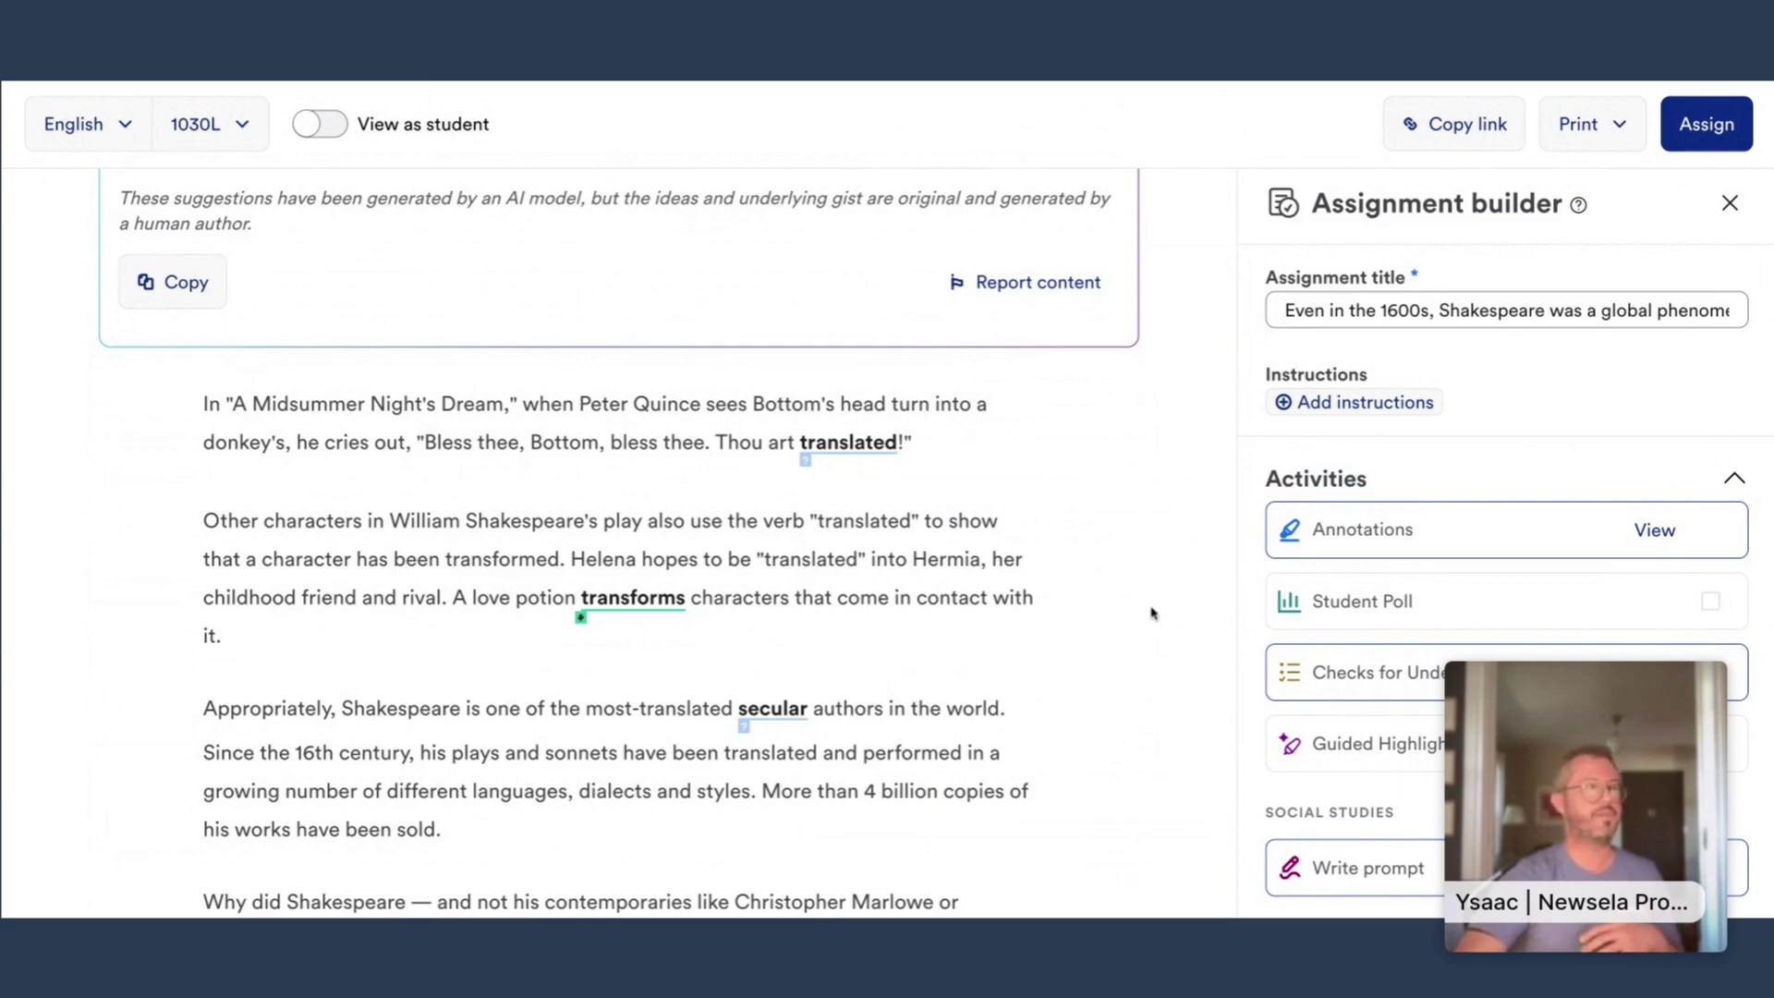
# - Read through the article to the first check for understanding and examine its question, answer options and student note
pyautogui.scroll(-2, 1151, 612)
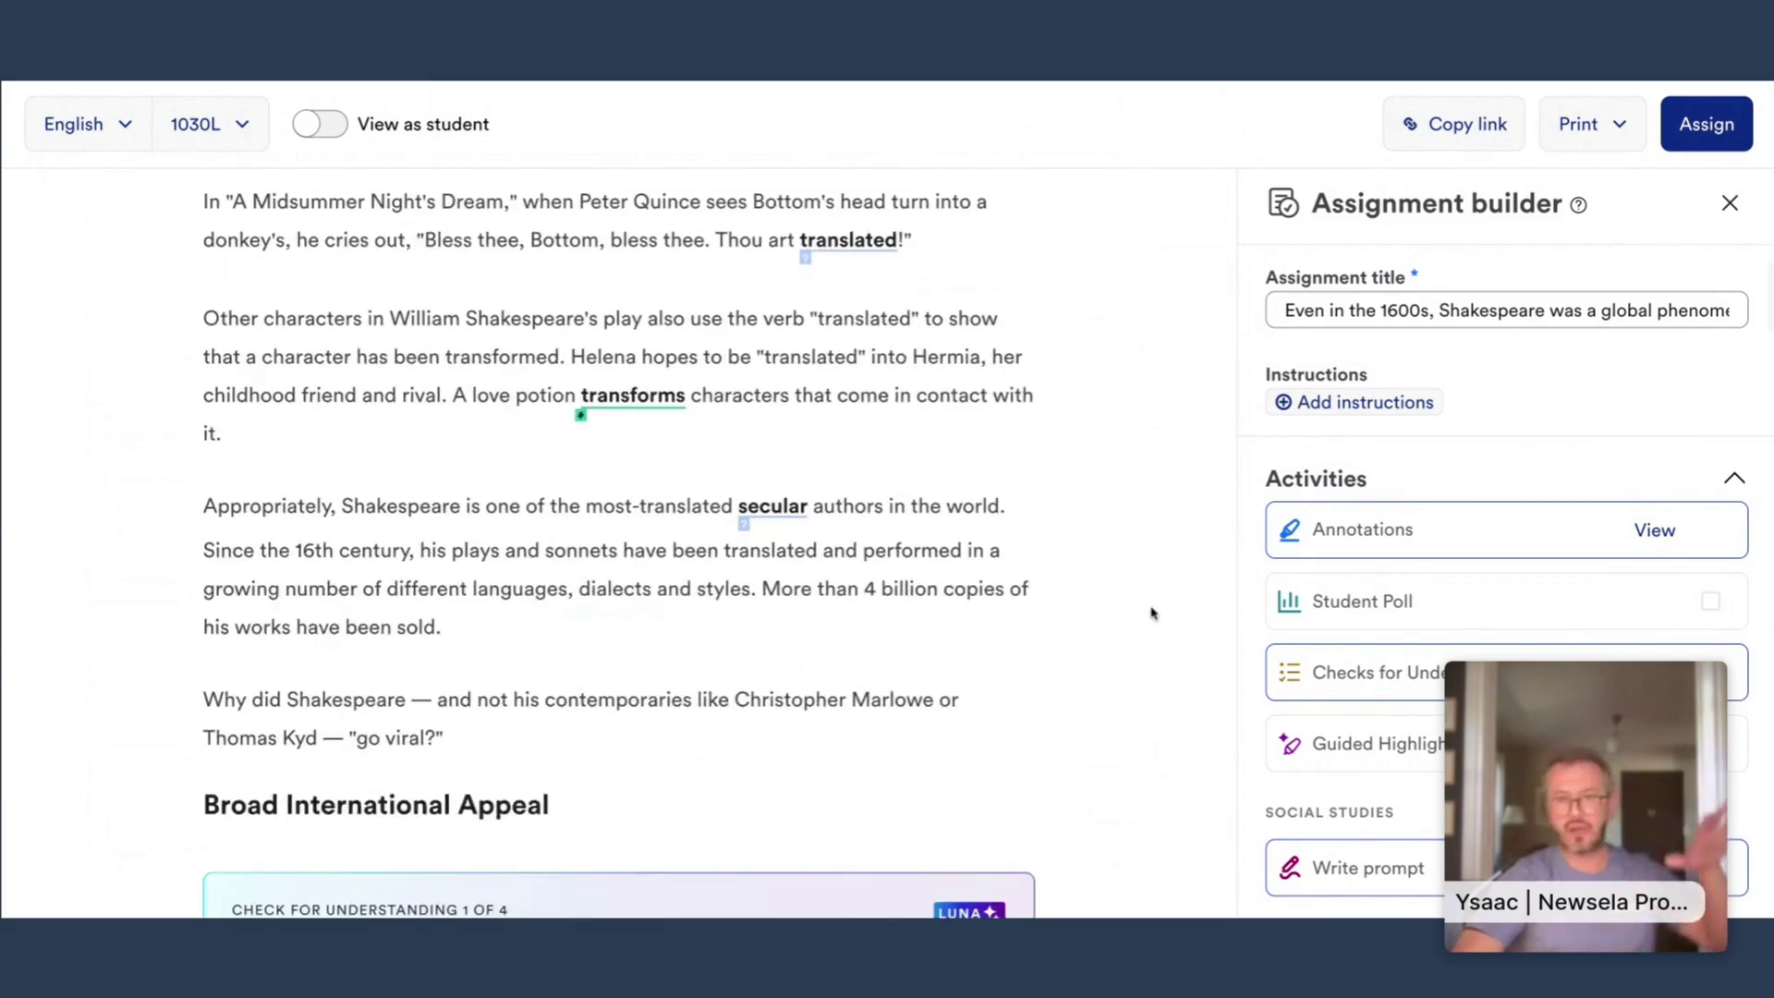
pyautogui.scroll(-1, 1151, 613)
pyautogui.scroll(-1, 1151, 612)
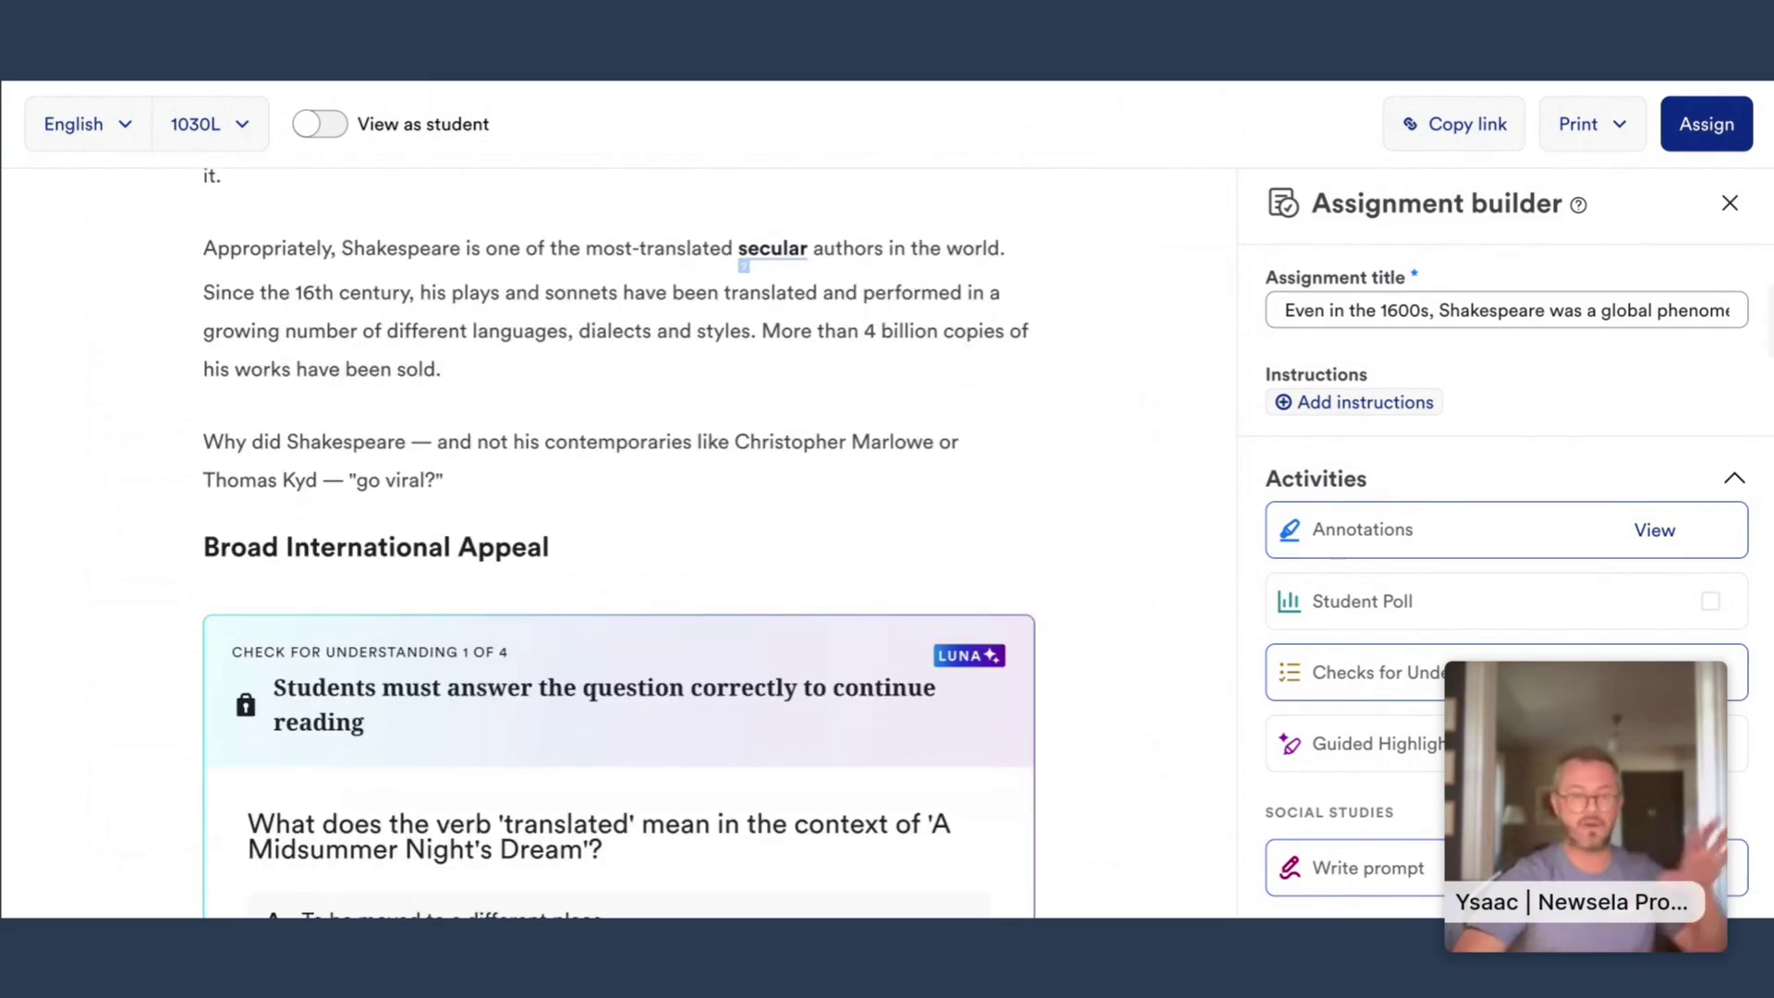
pyautogui.scroll(-2, 1151, 613)
pyautogui.scroll(-2, 1151, 613)
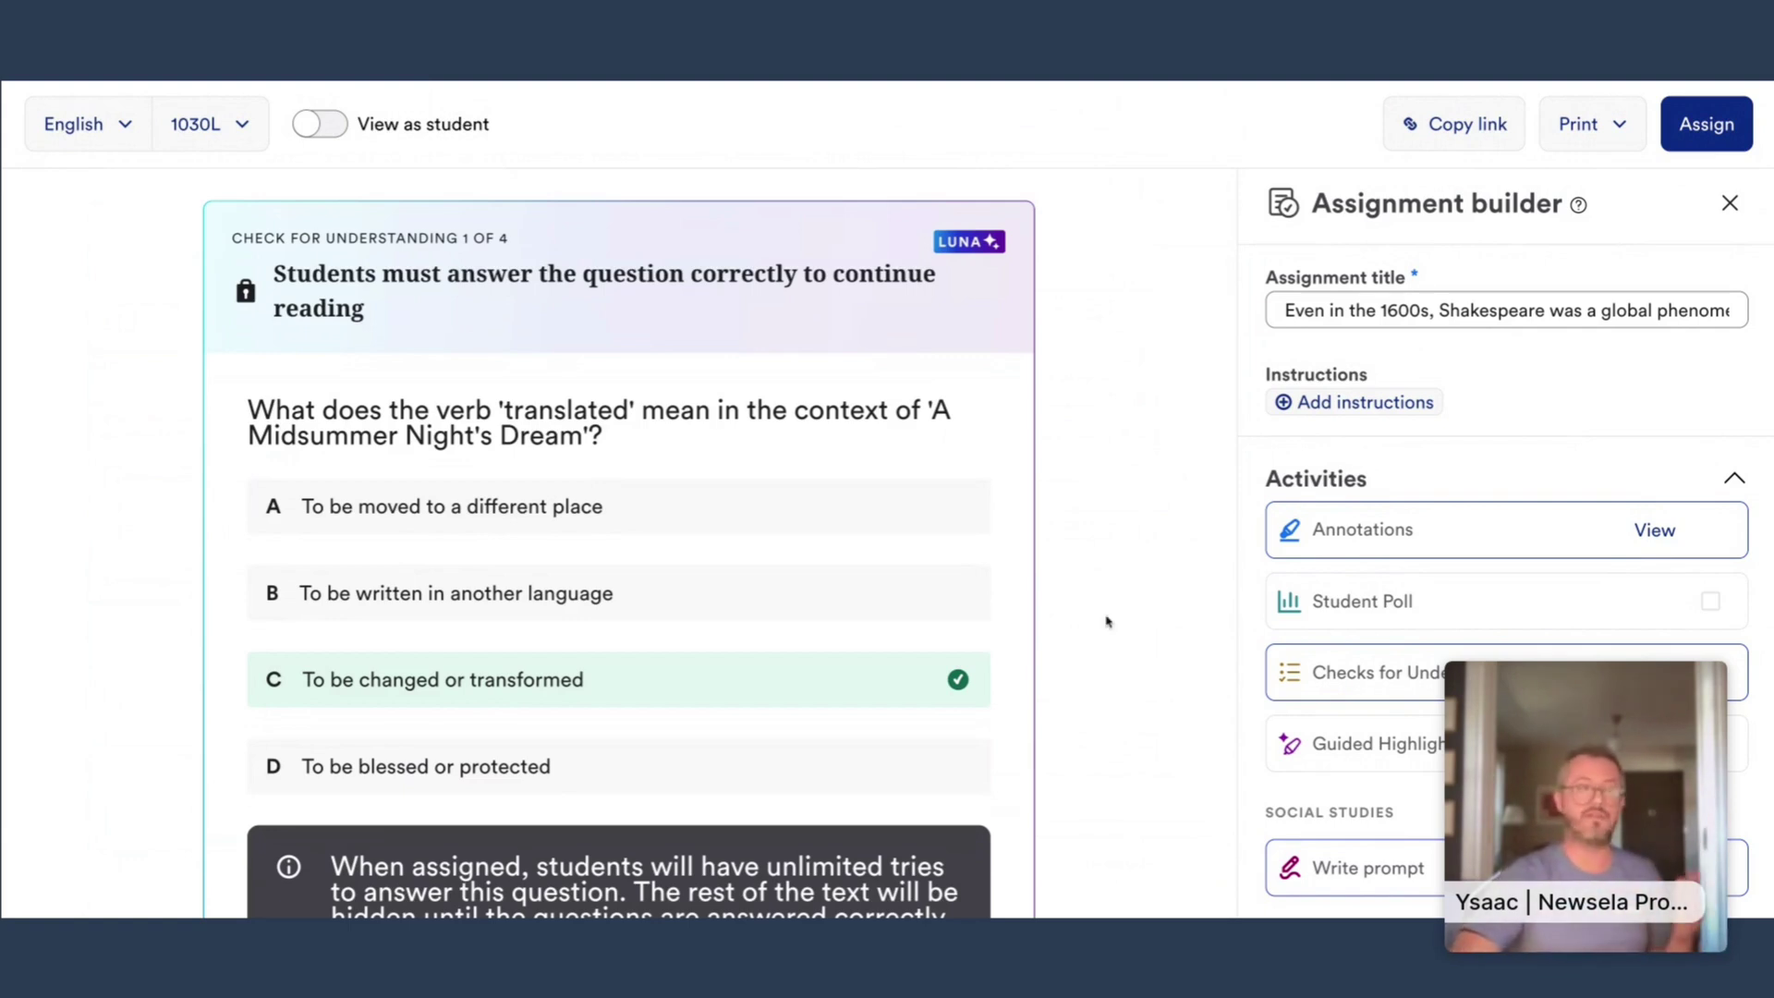
pyautogui.scroll(-3, 1109, 620)
pyautogui.scroll(-3, 1114, 622)
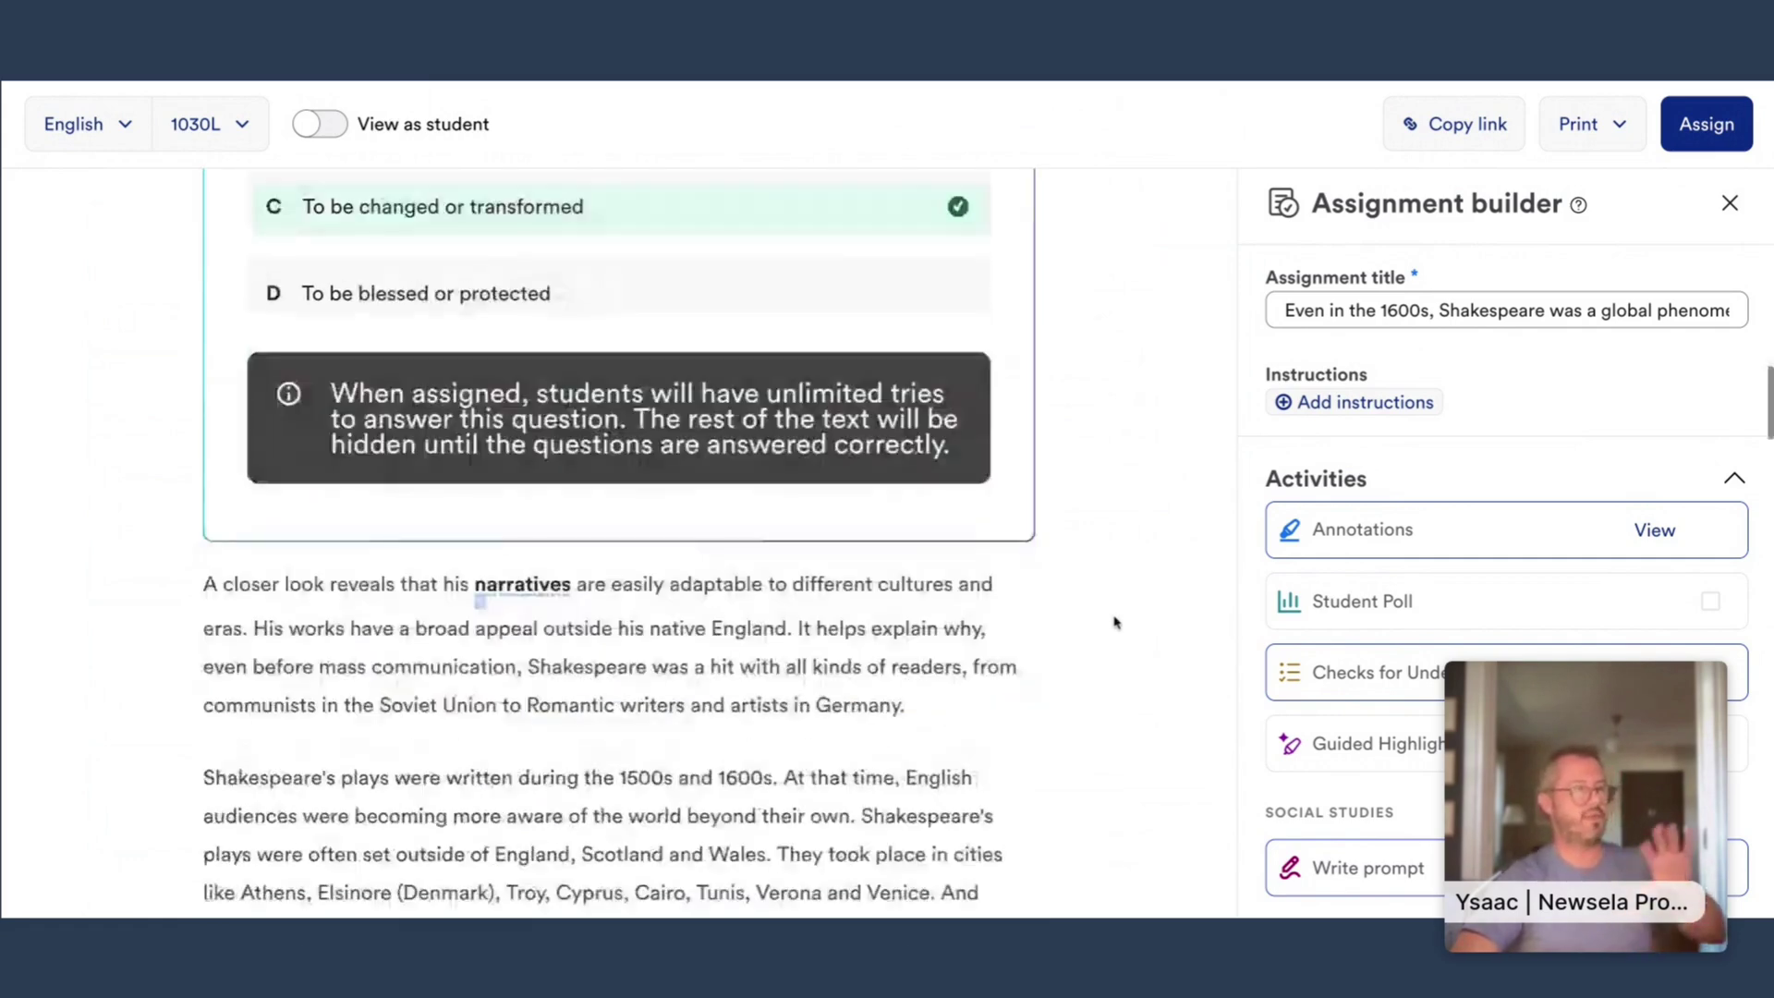
pyautogui.scroll(5, 479, 599)
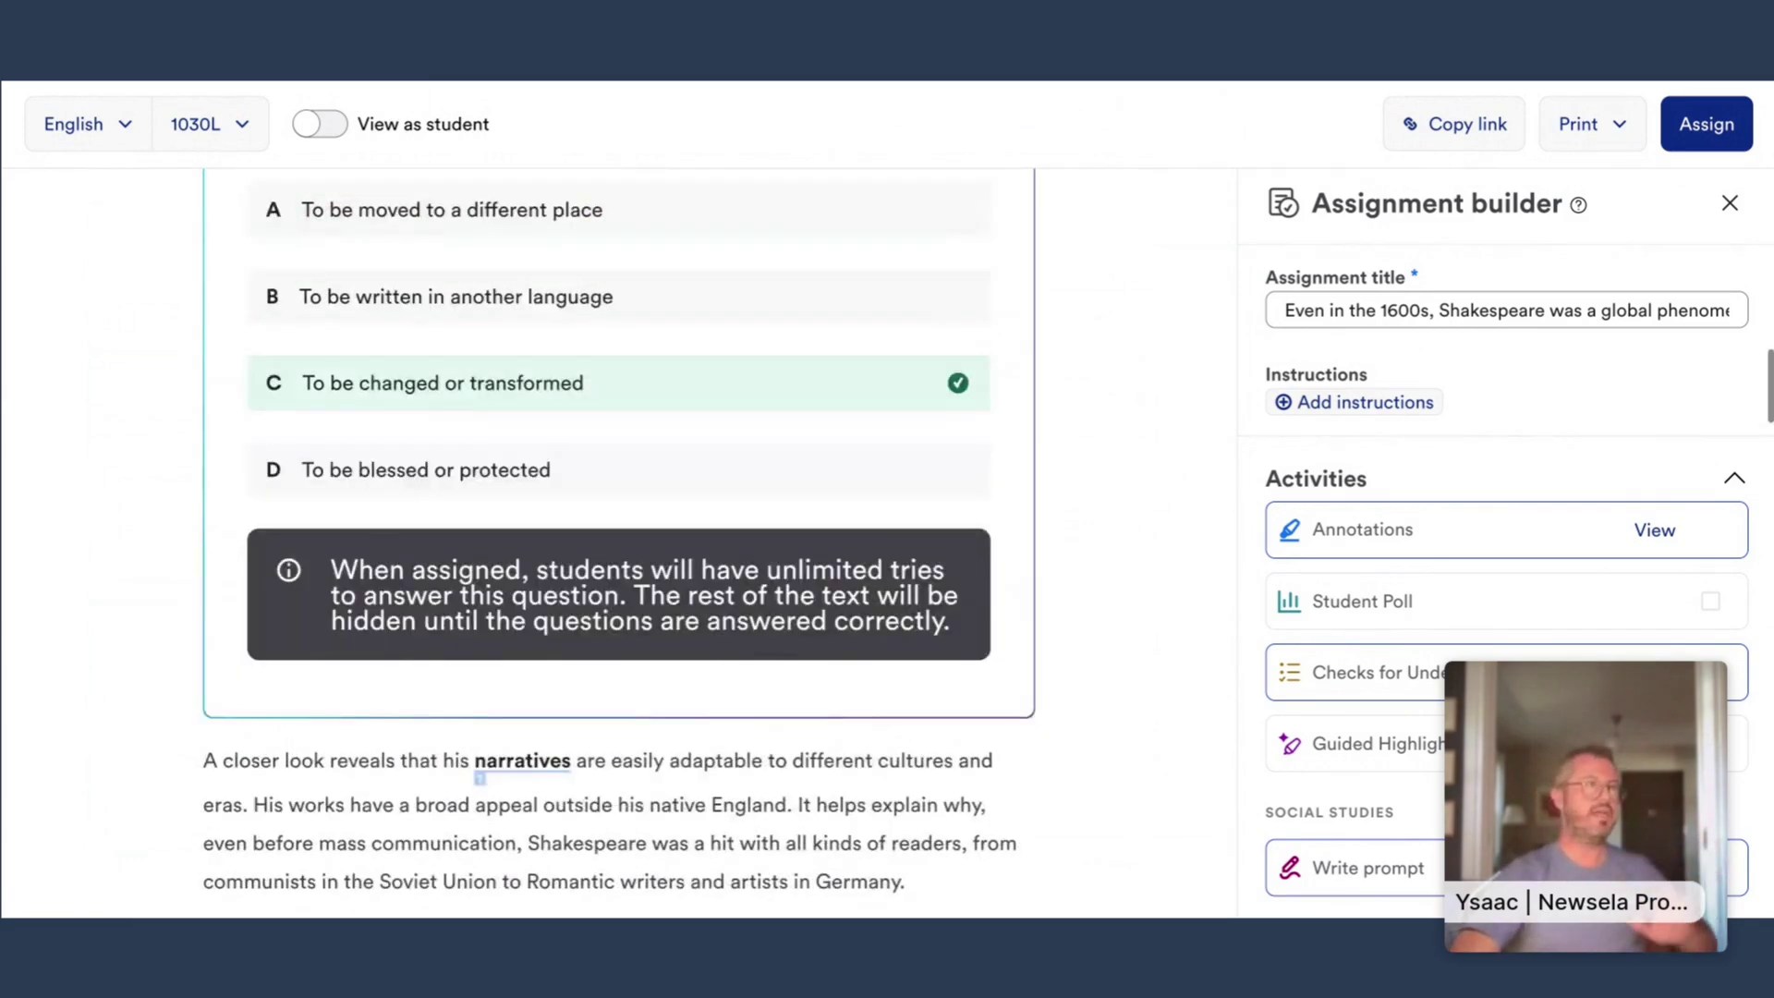
# - Switch the article to the student view and examine the first check for understanding and the text below it
pyautogui.click(339, 135)
pyautogui.scroll(5, 902, 383)
pyautogui.scroll(10, 903, 384)
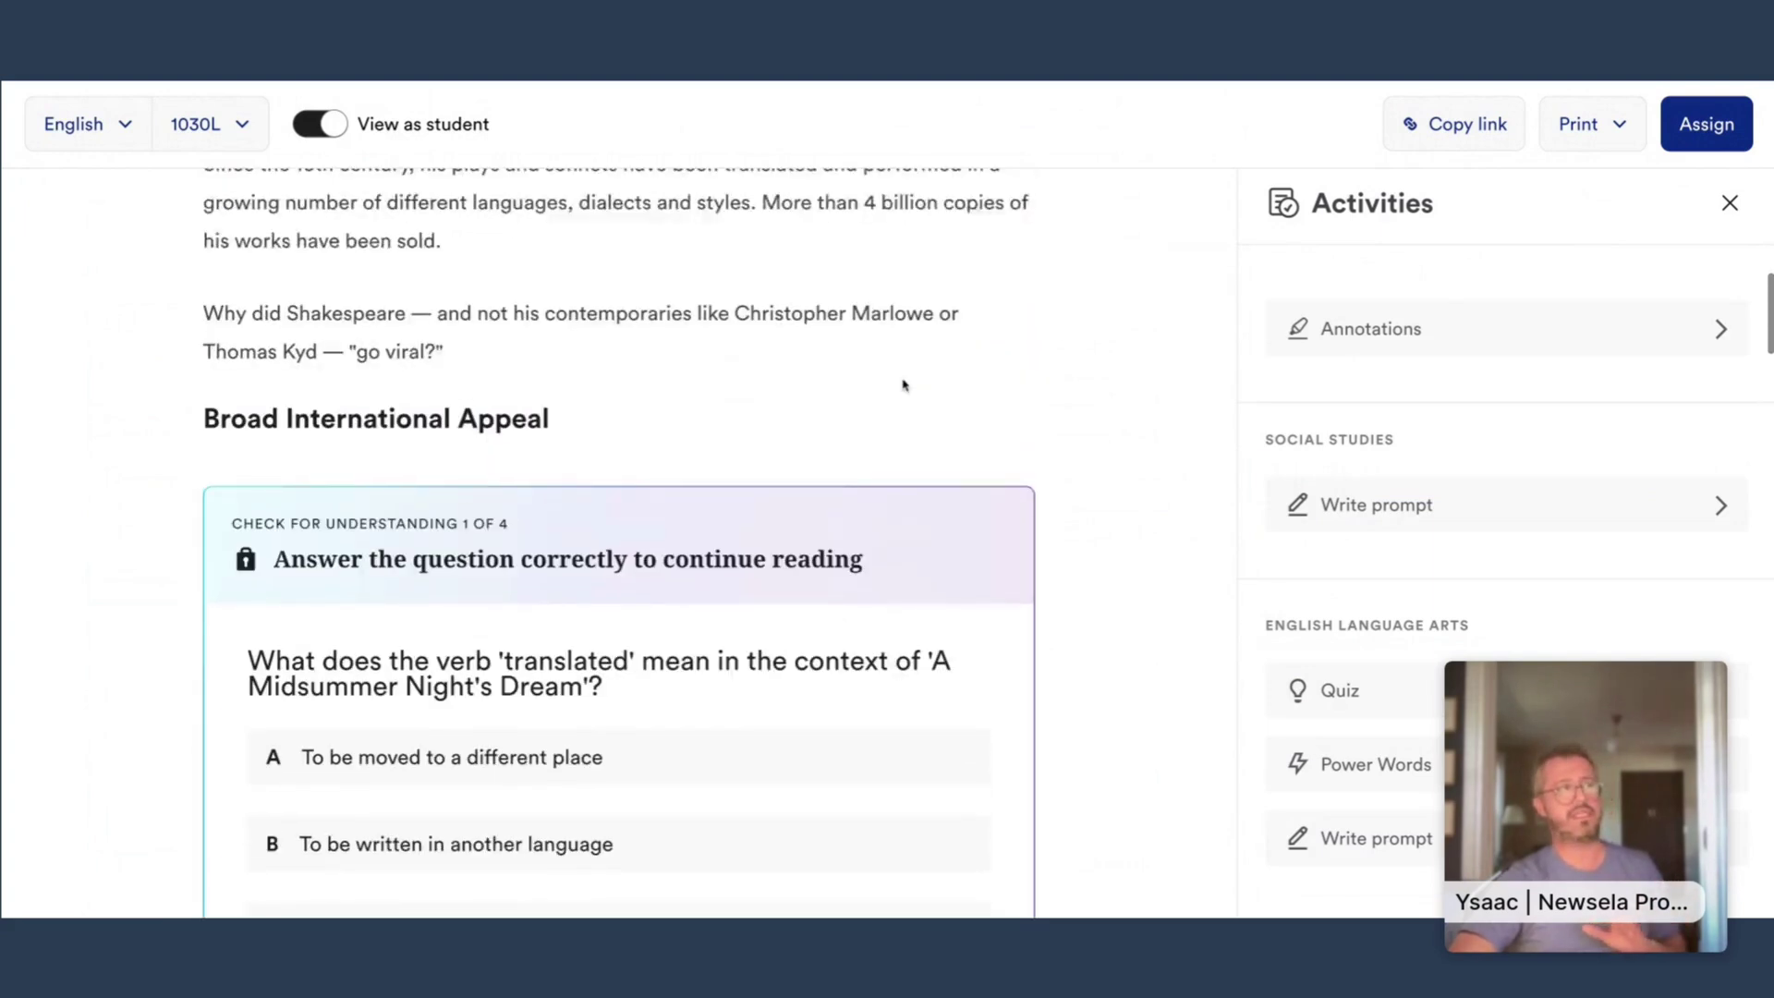
pyautogui.scroll(-8, 619, 543)
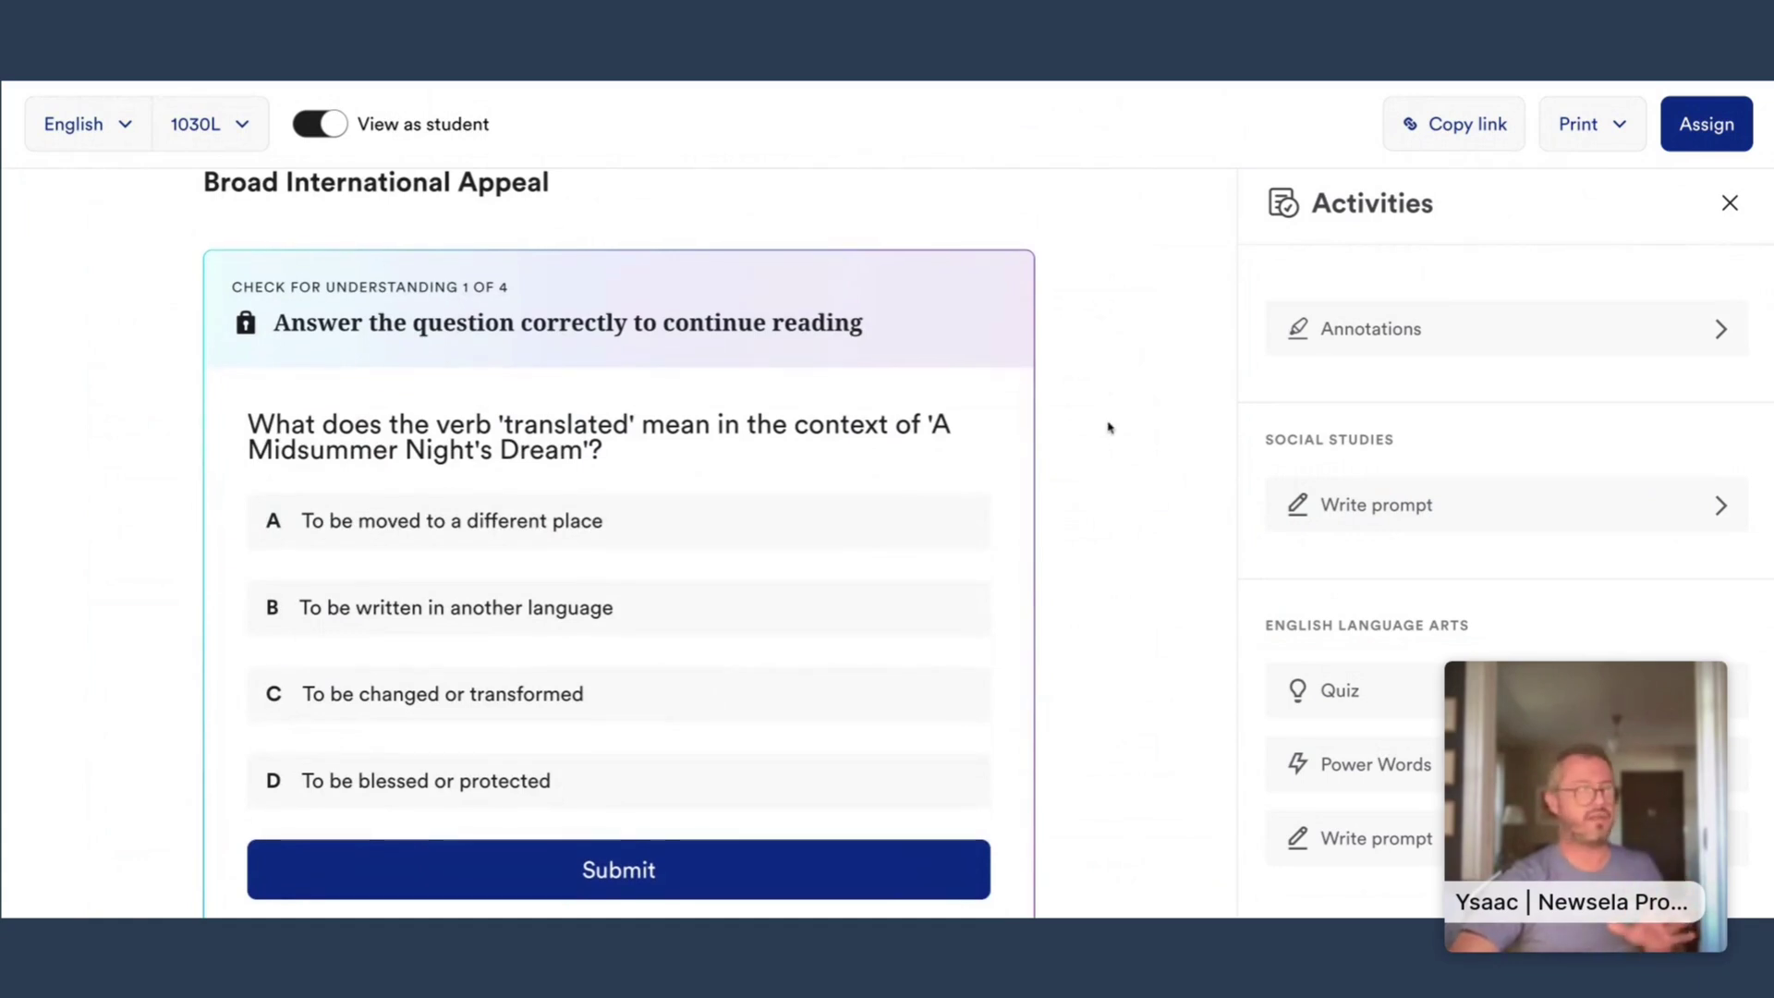
pyautogui.scroll(-8, 1108, 427)
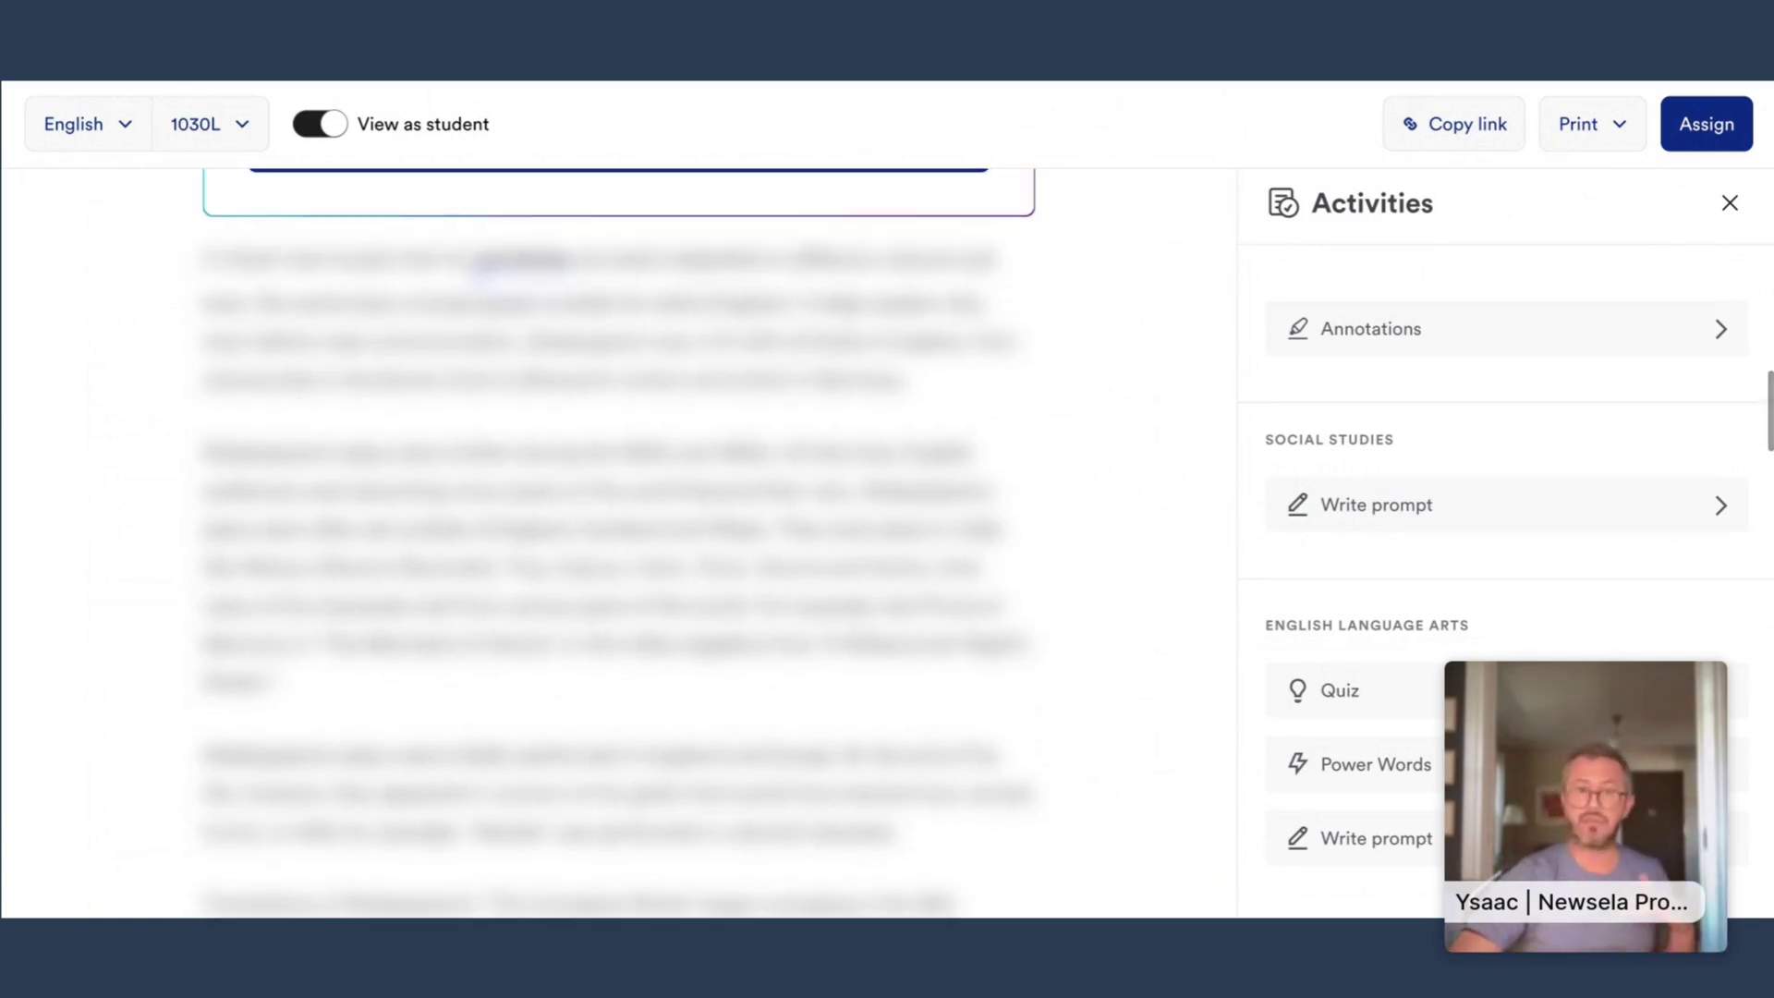
pyautogui.scroll(6, 784, 466)
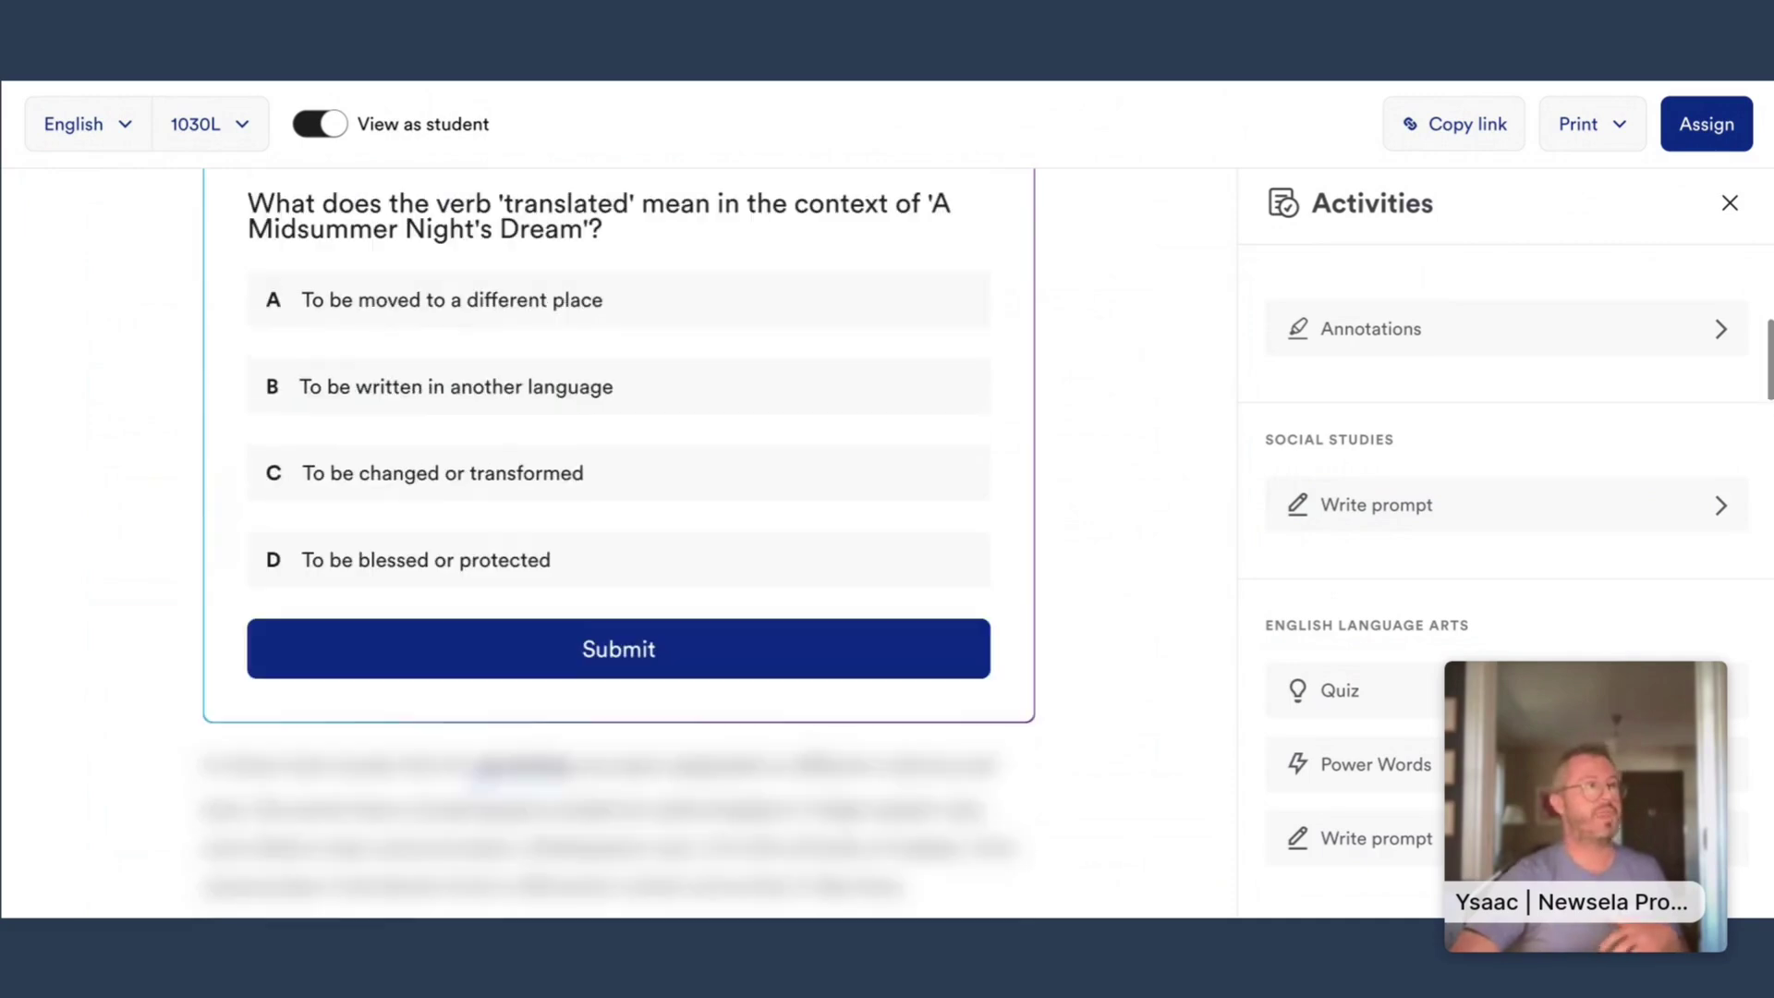
# - Answer the first check for understanding with "To be changed or transformed", submit it, and read on to the second check
pyautogui.click(785, 468)
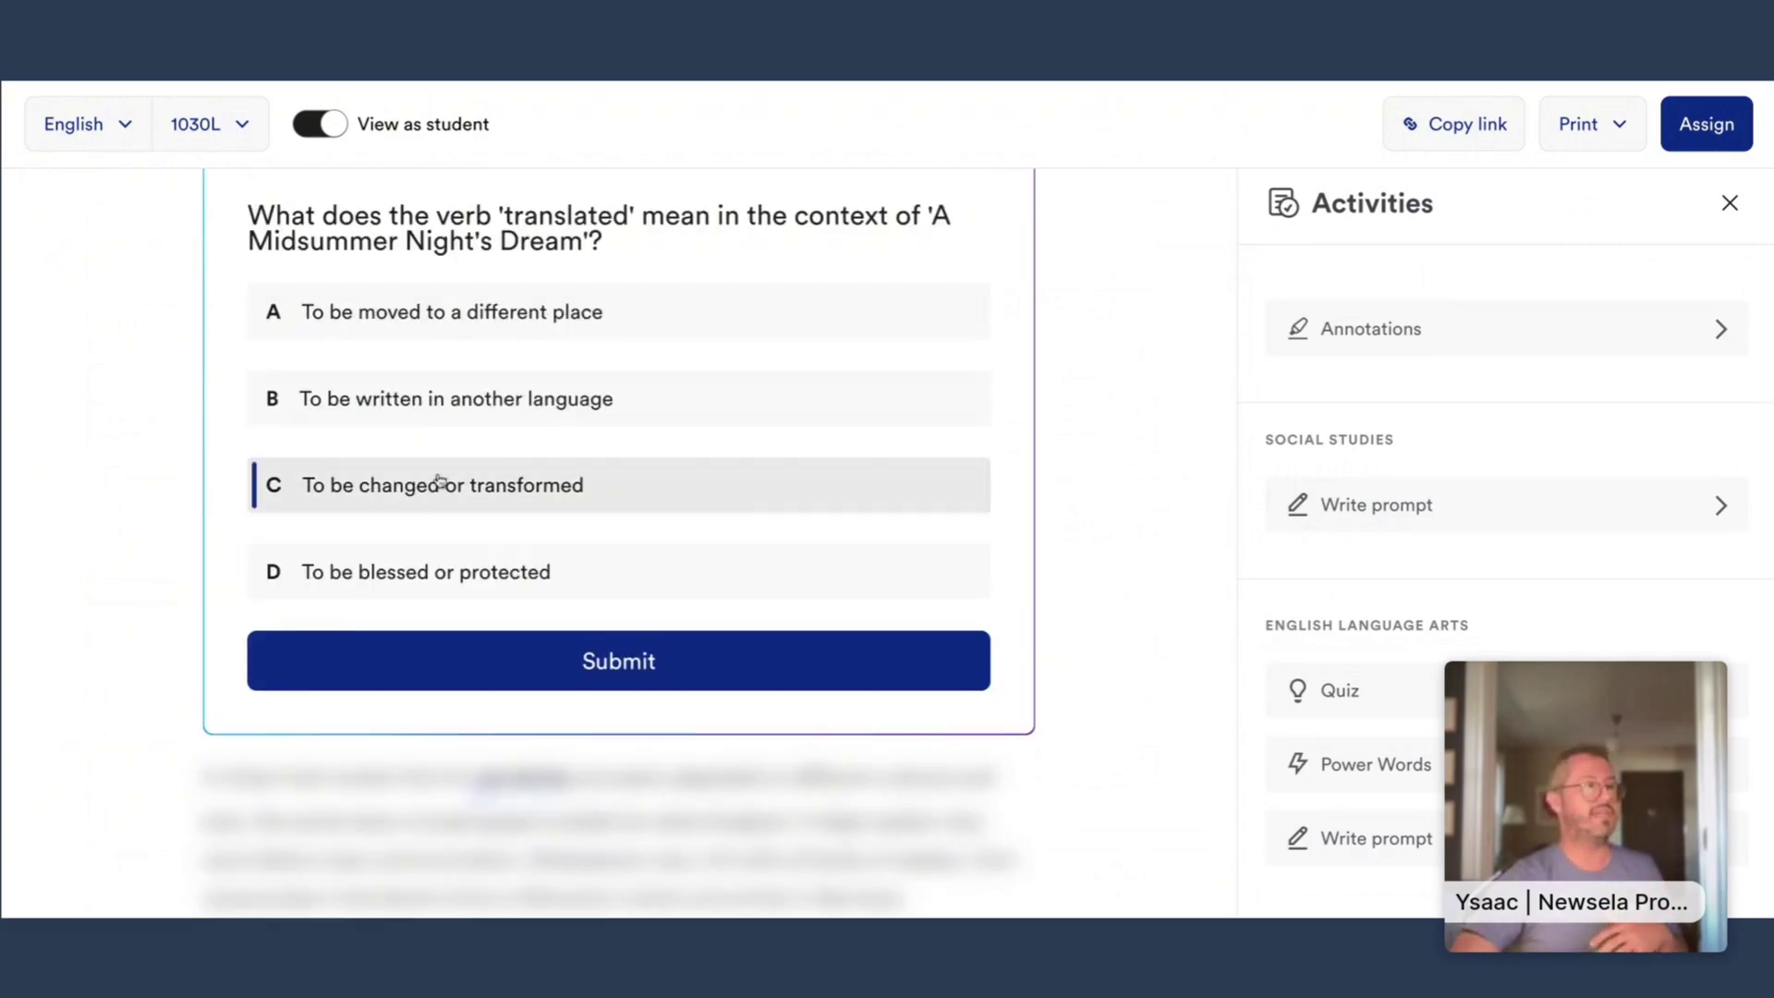
pyautogui.click(763, 652)
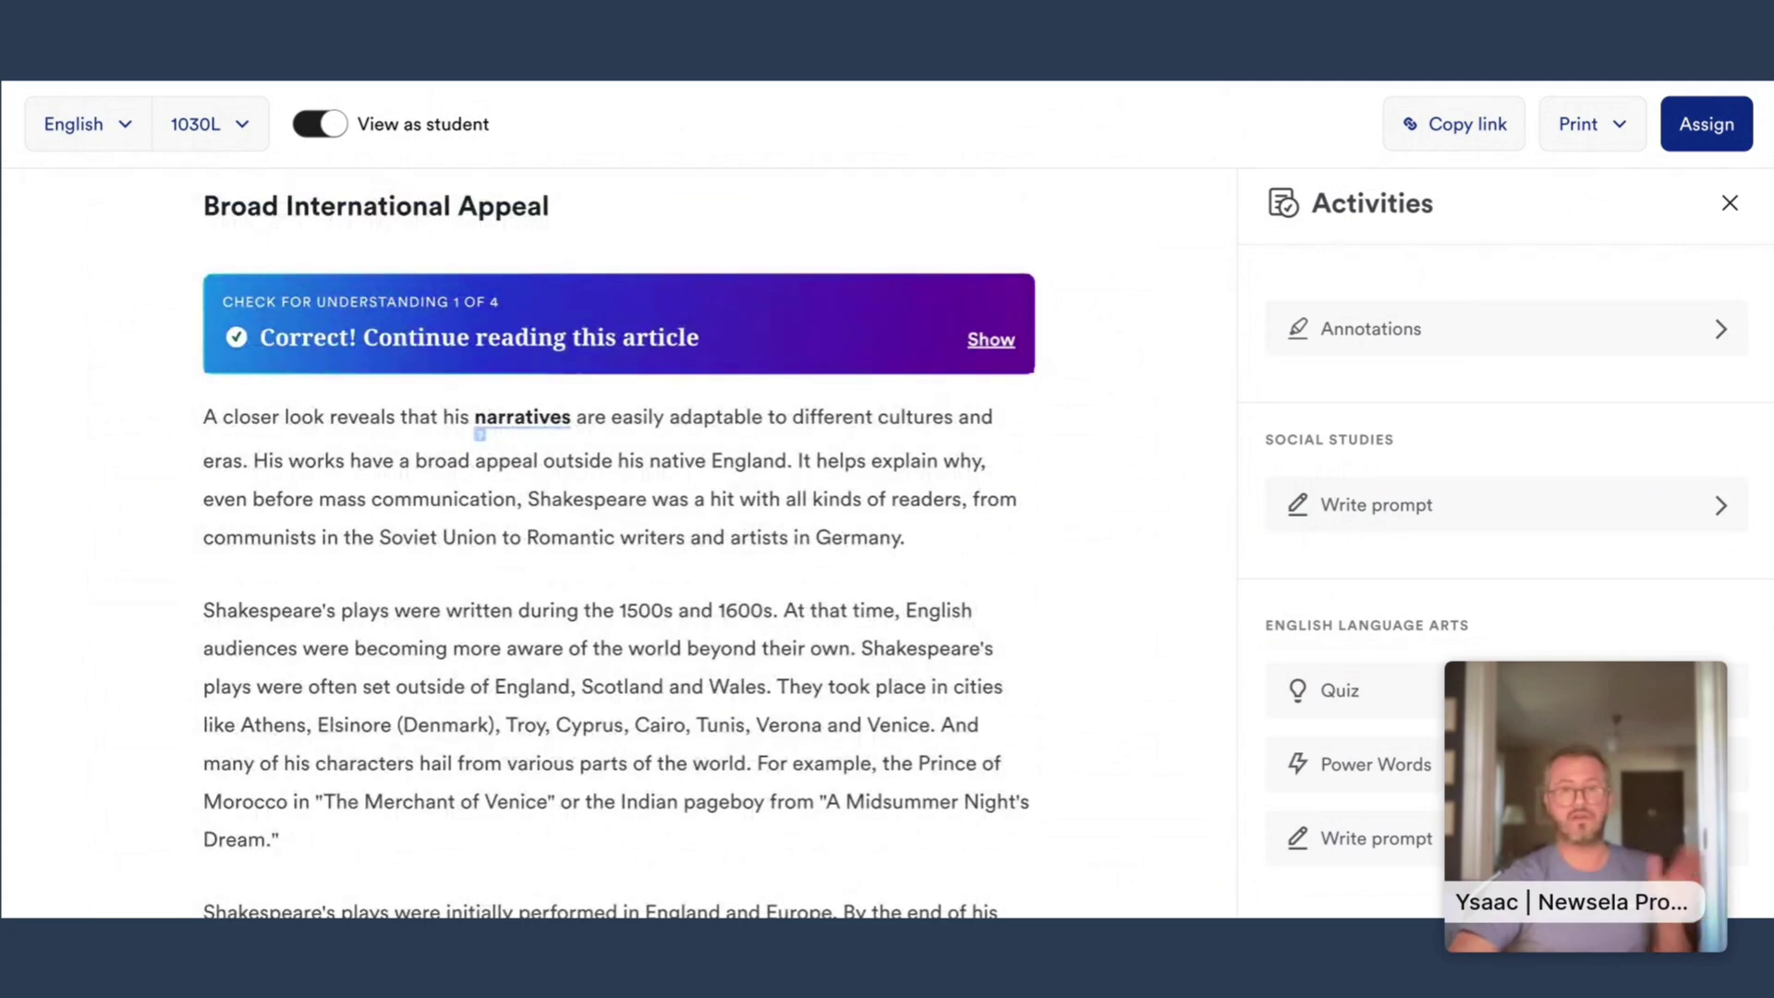
pyautogui.scroll(-7, 619, 545)
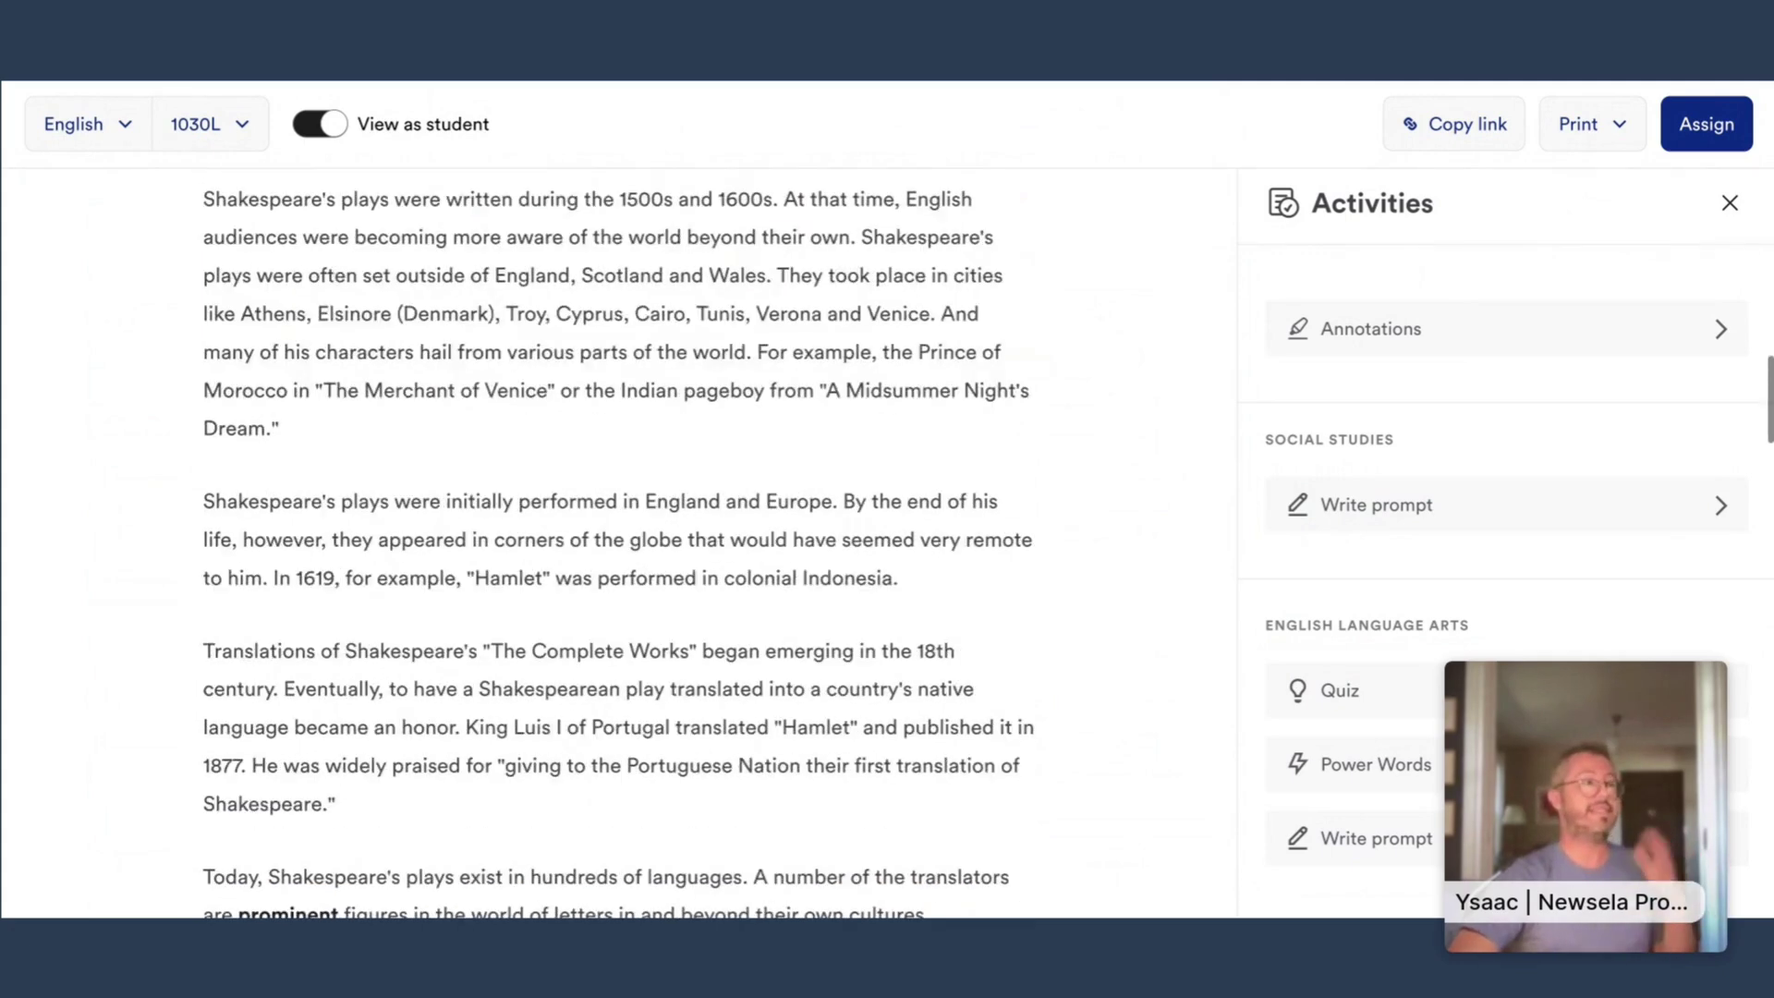
pyautogui.scroll(-4, 619, 545)
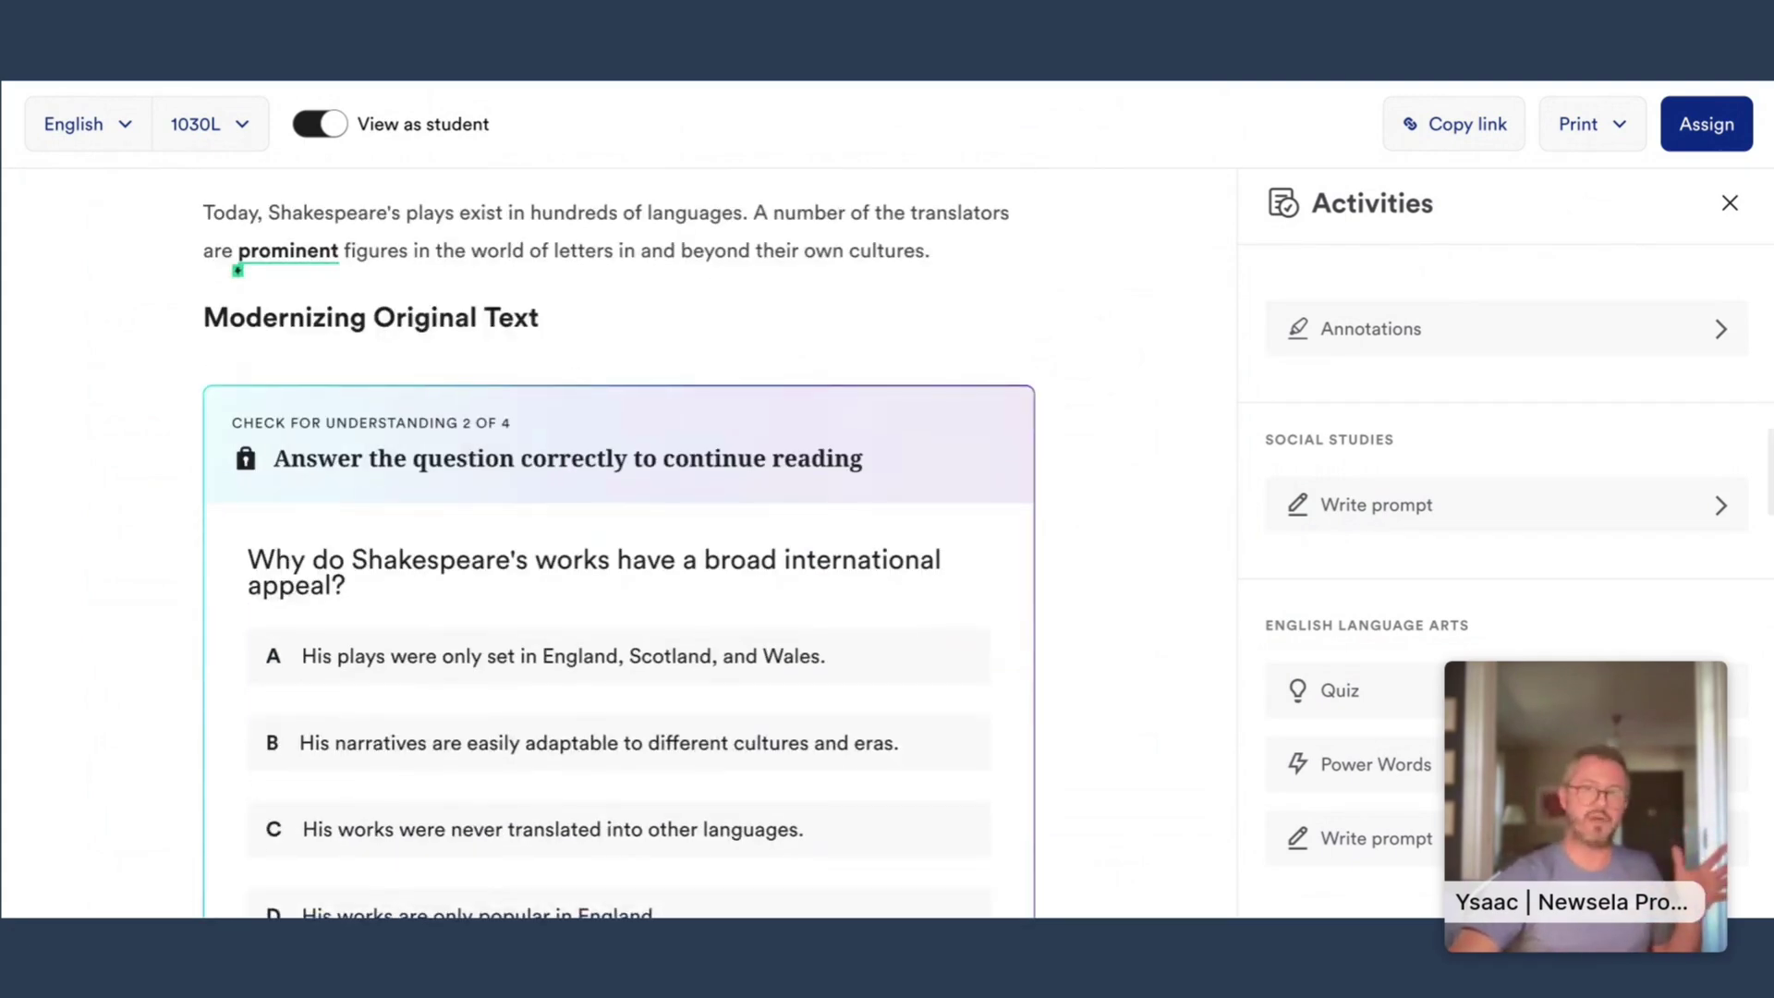
pyautogui.scroll(4, 619, 545)
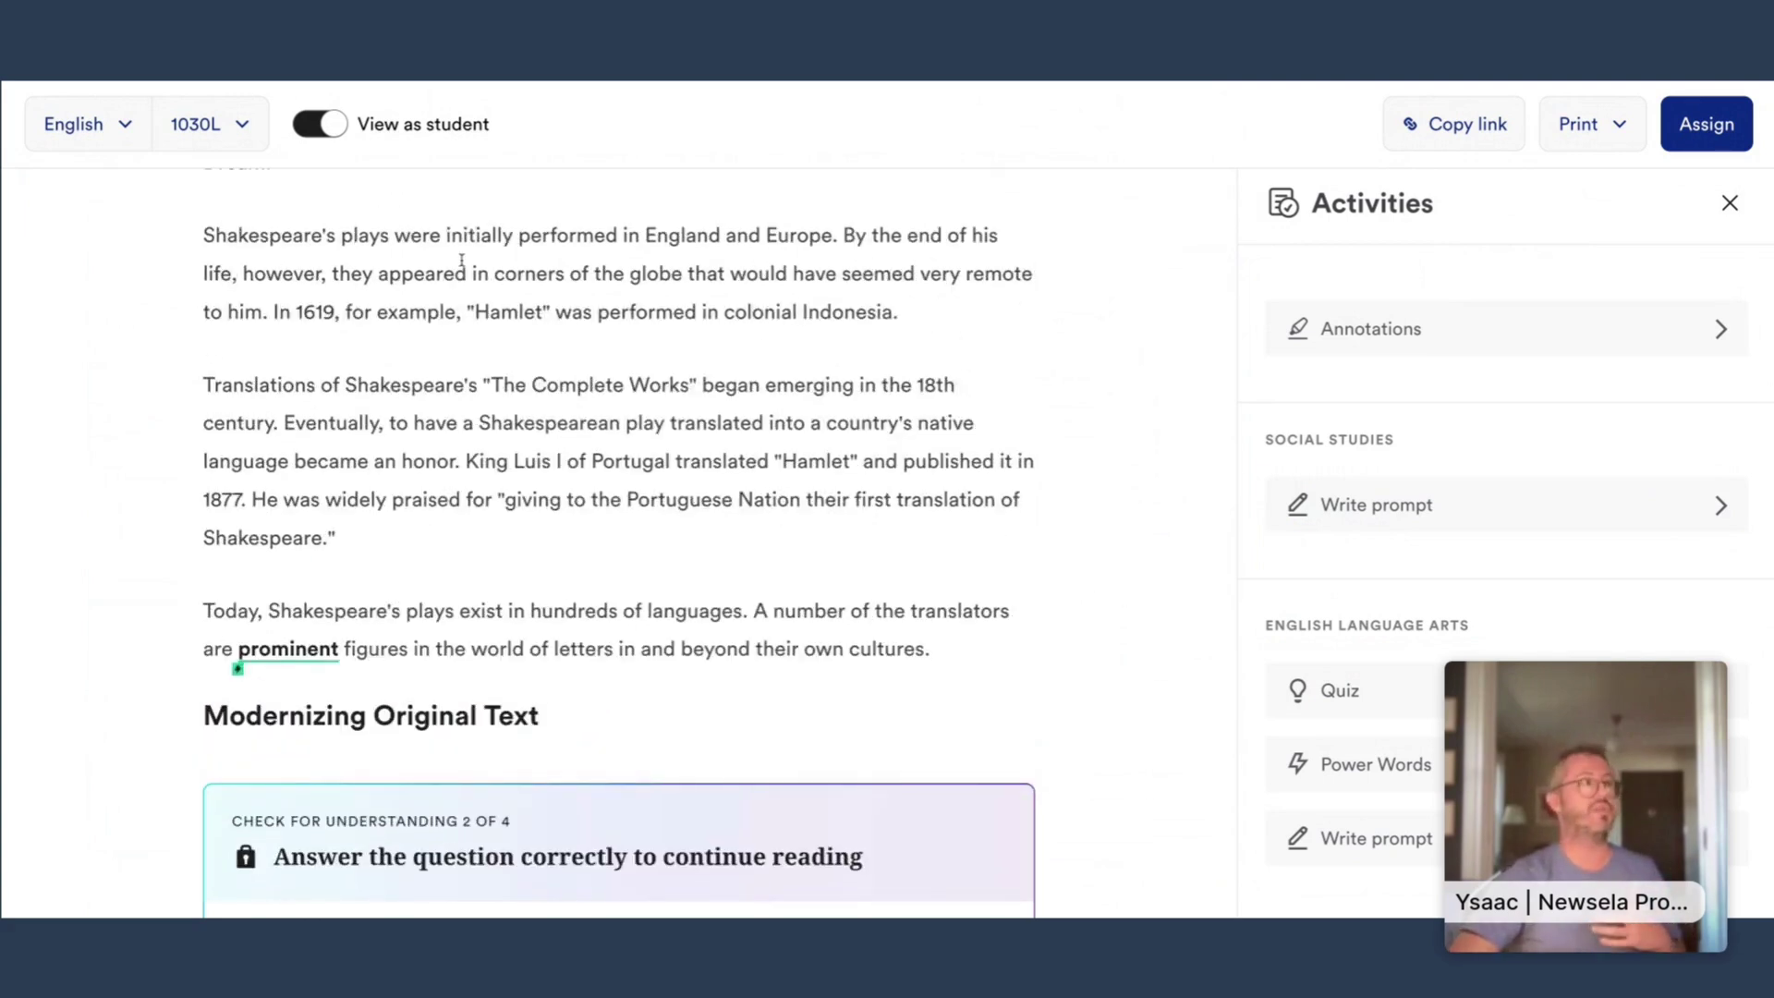
# - Return to the teacher view and review the activities listed in the assignment builder
pyautogui.click(317, 132)
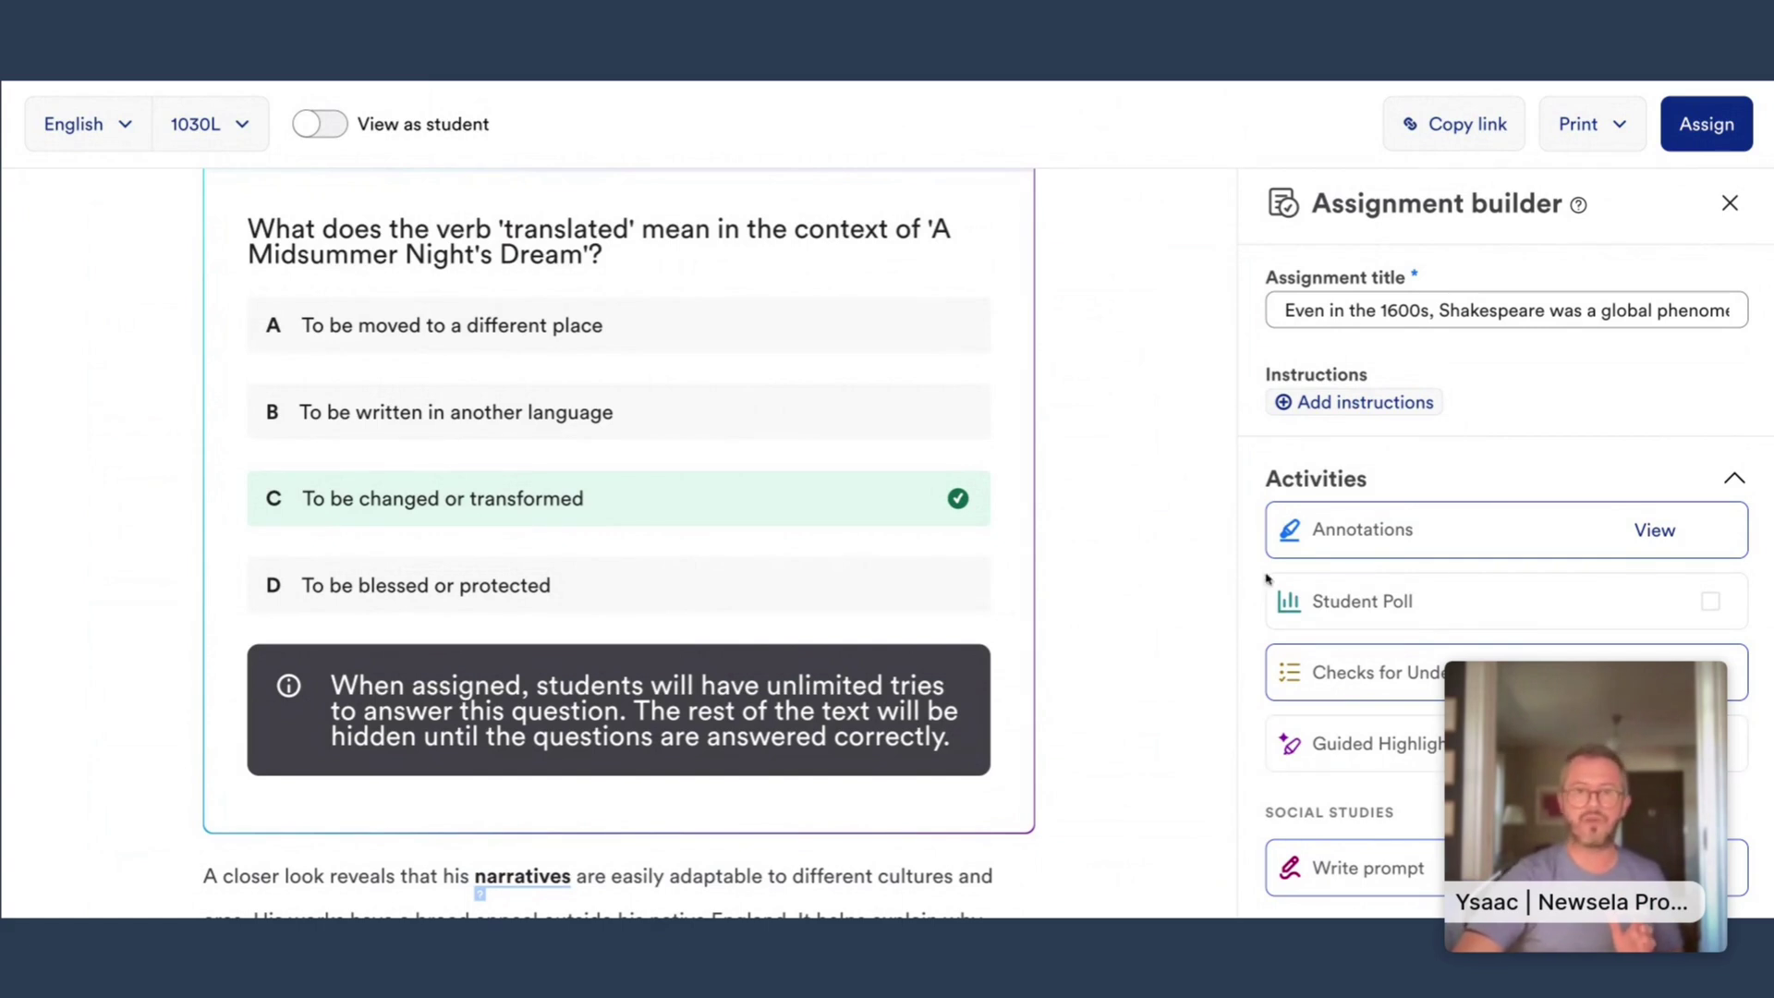
pyautogui.scroll(-5, 1451, 409)
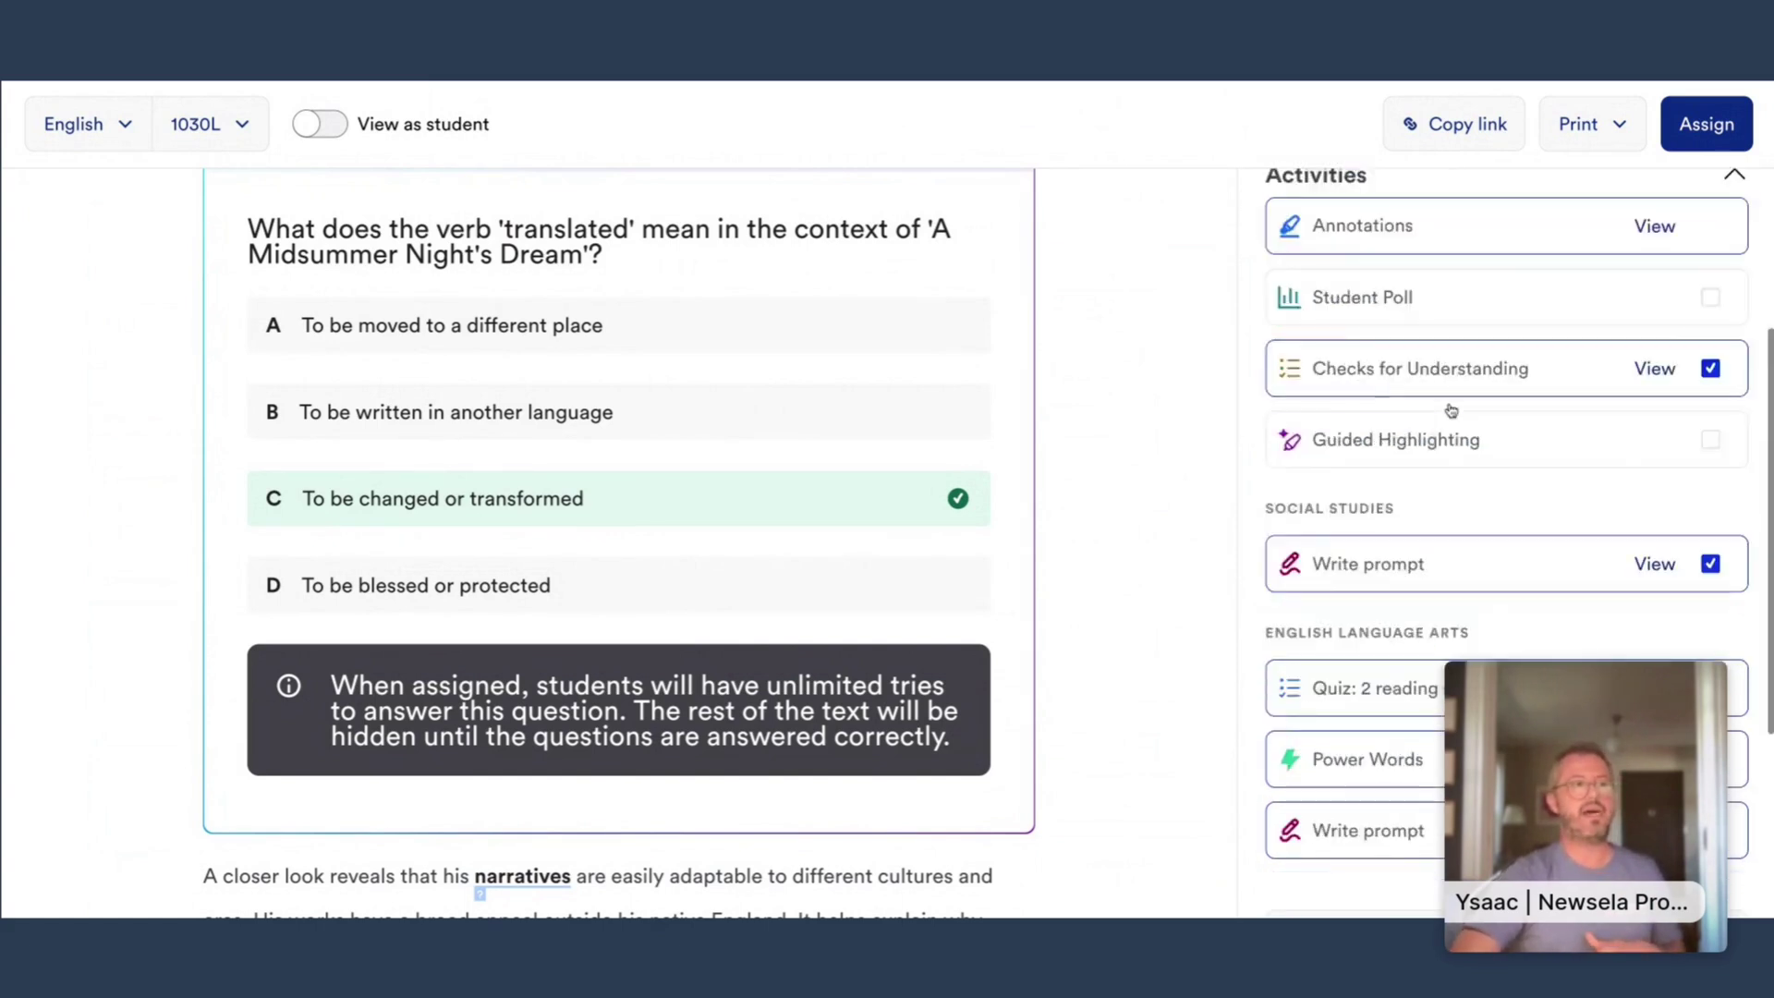
pyautogui.scroll(1, 1451, 411)
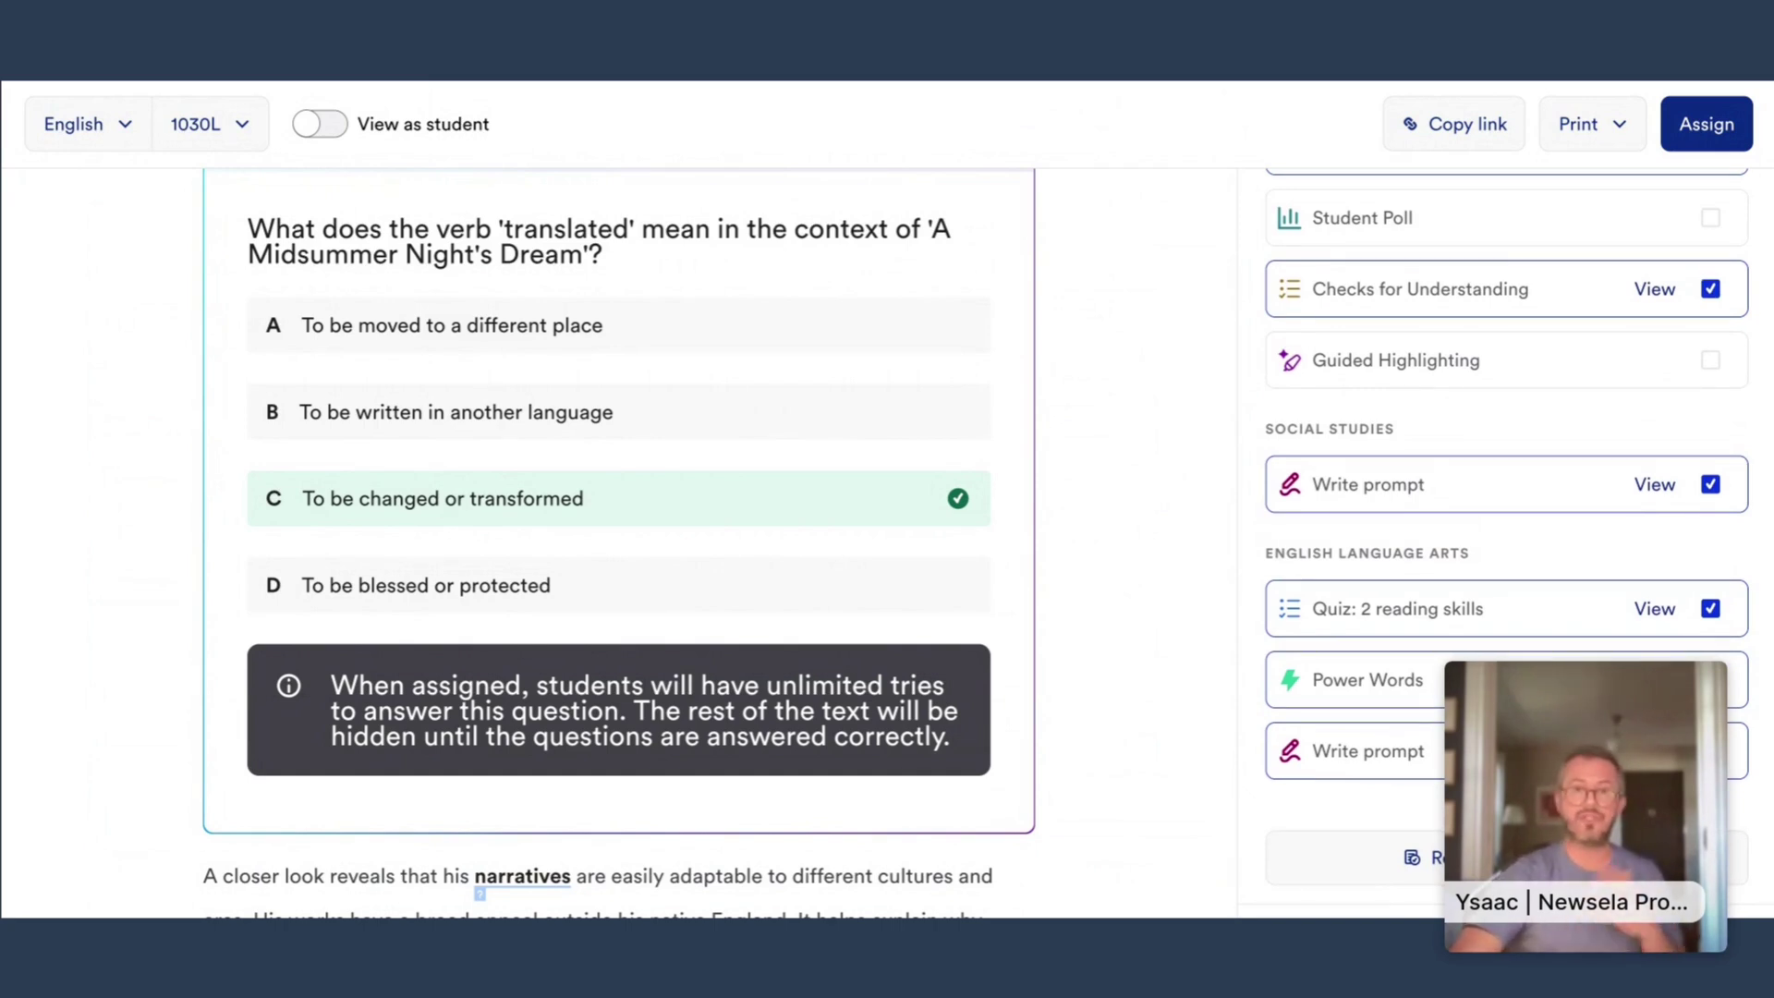
pyautogui.scroll(-1, 1516, 435)
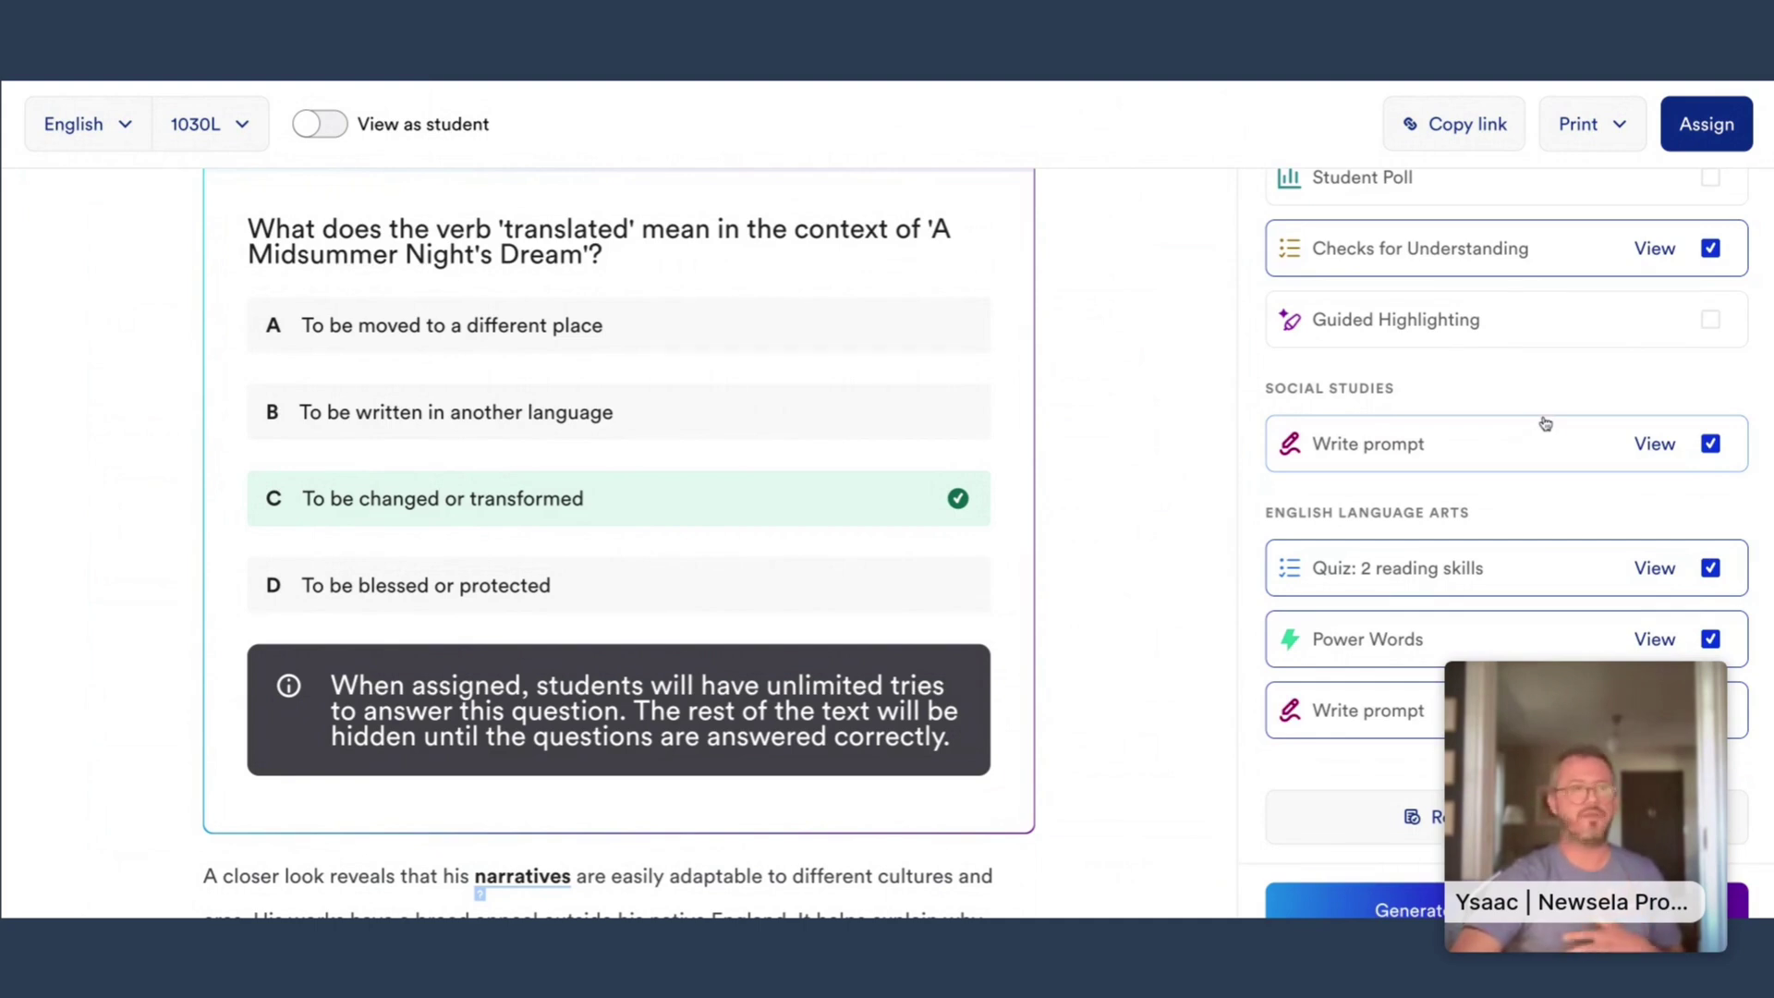
# - Add Guided Highlighting to the assignment and review its questions and correct answers
pyautogui.click(1711, 320)
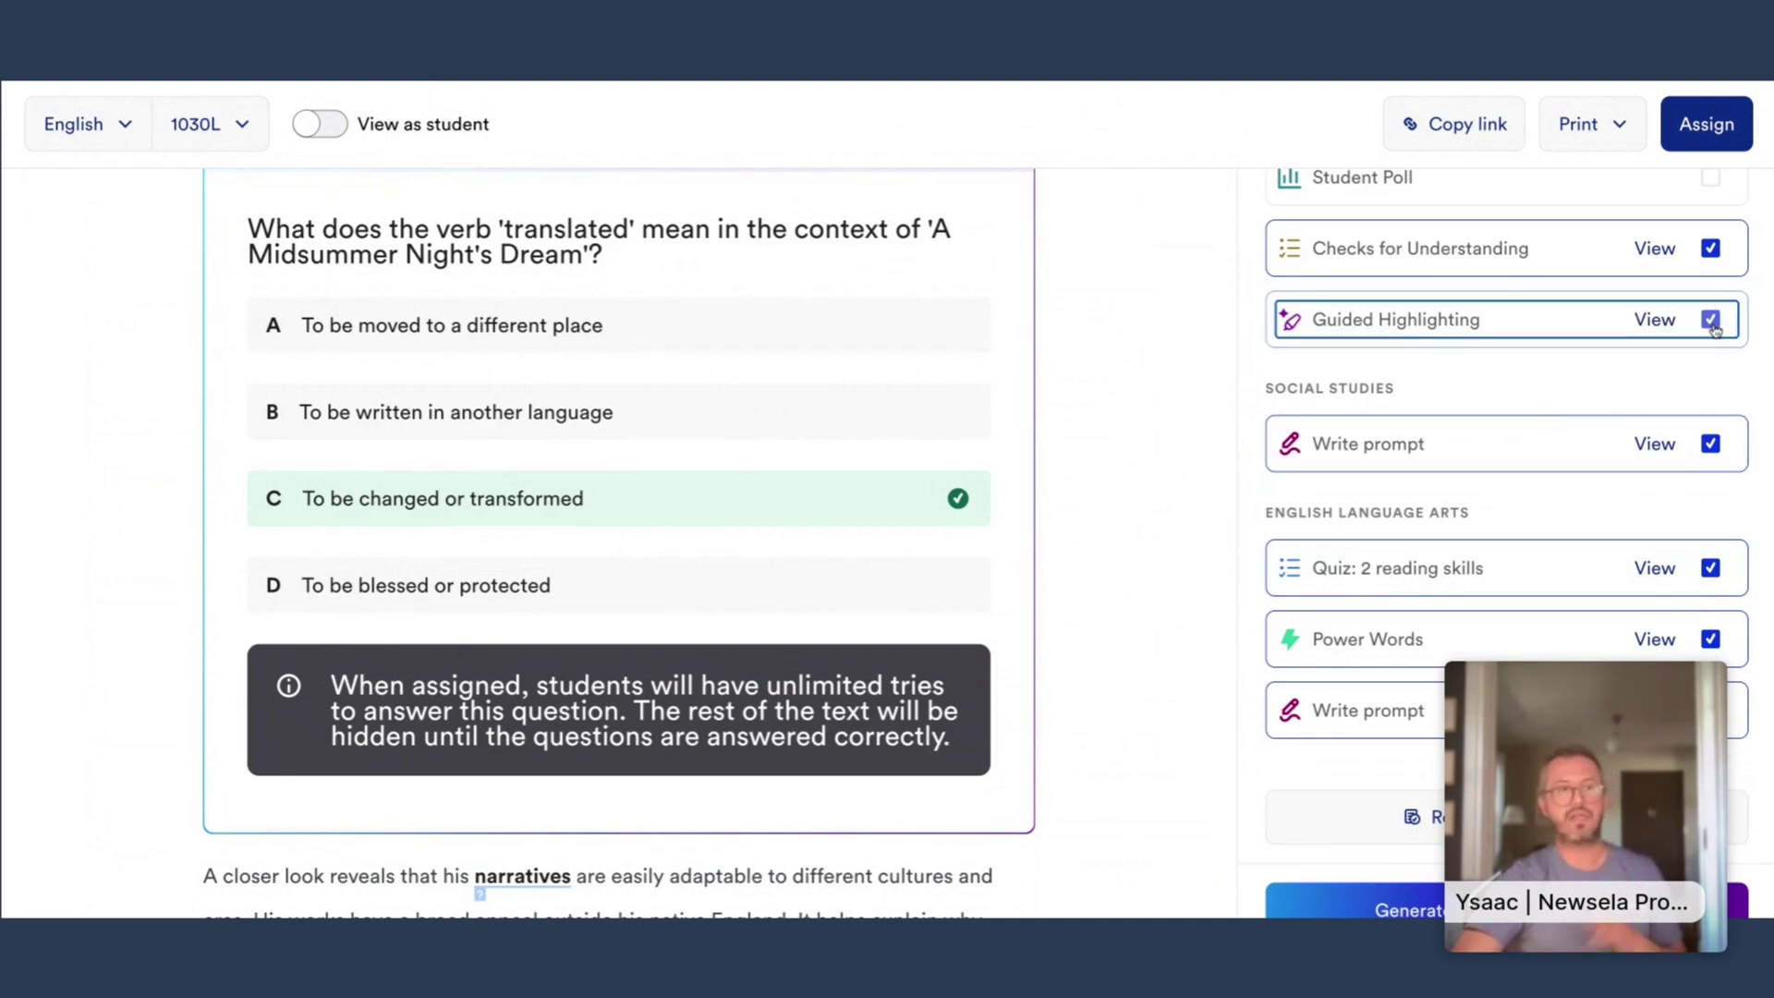
pyautogui.click(1658, 319)
pyautogui.scroll(-2, 1523, 536)
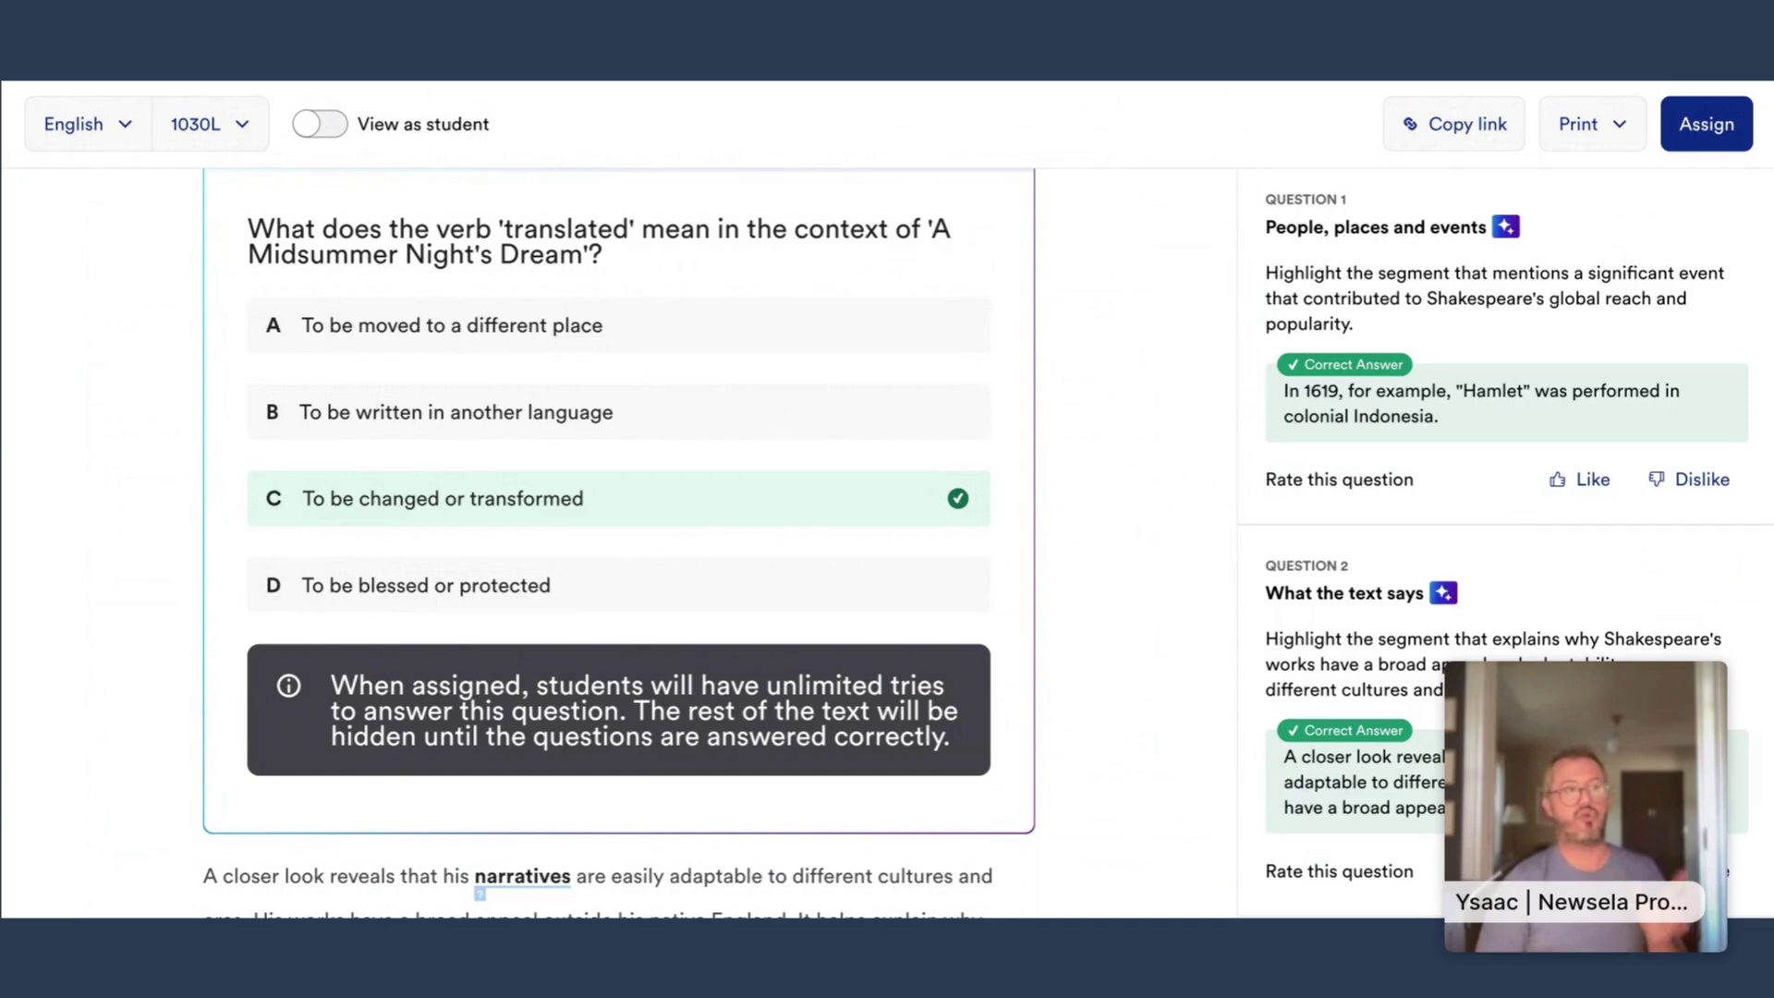
pyautogui.moveTo(1267, 271)
pyautogui.mouseDown()
pyautogui.moveTo(1377, 328)
pyautogui.moveTo(1278, 274)
pyautogui.mouseUp()
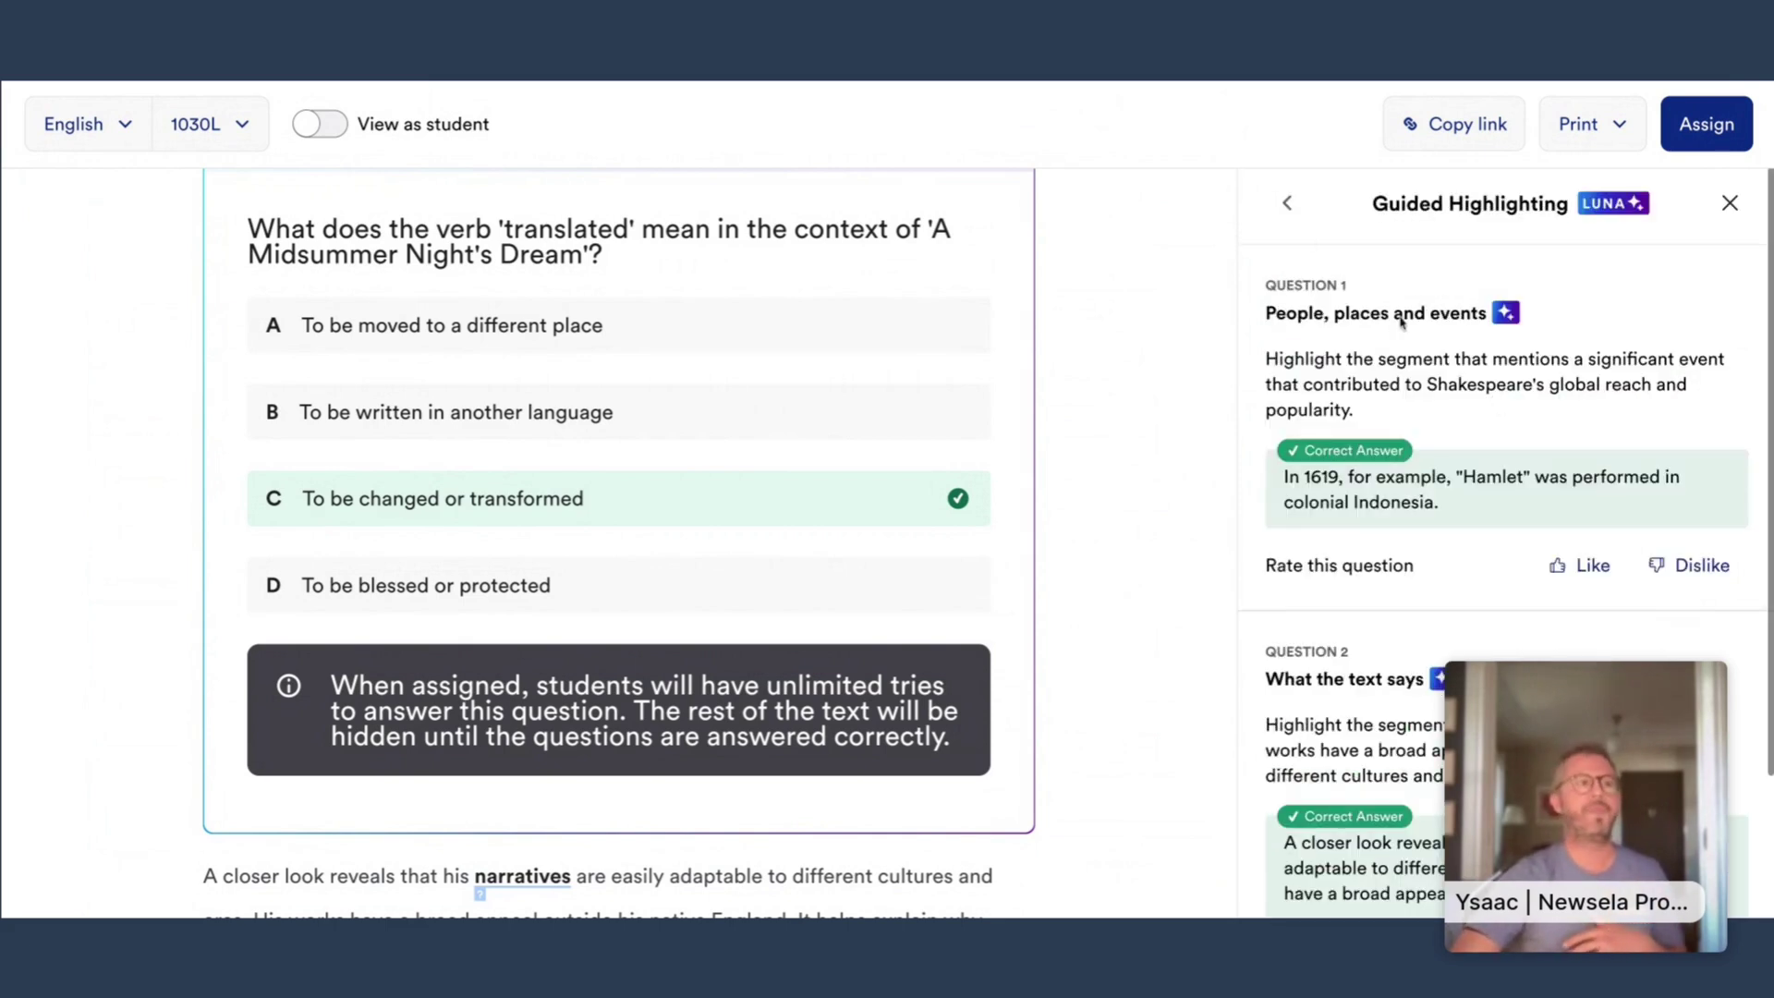
# - Leave the Guided Highlighting review, open the graphic organizer generator from the assignment builder, and browse its organizer types
pyautogui.click(1288, 204)
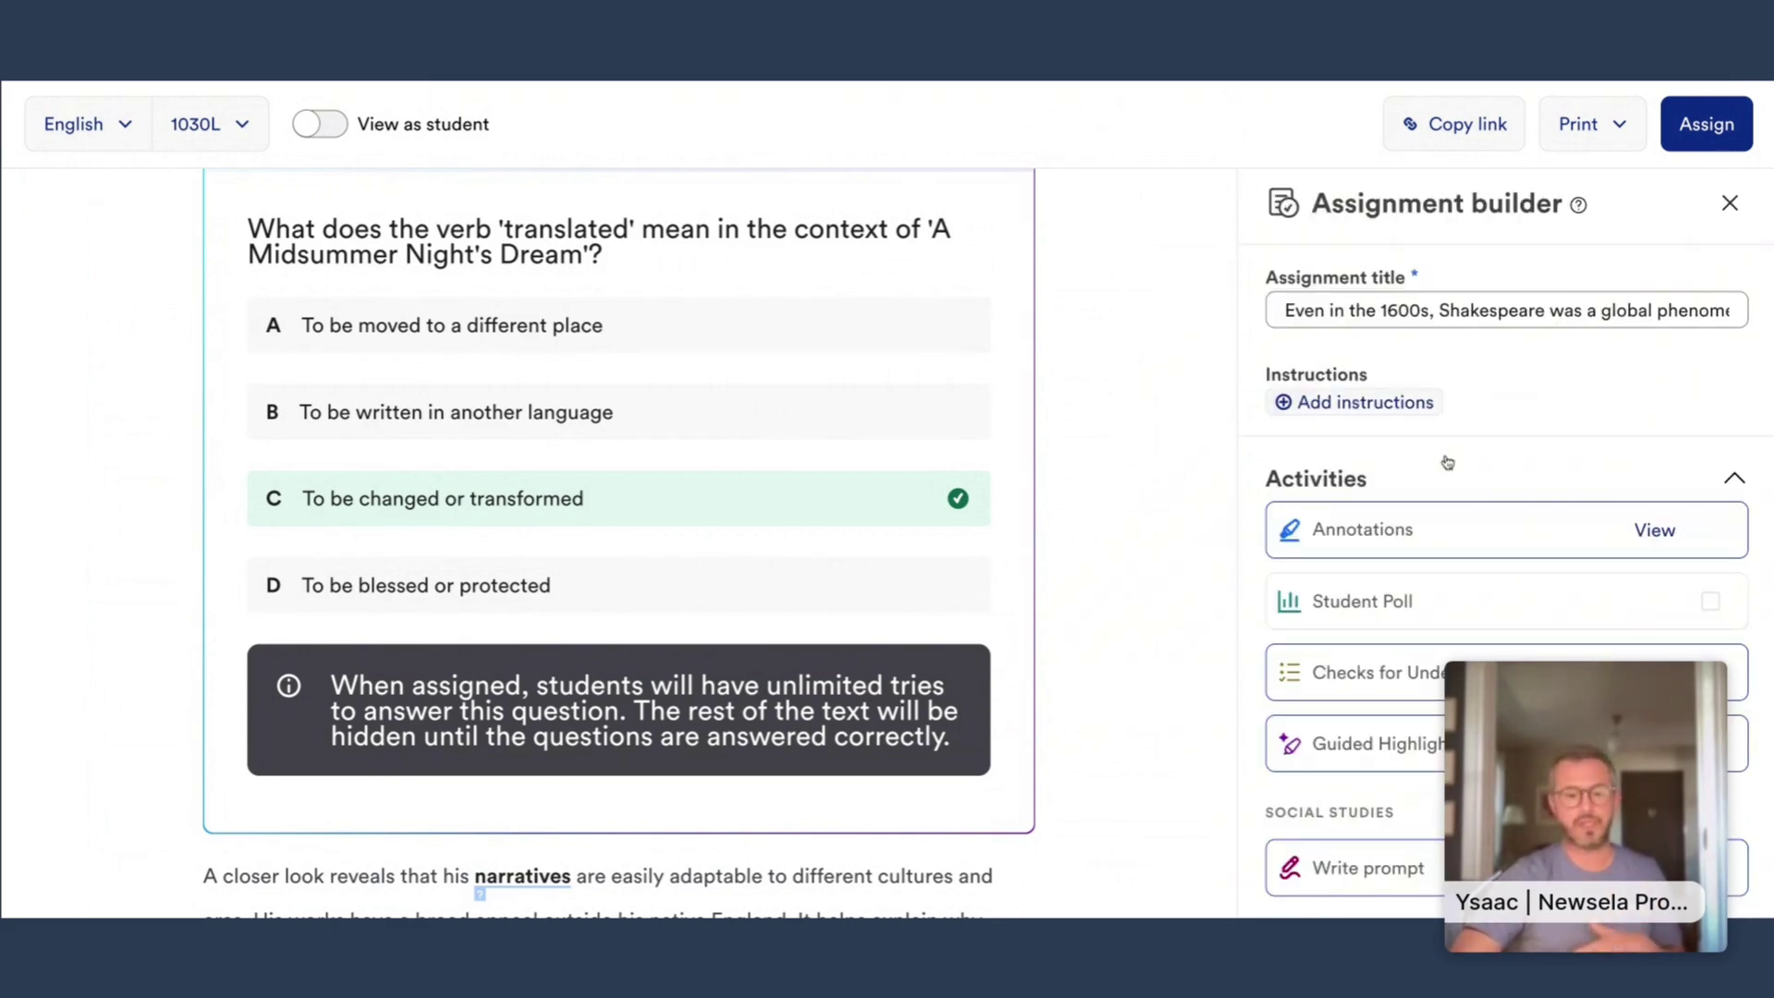
pyautogui.scroll(-3, 1447, 462)
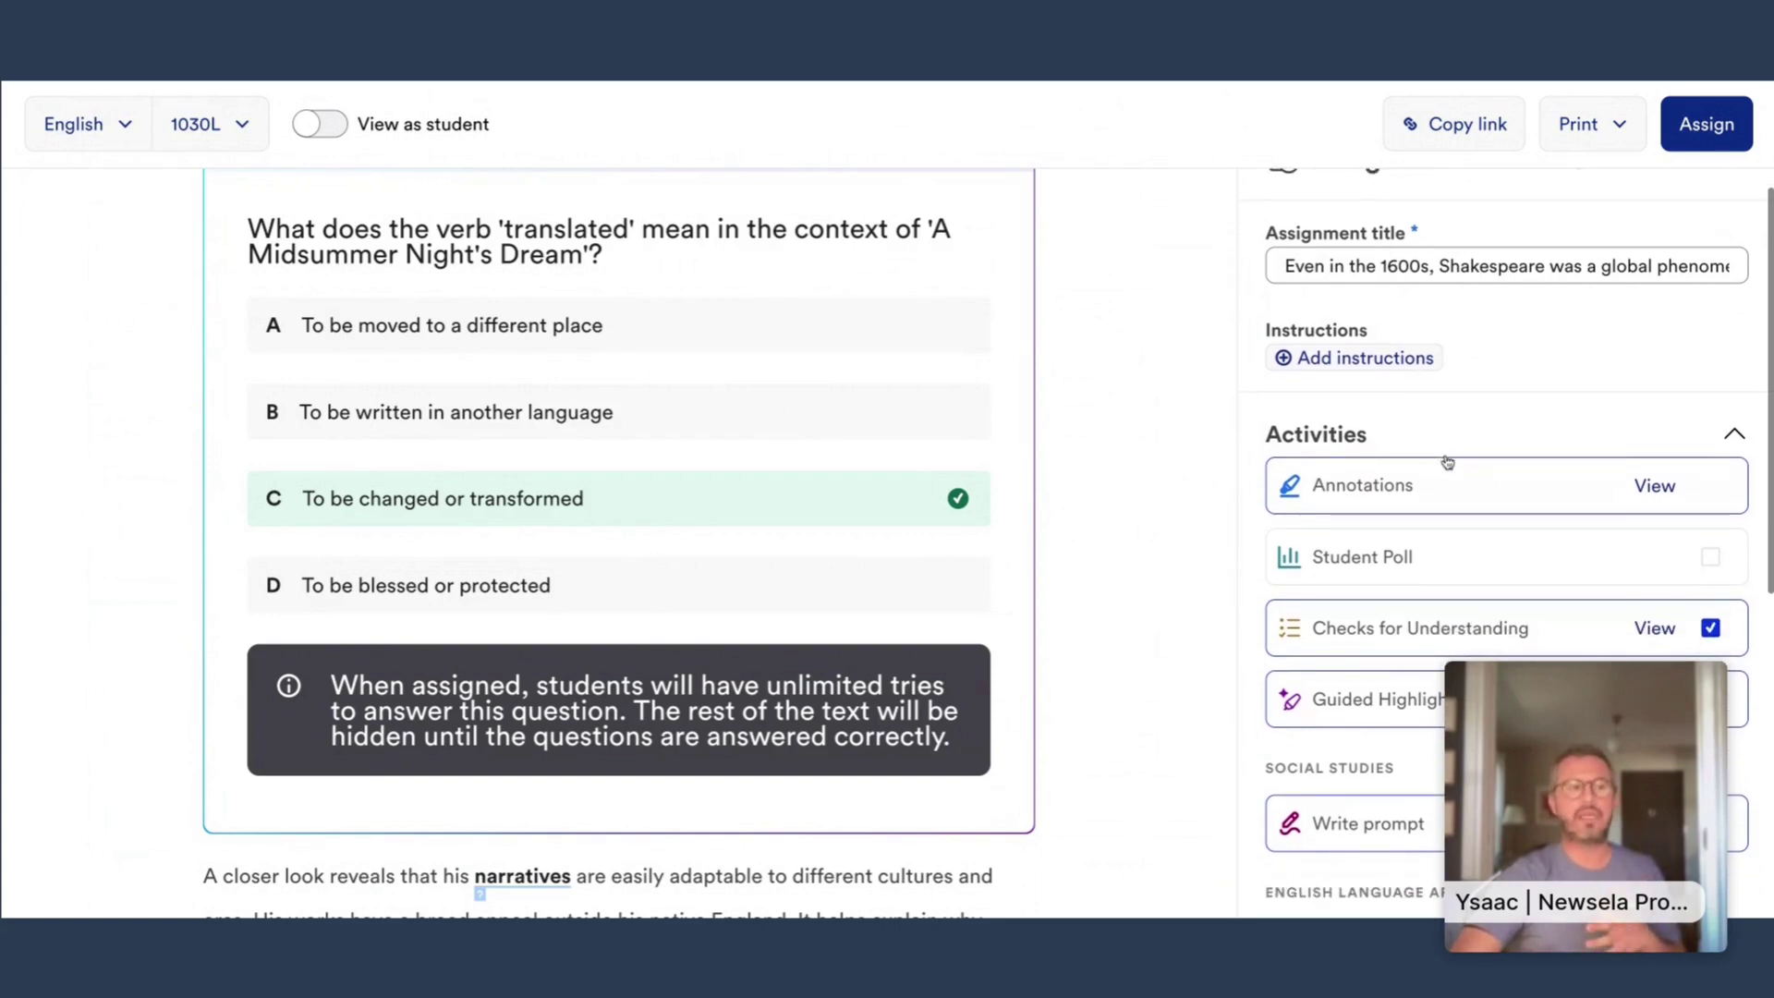
pyautogui.scroll(-5, 1447, 462)
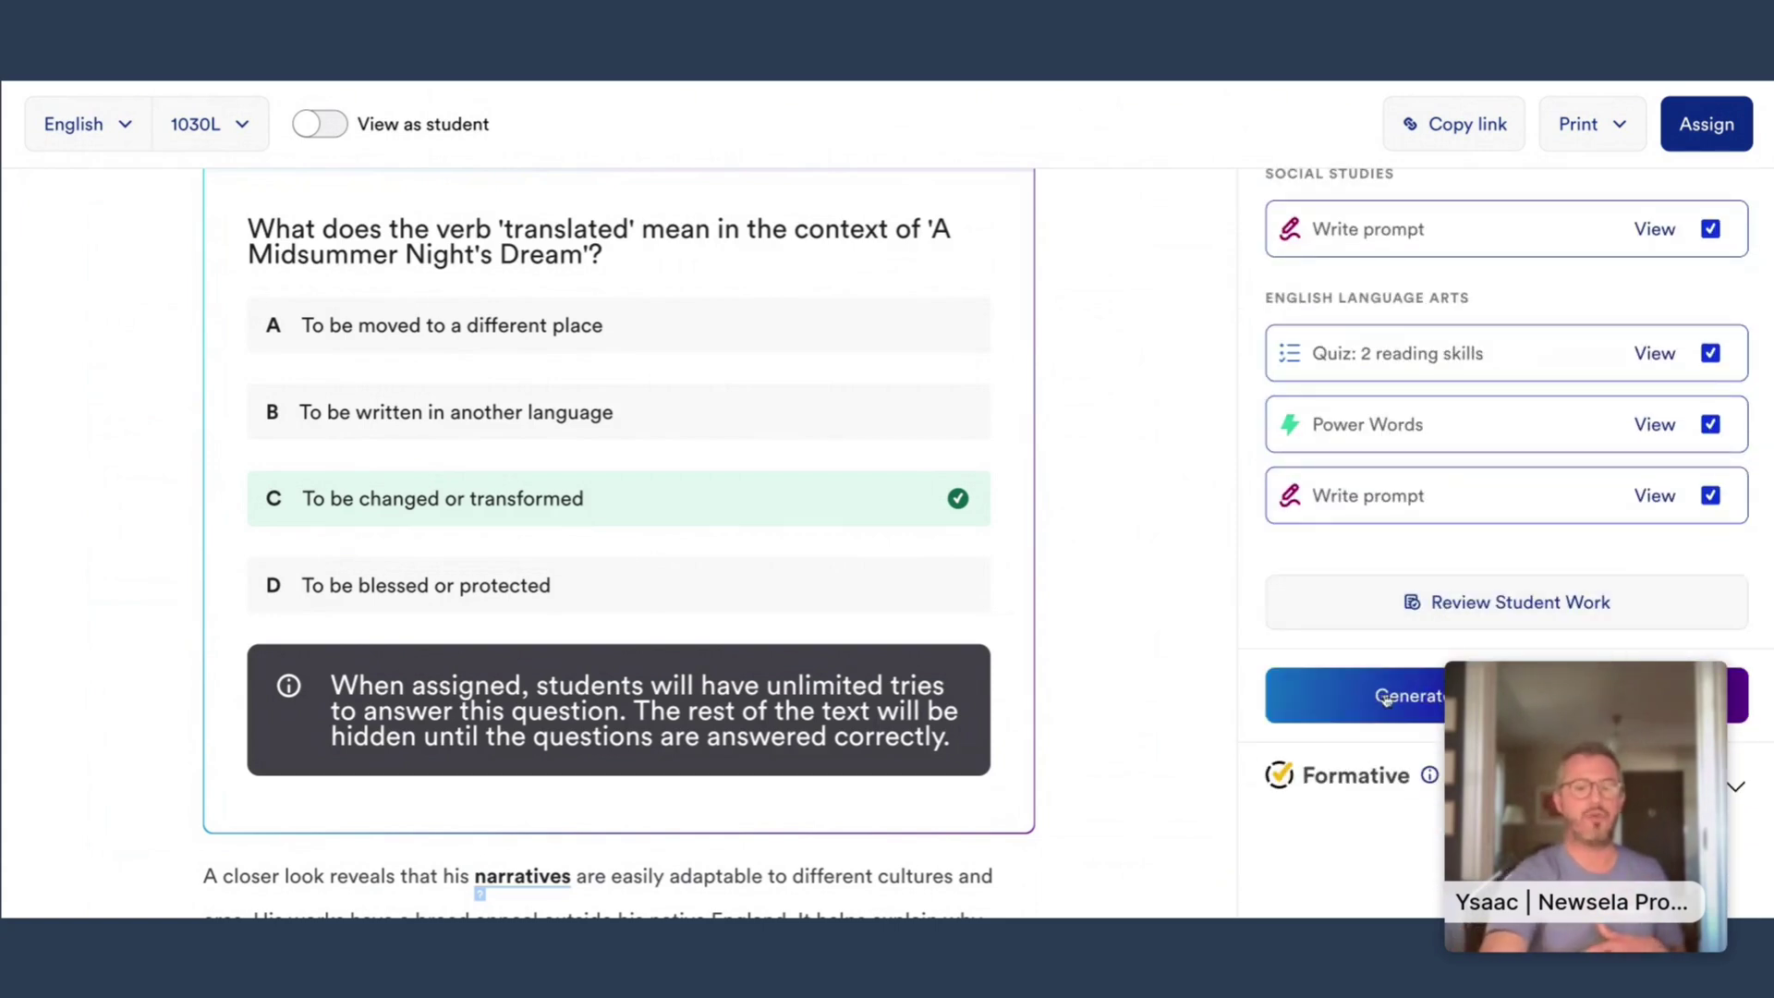
pyautogui.click(1337, 717)
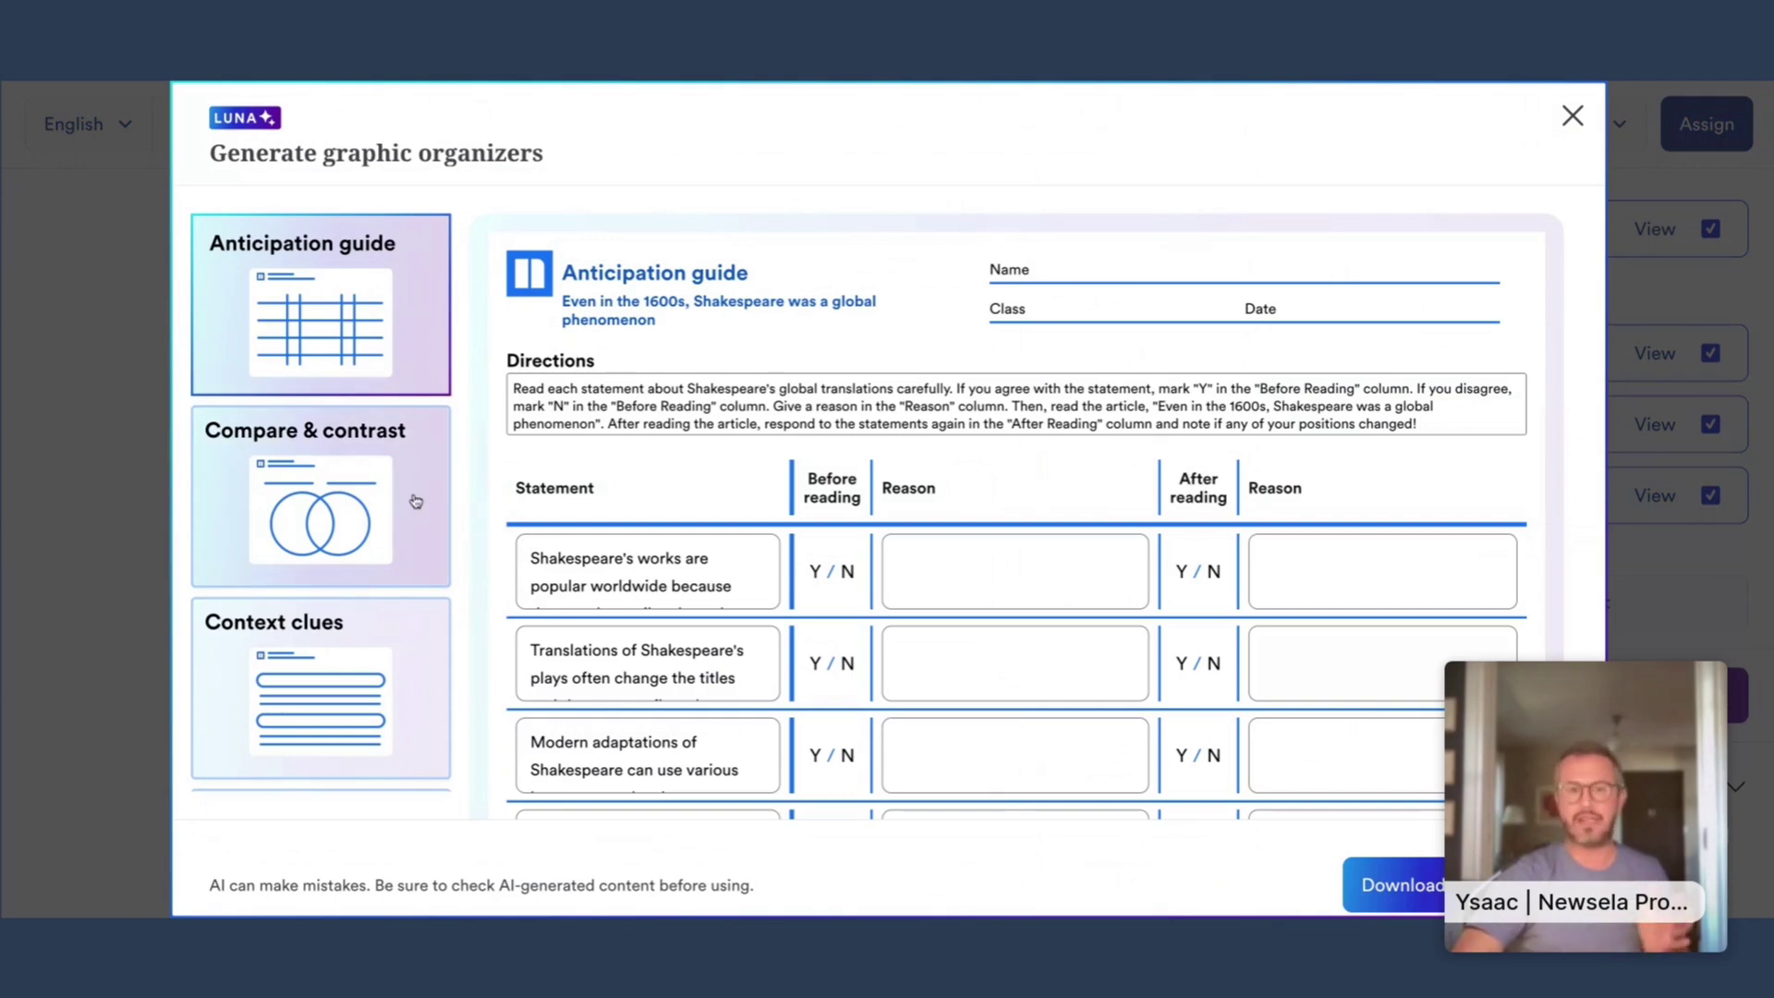
pyautogui.scroll(-5, 416, 501)
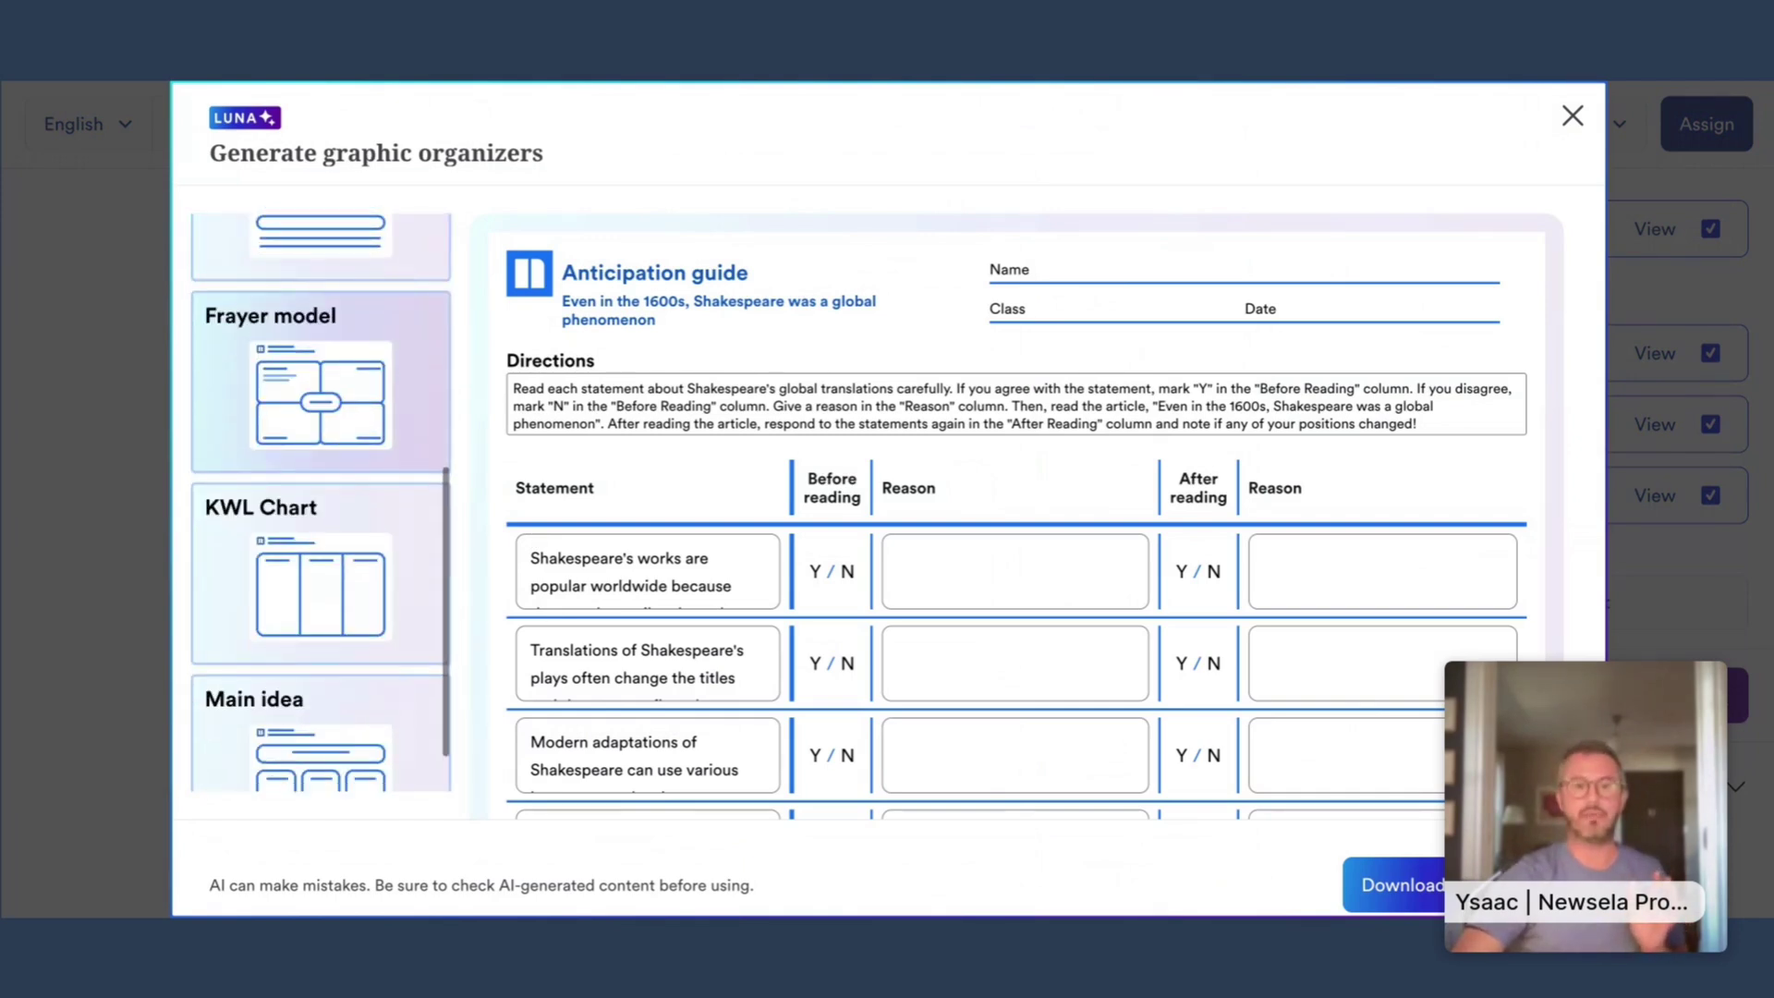
pyautogui.scroll(2, 320, 555)
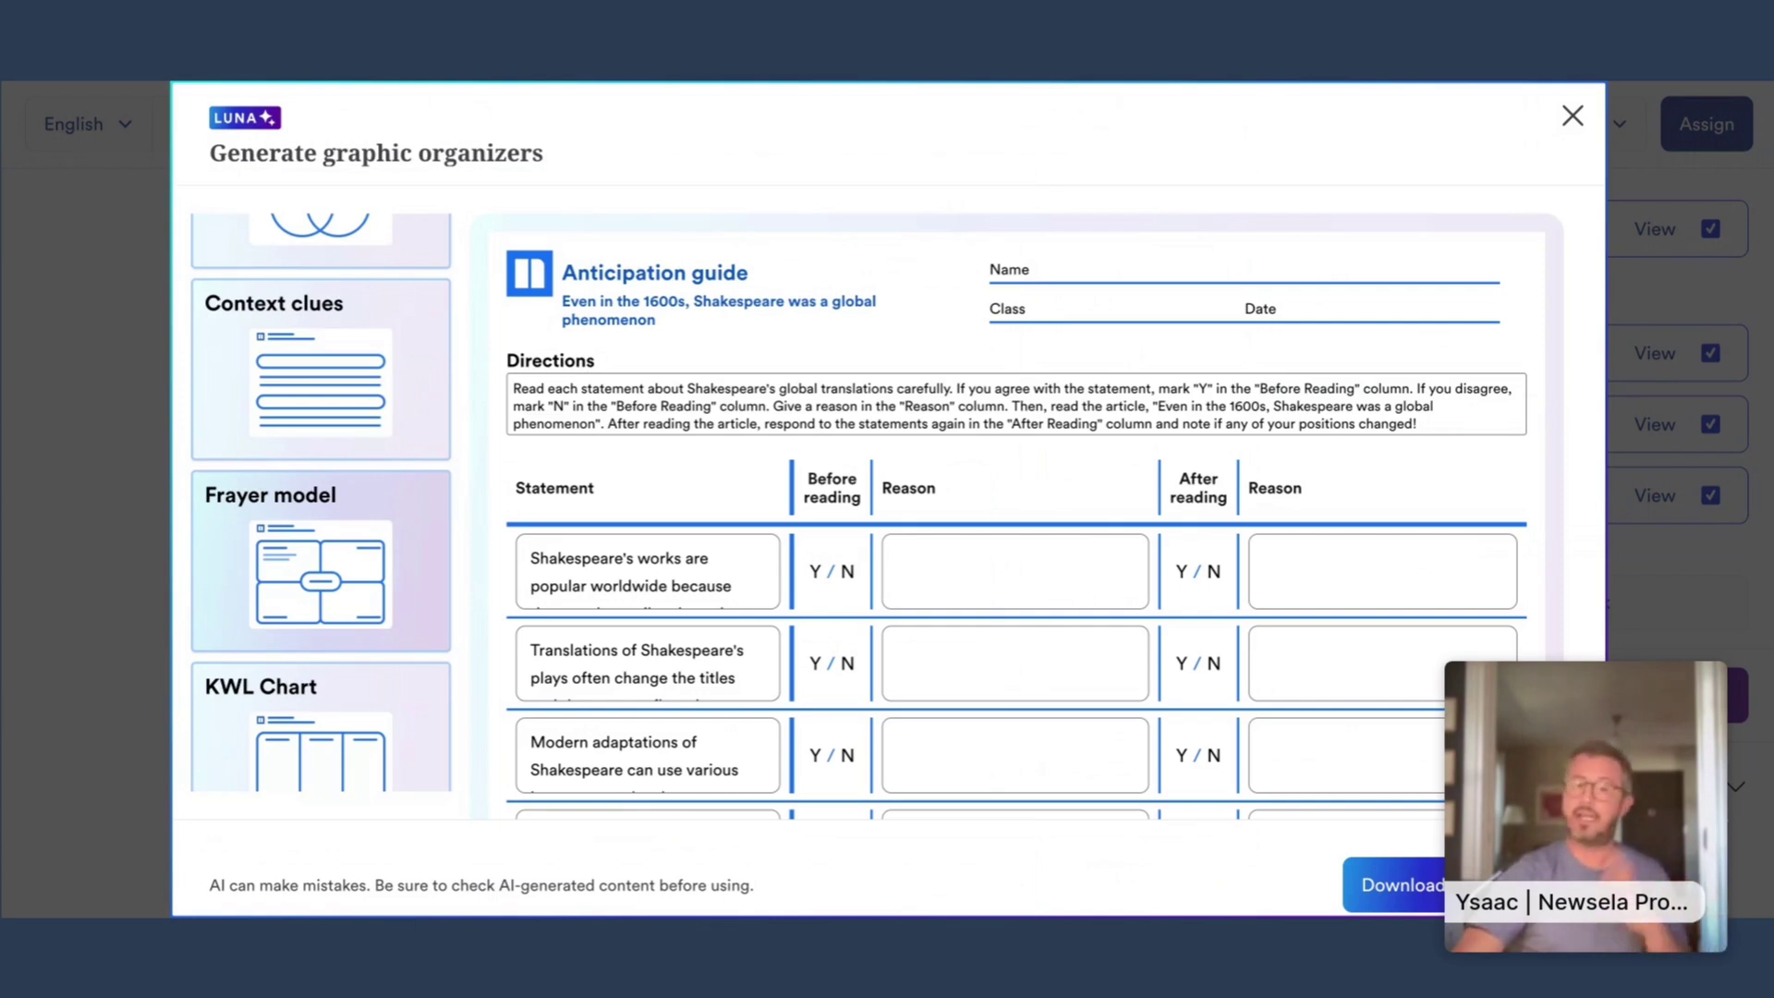
# - Generate the Frayer model organizer for "translated", enter "add more text" under Examples, and close the generator
pyautogui.click(362, 560)
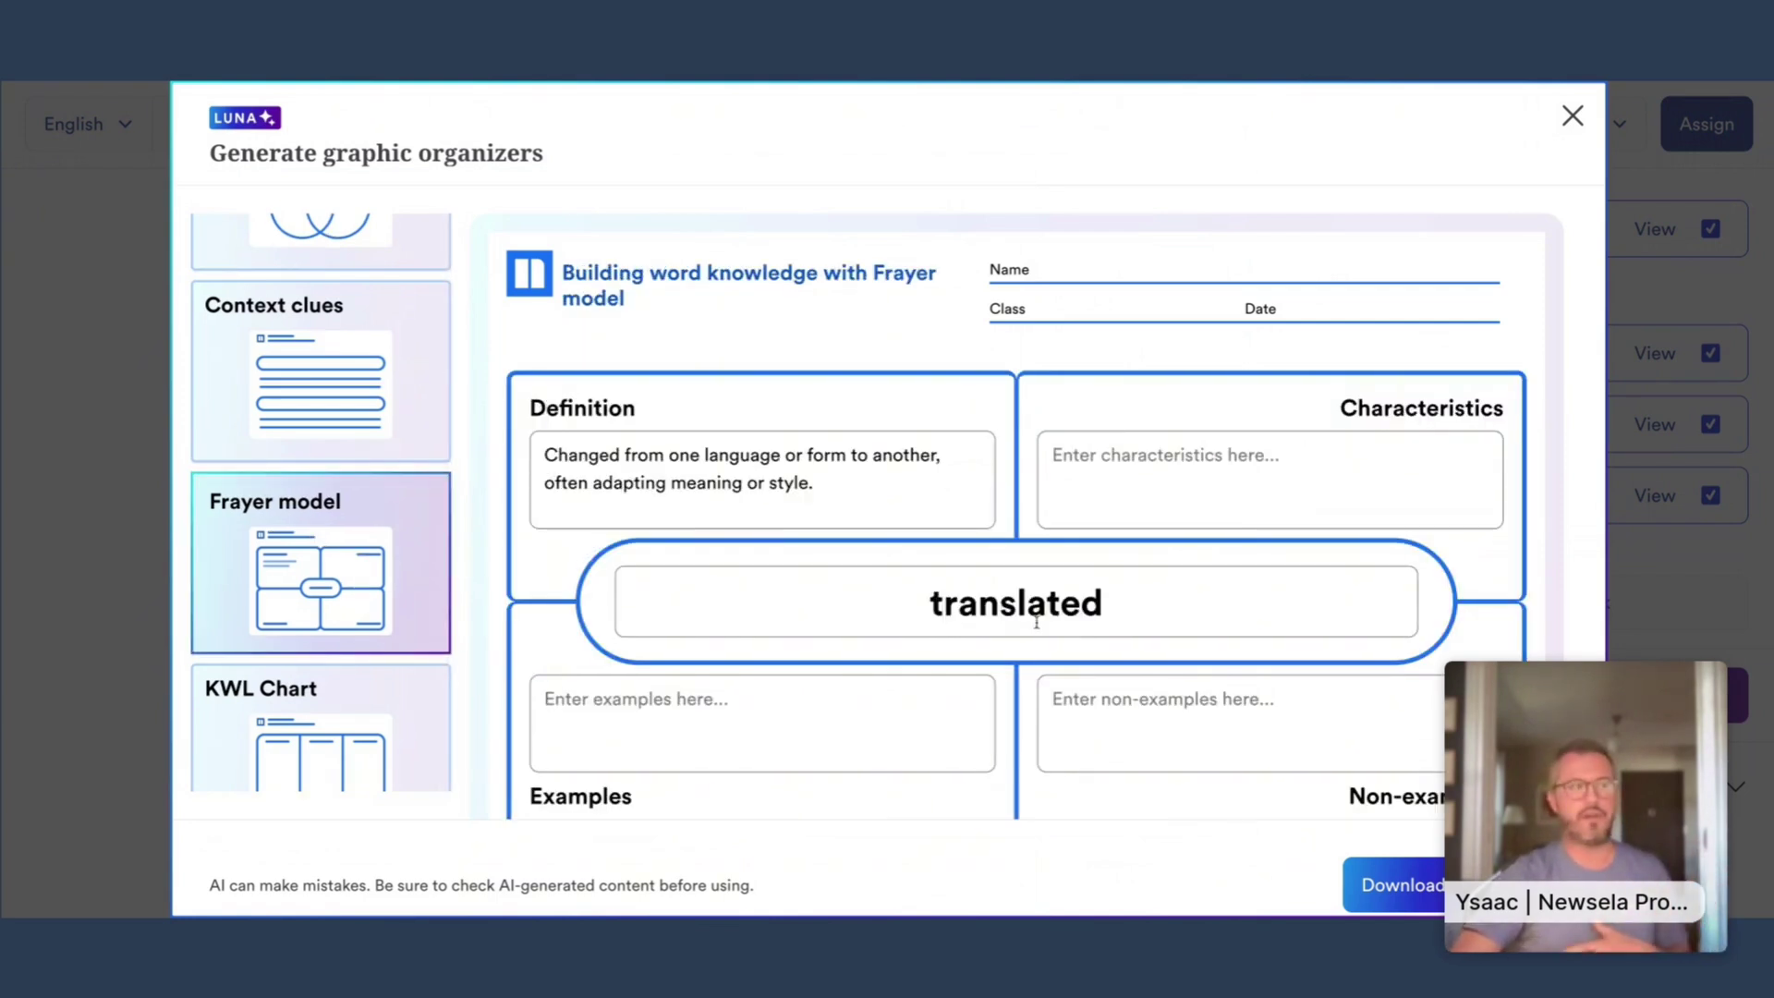
pyautogui.scroll(-2, 1217, 647)
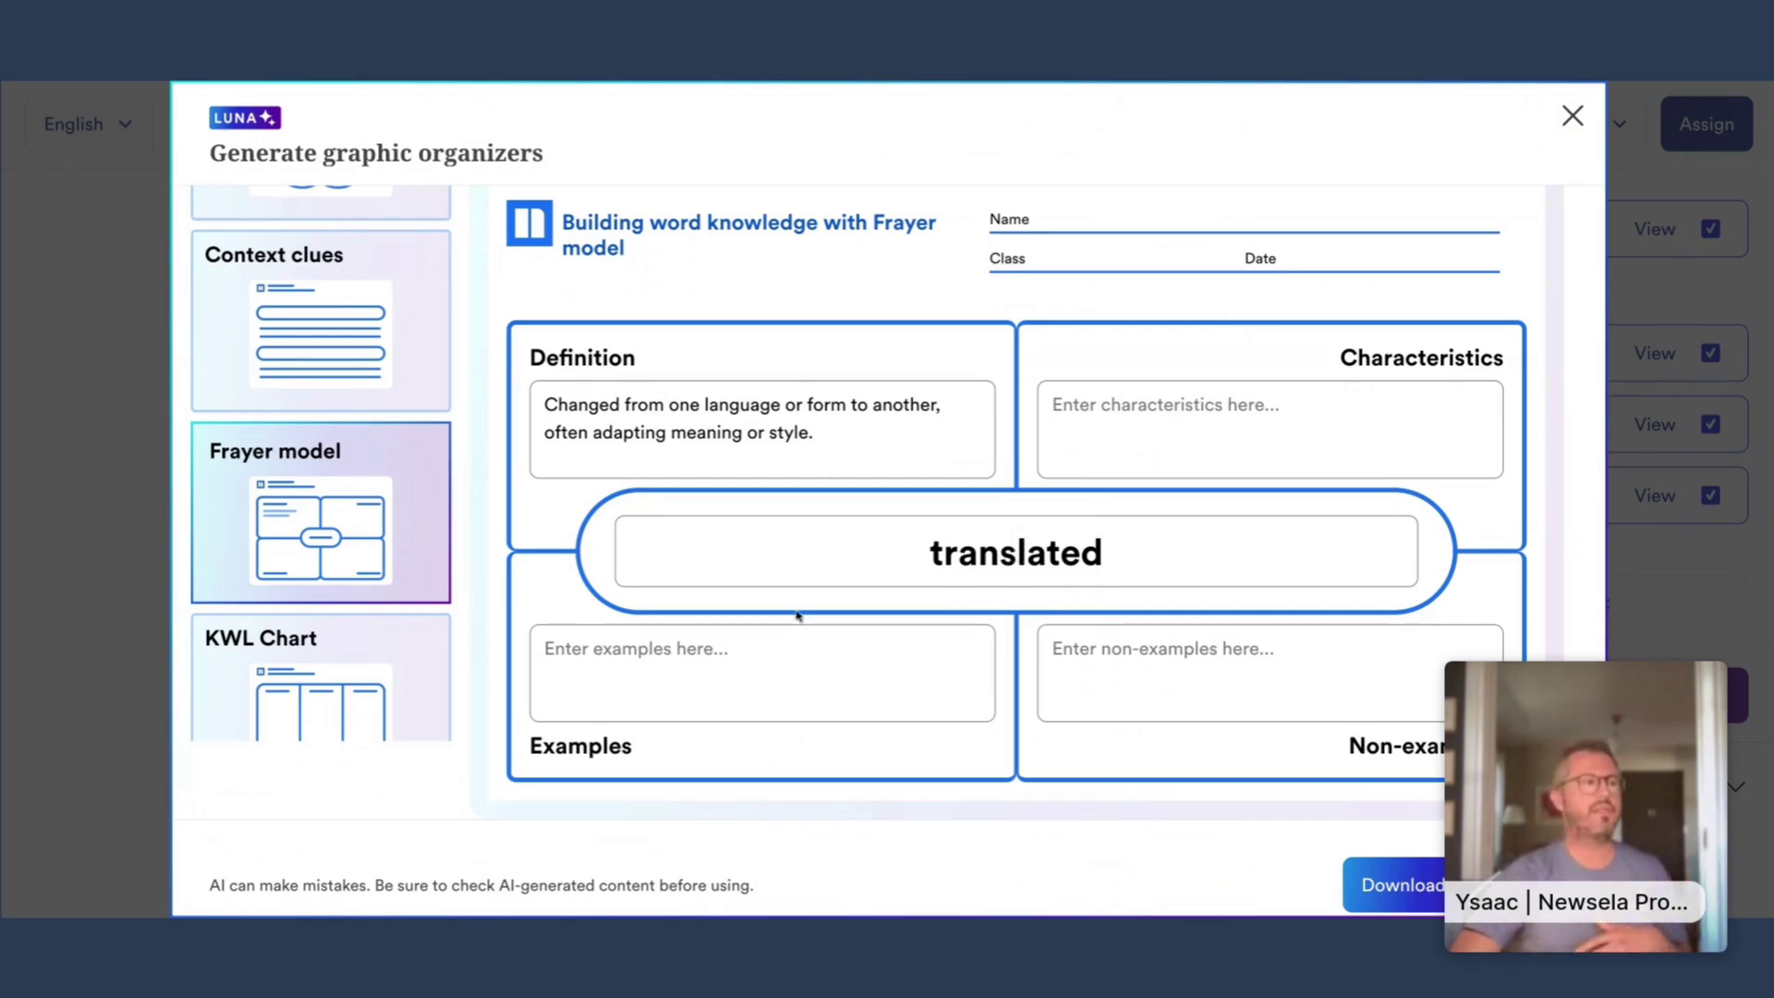
pyautogui.click(787, 674)
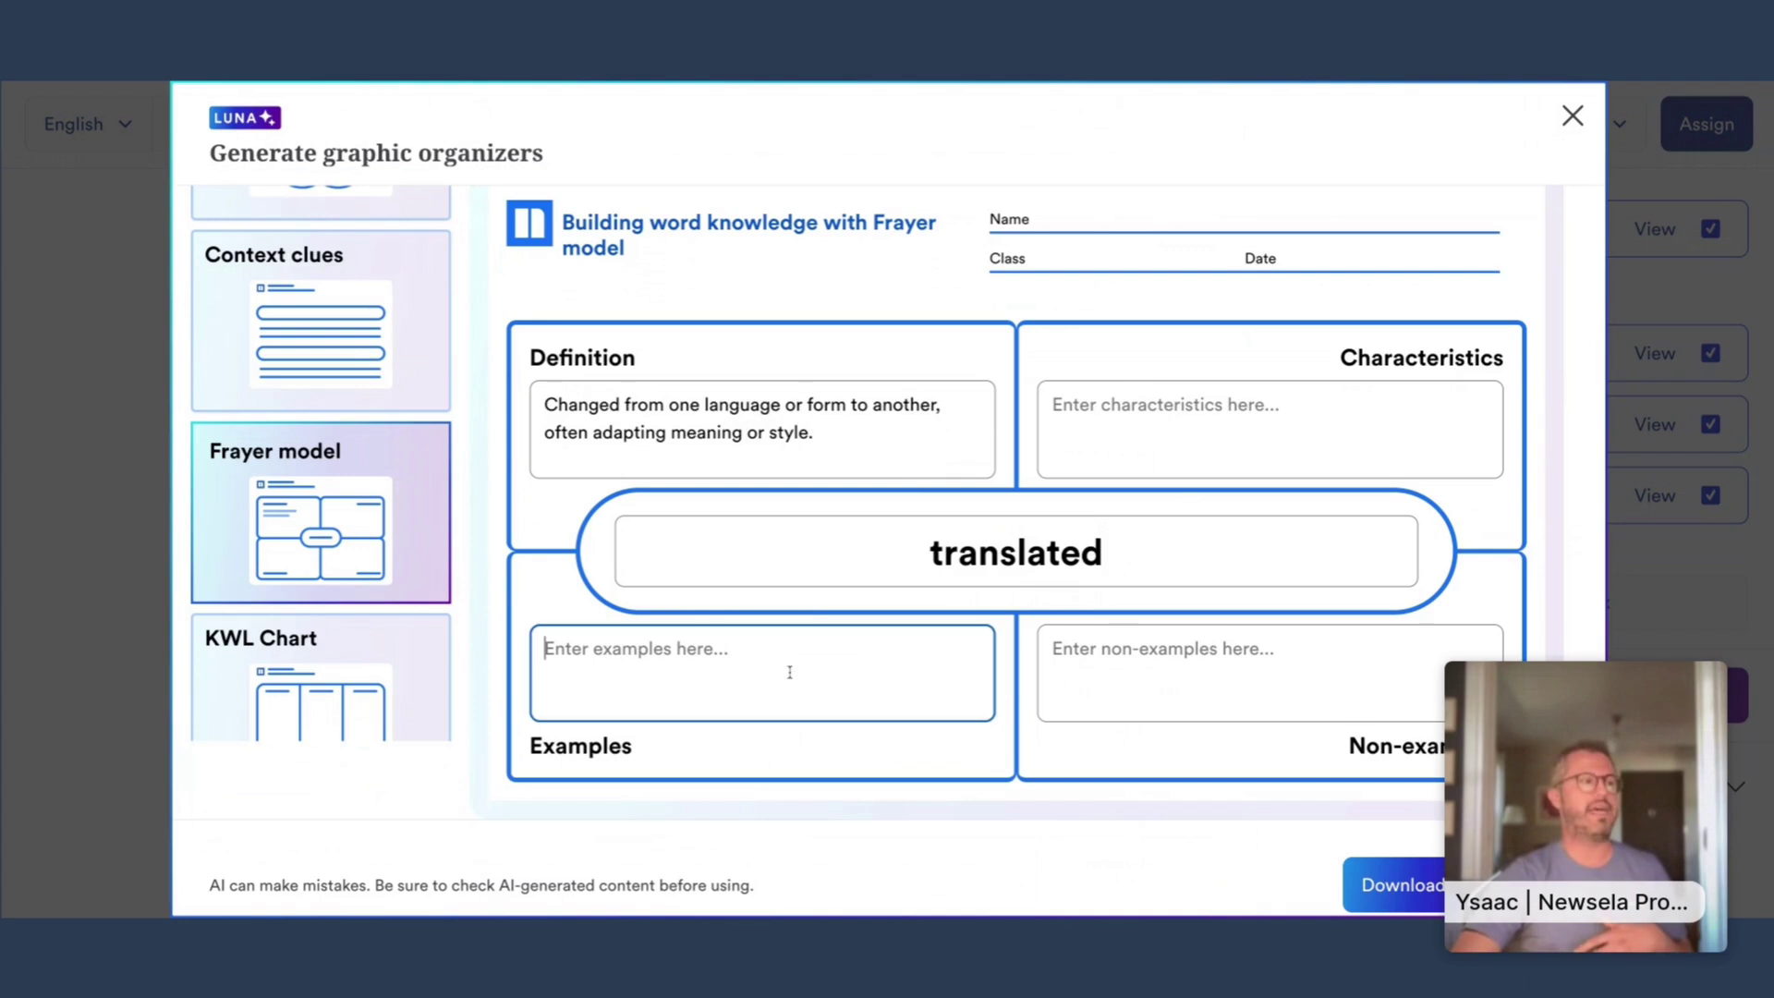
pyautogui.write('add more text')
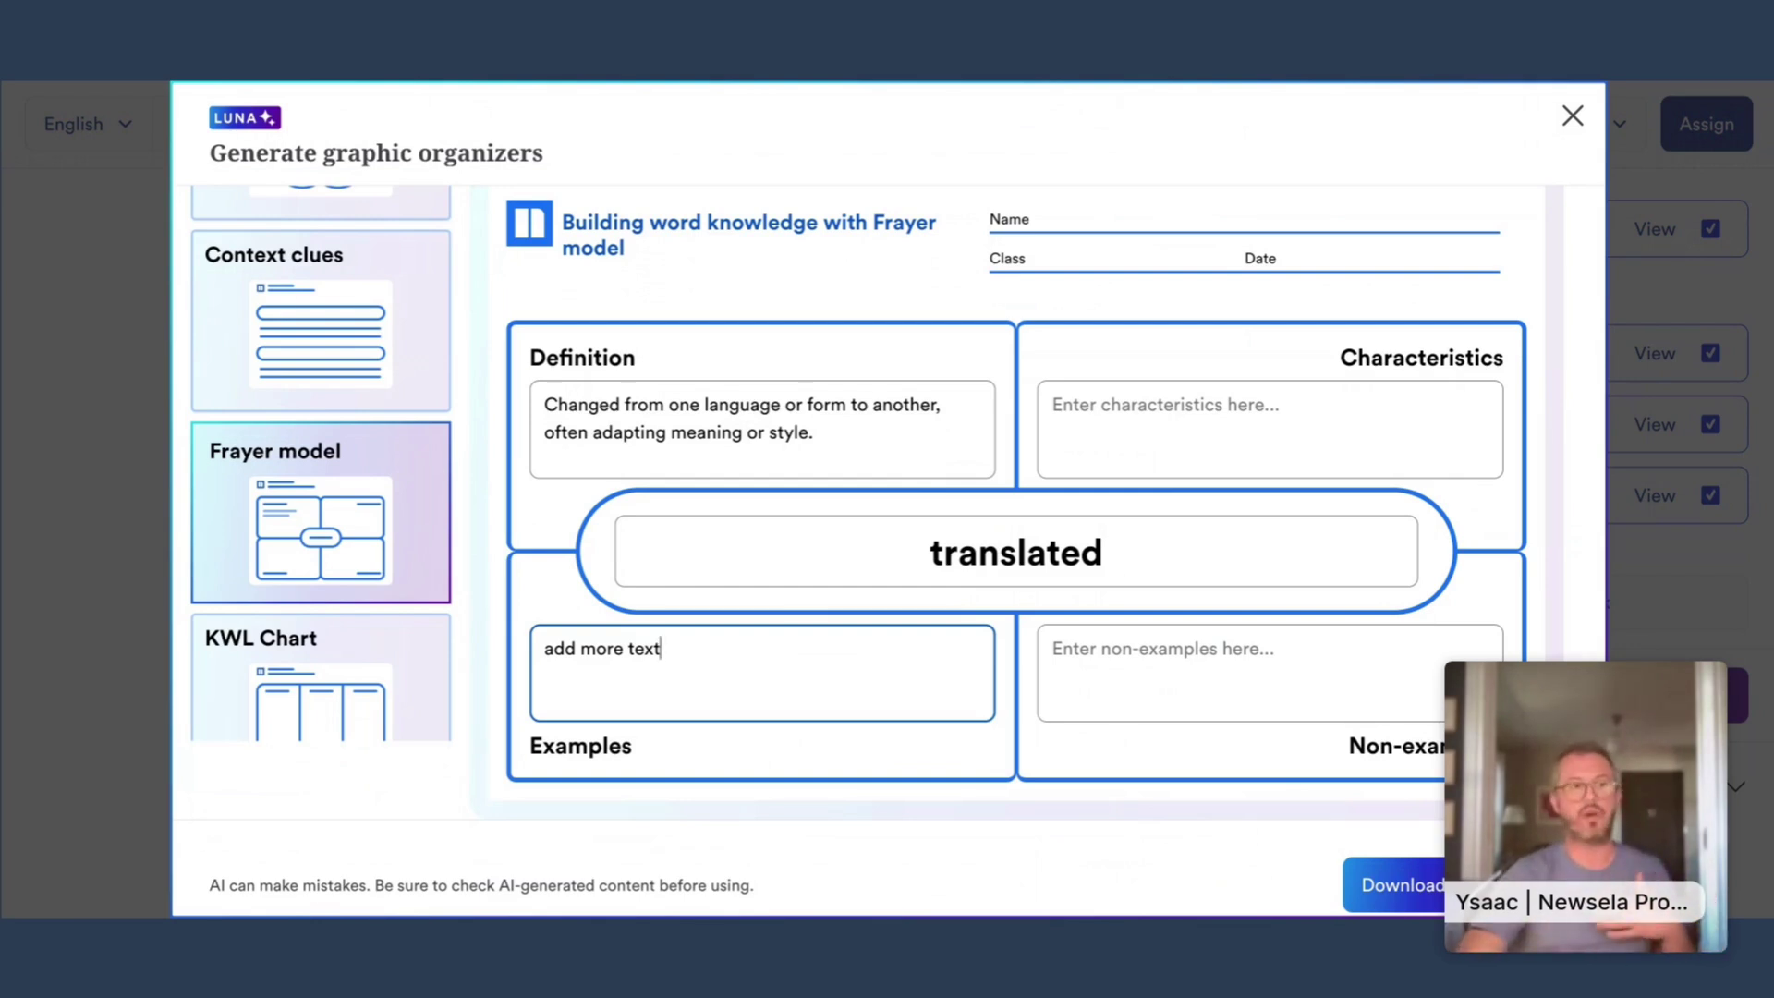
pyautogui.press('Escape')
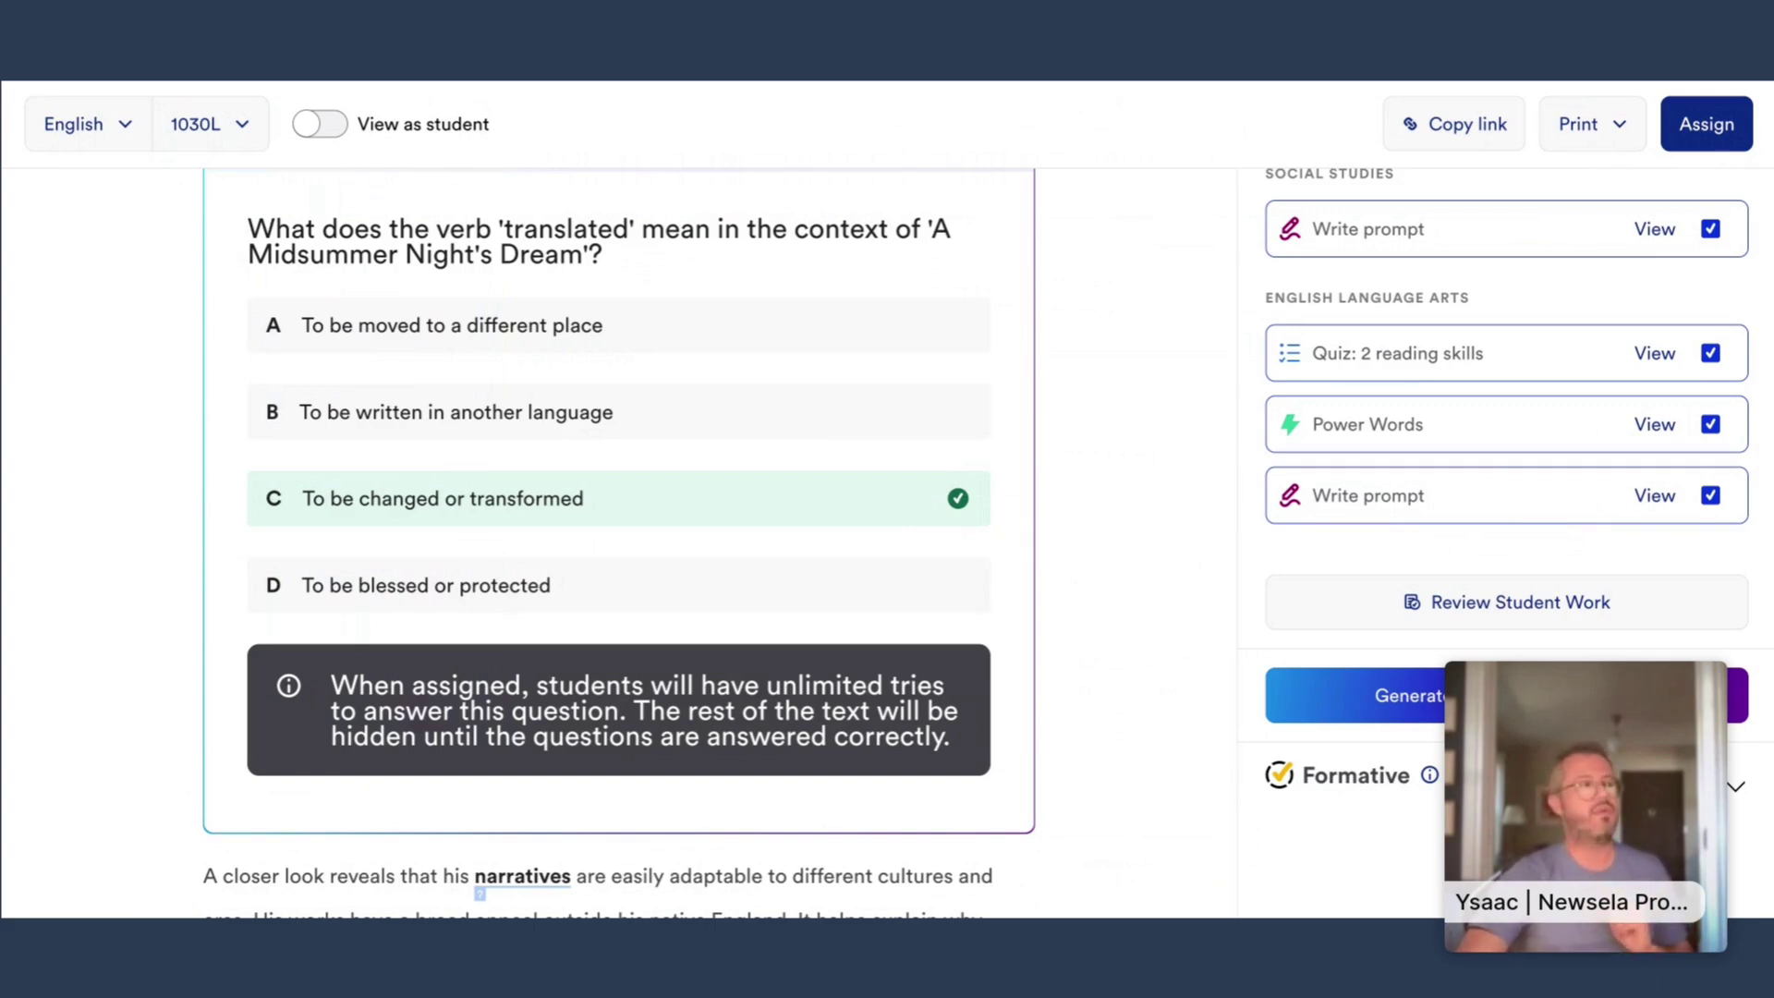
# - Turn on paragraph-by-paragraph translation for the Shakespeare article
pyautogui.scroll(3, 619, 545)
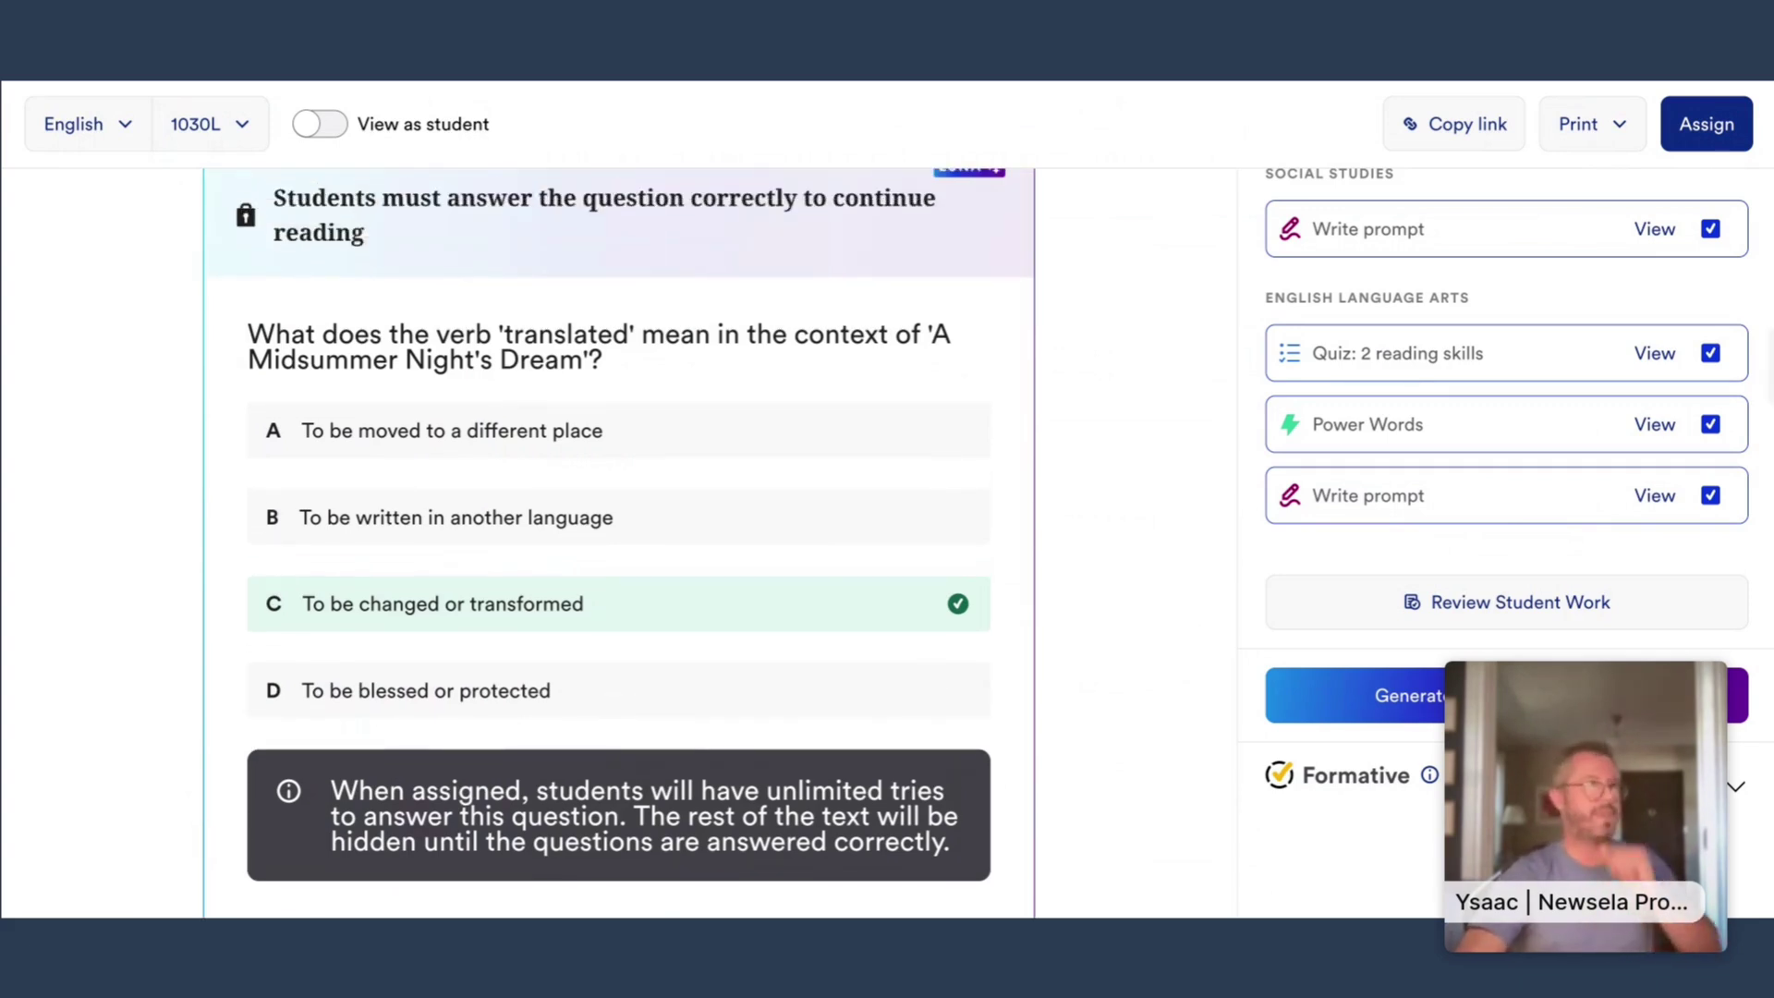
pyautogui.scroll(2, 619, 545)
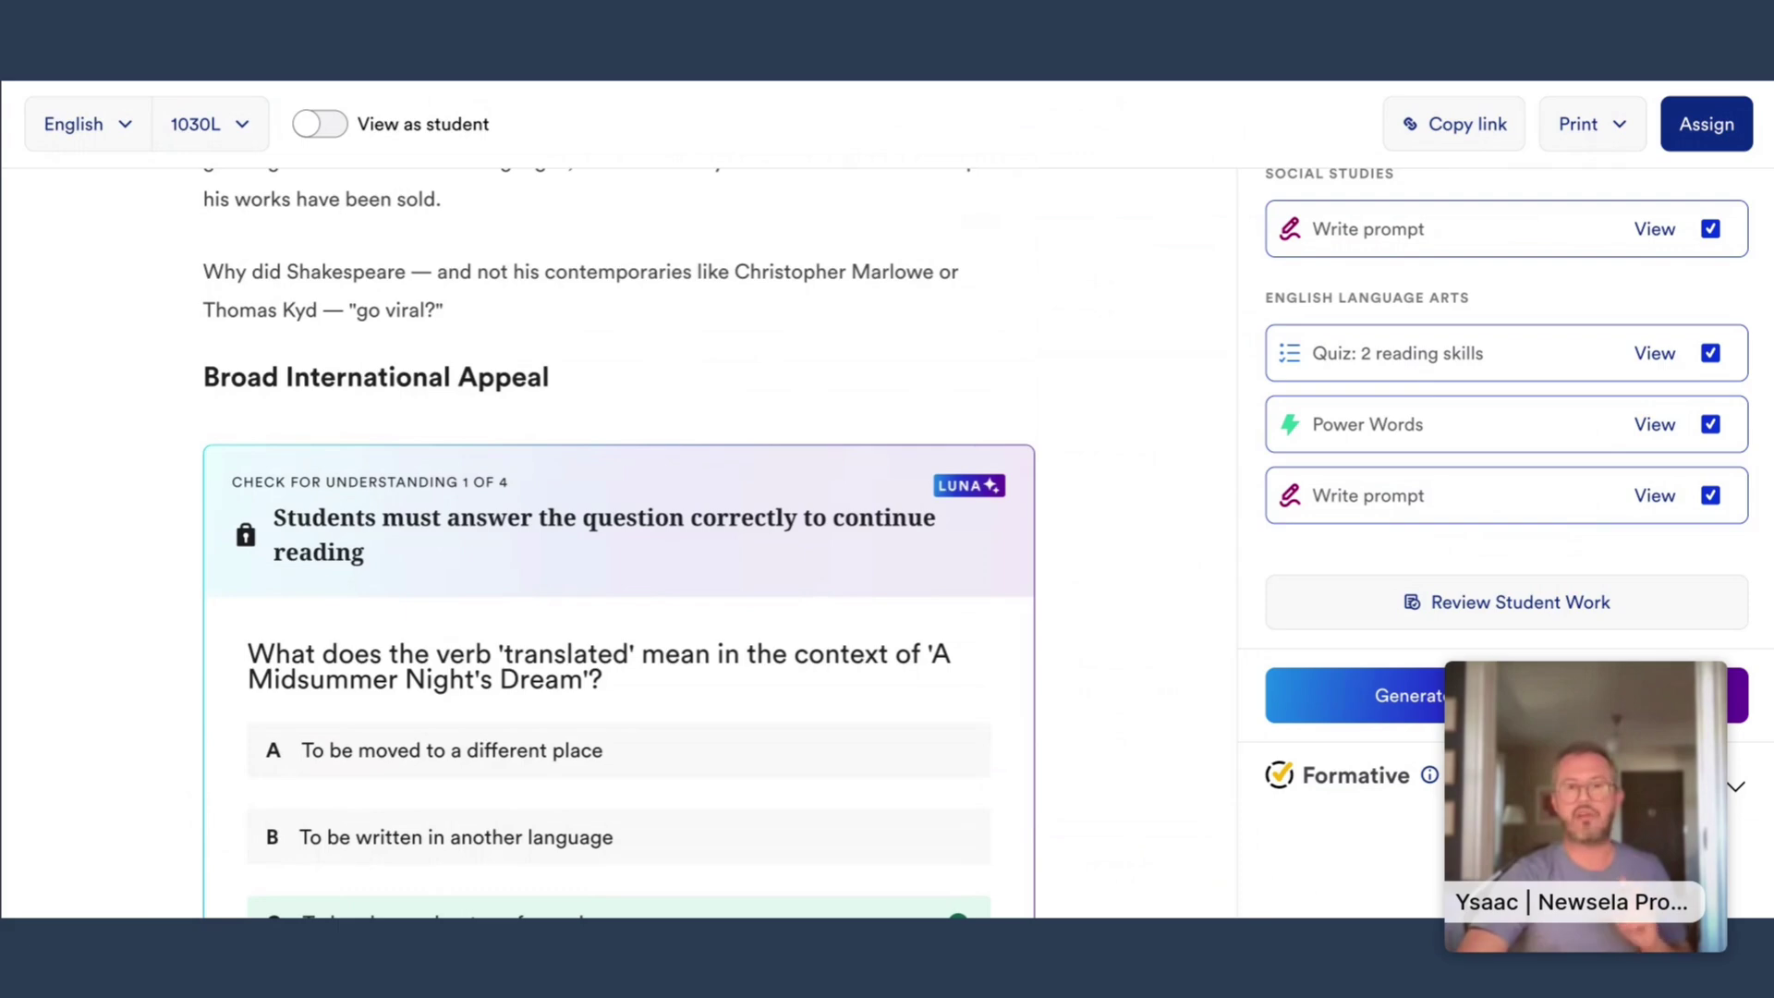
pyautogui.scroll(5, 619, 545)
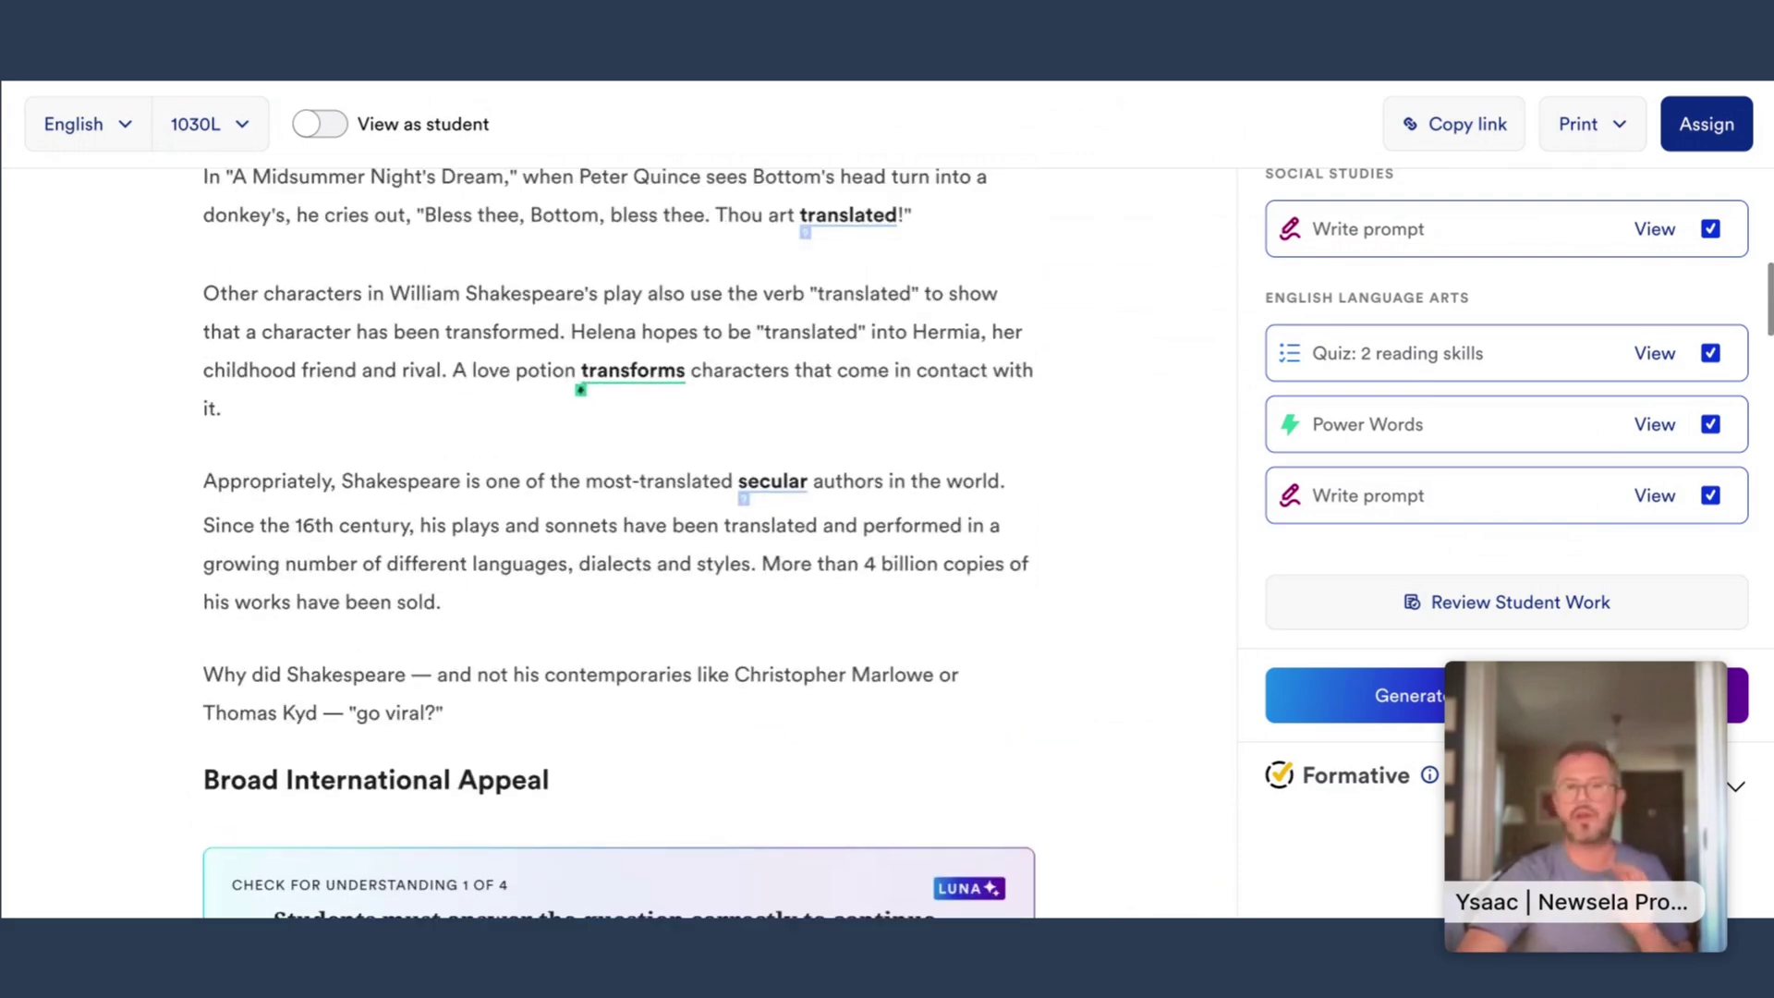
pyautogui.scroll(6, 619, 545)
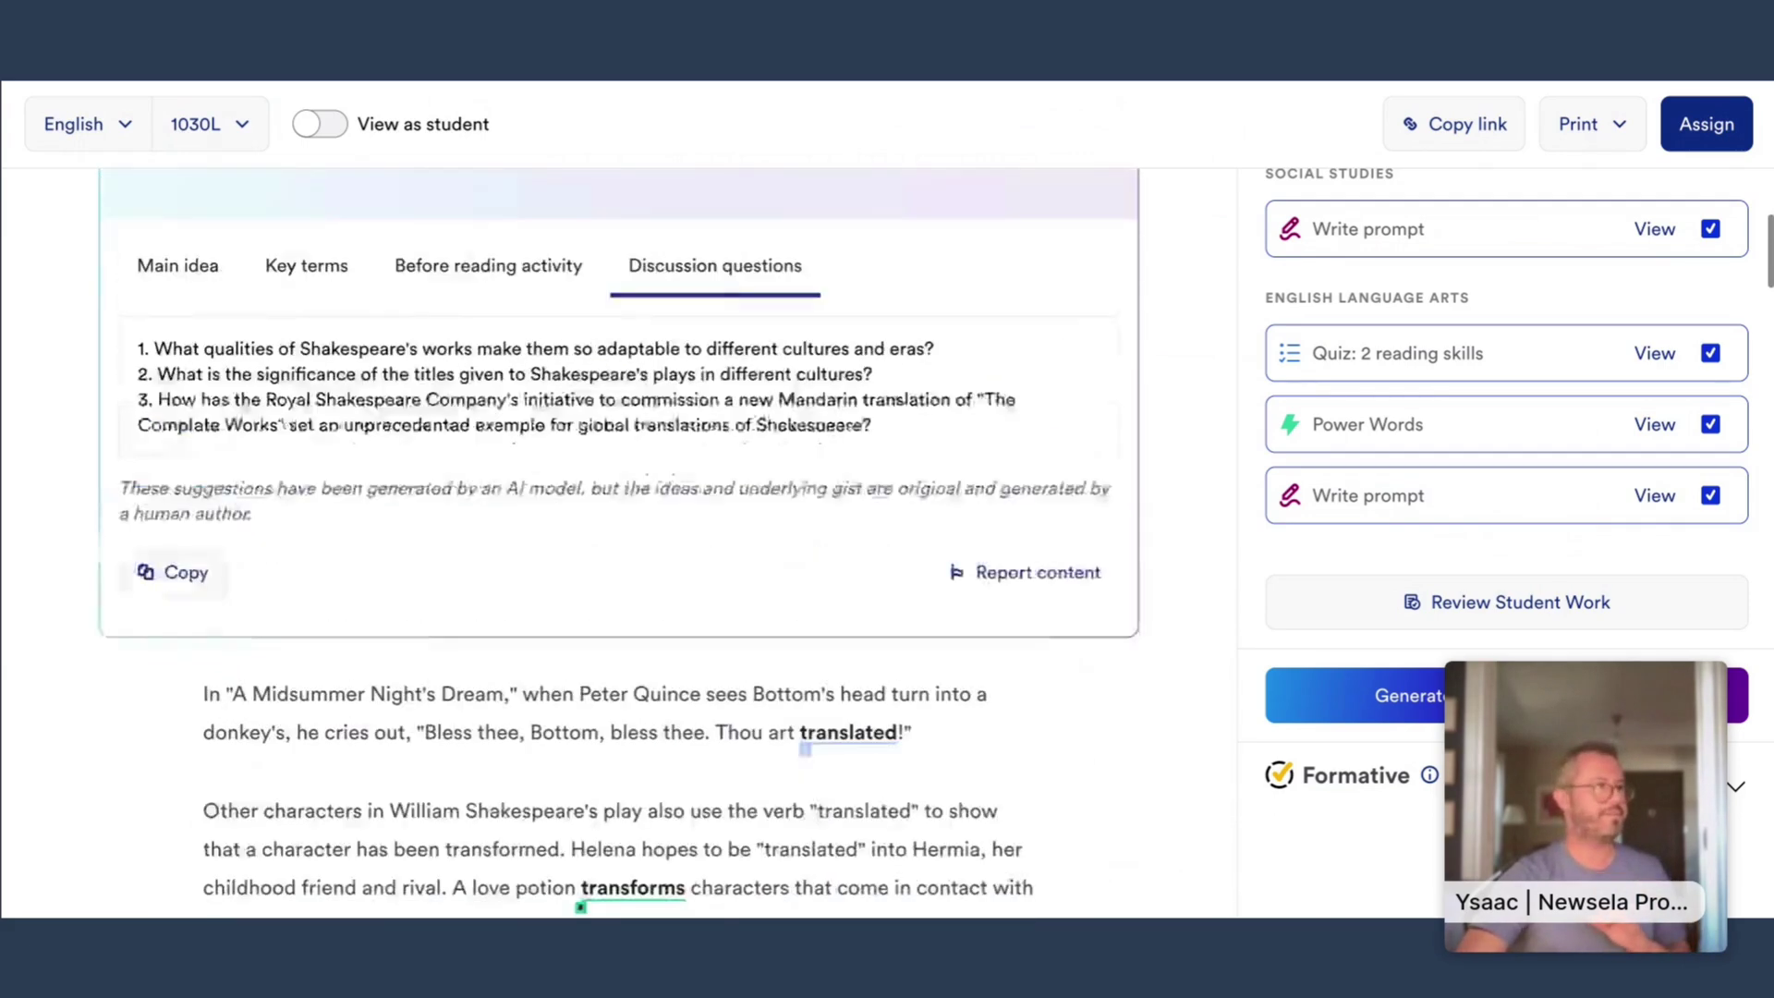
pyautogui.scroll(2, 619, 545)
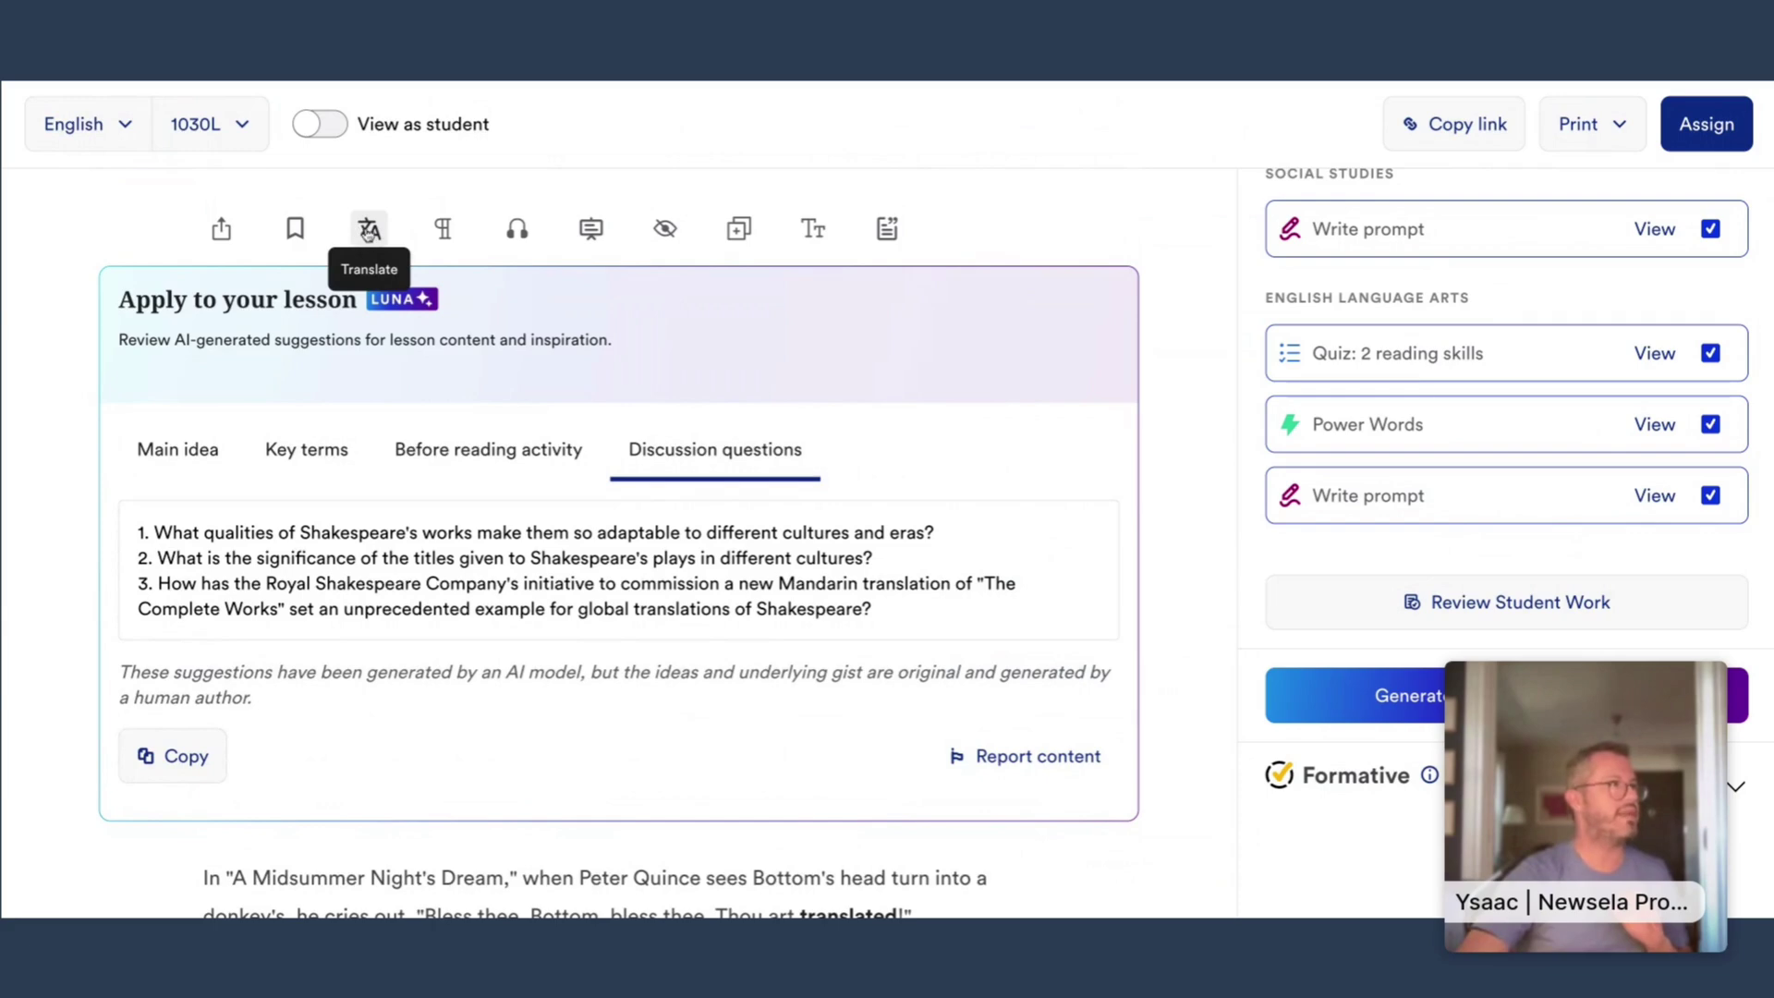
pyautogui.click(368, 229)
pyautogui.scroll(-4, 825, 371)
pyautogui.scroll(-2, 825, 371)
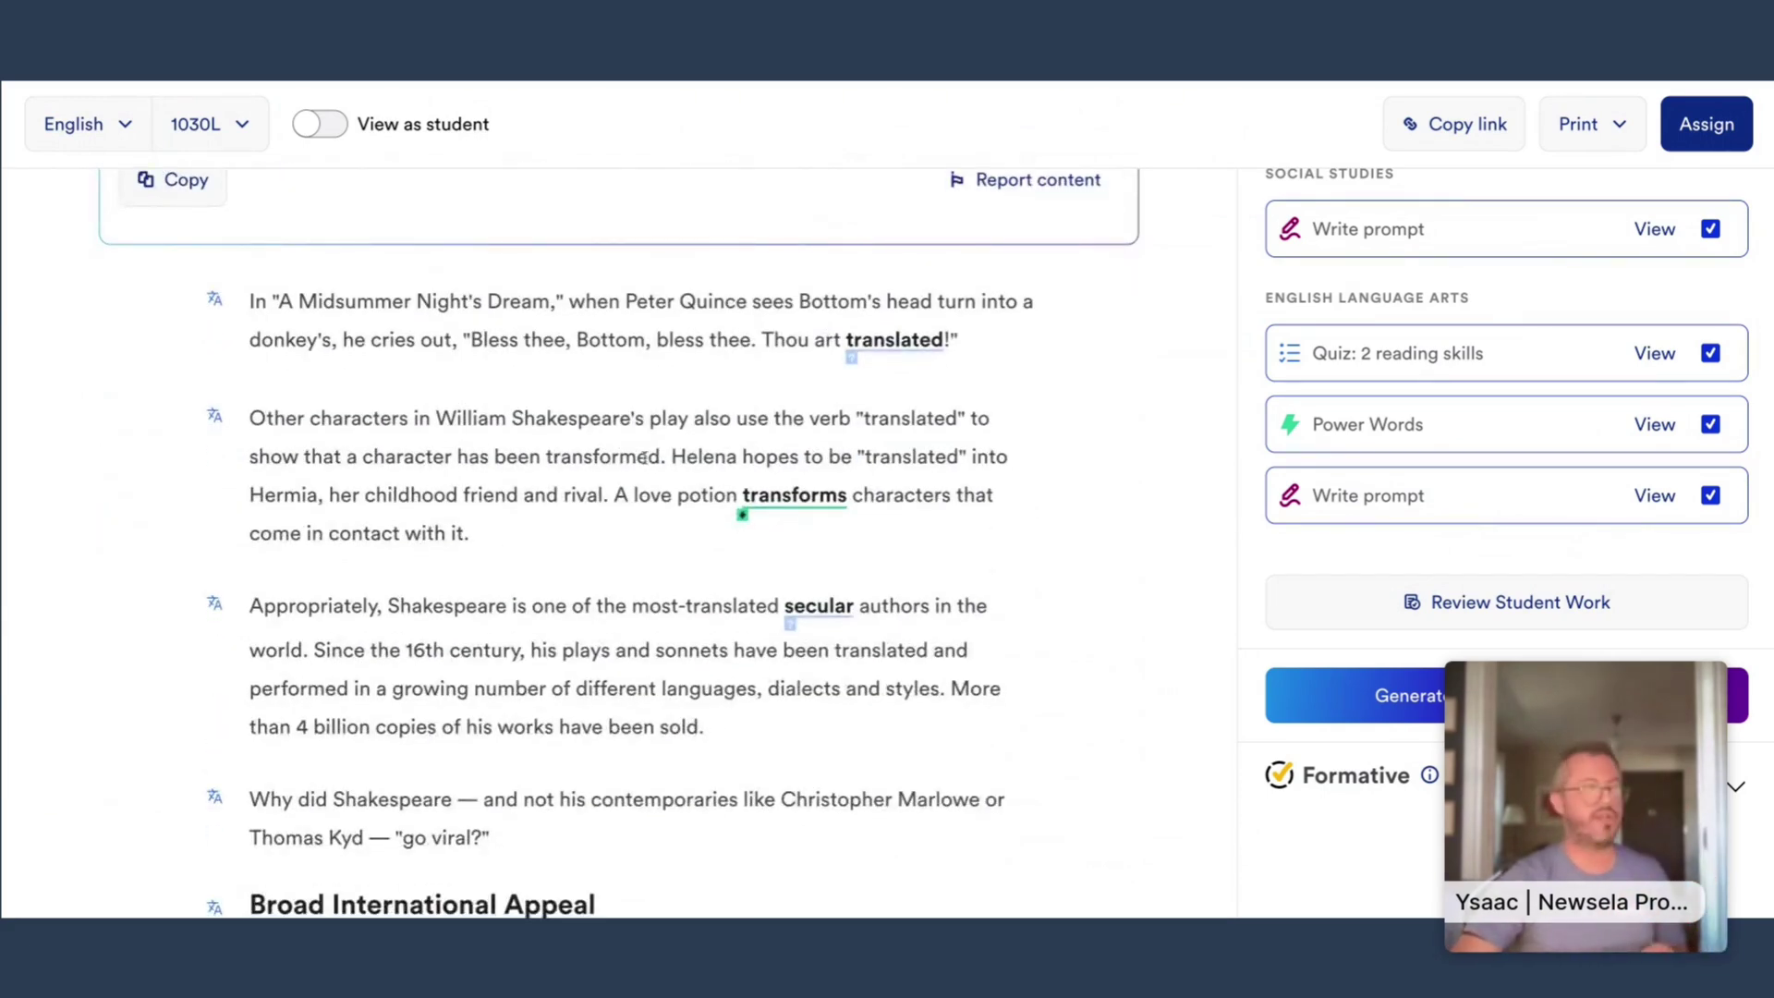
# - Show the AI translation of the article's second paragraph and look through the available target languages, keeping German
pyautogui.click(215, 418)
pyautogui.scroll(-2, 558, 503)
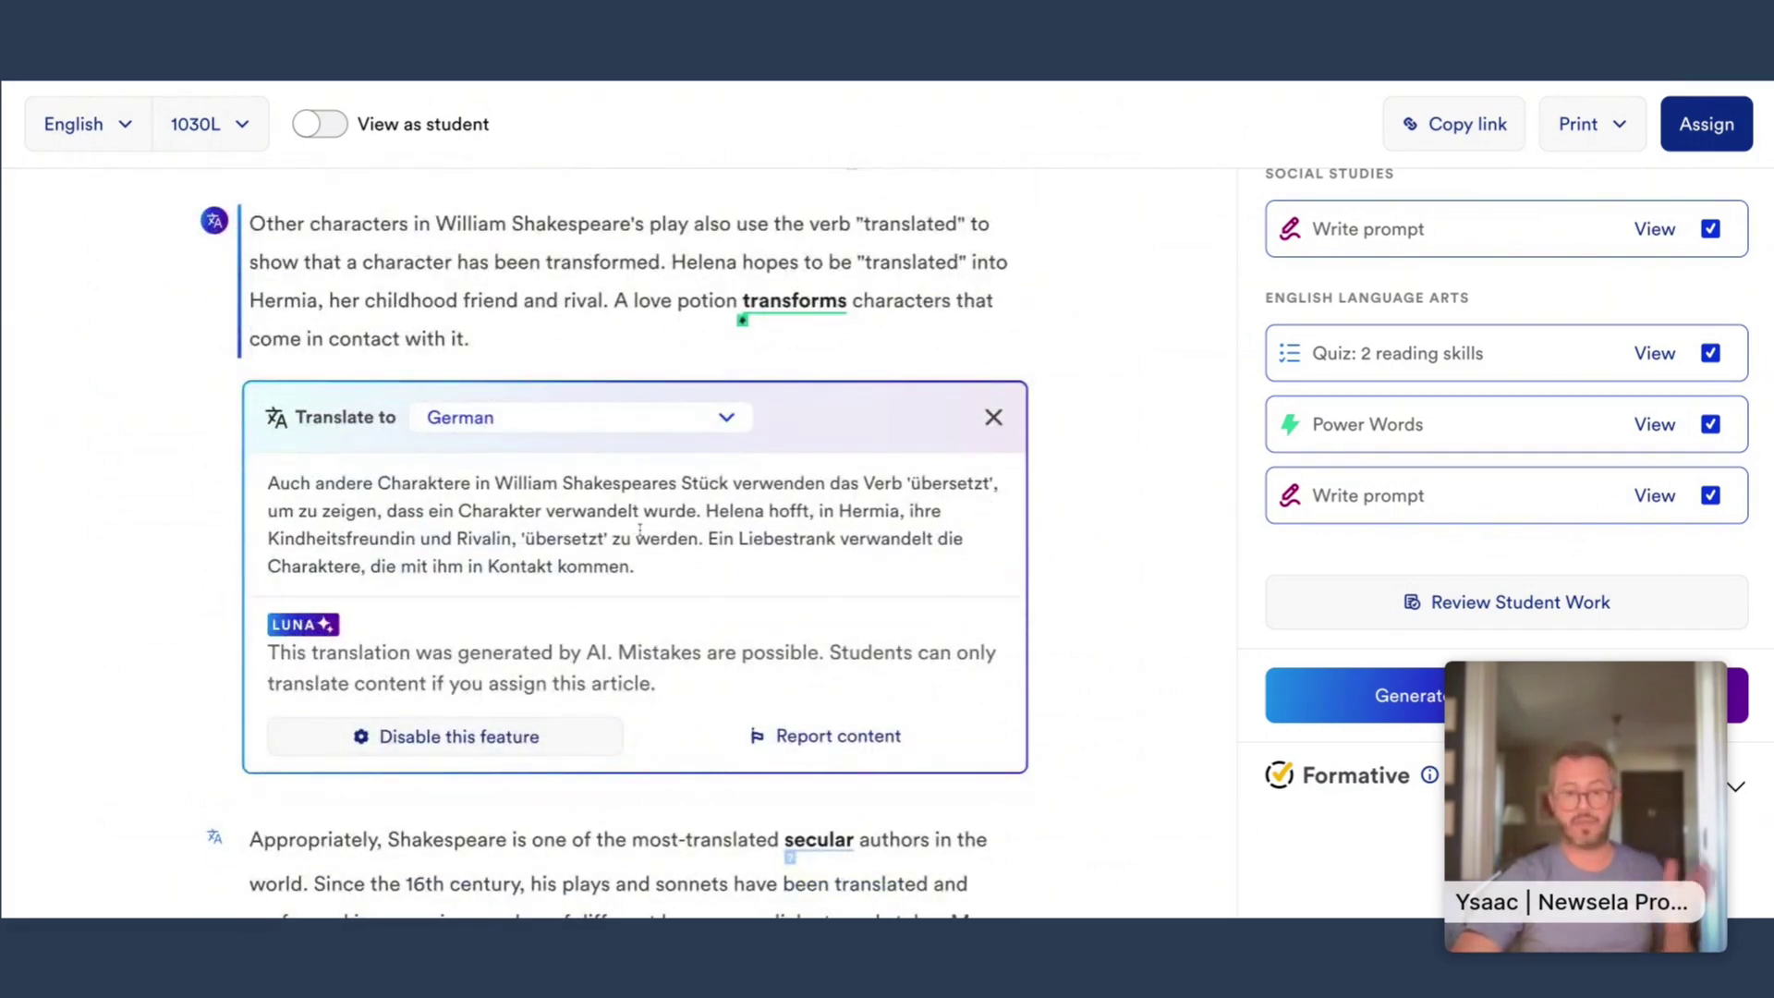
pyautogui.click(727, 424)
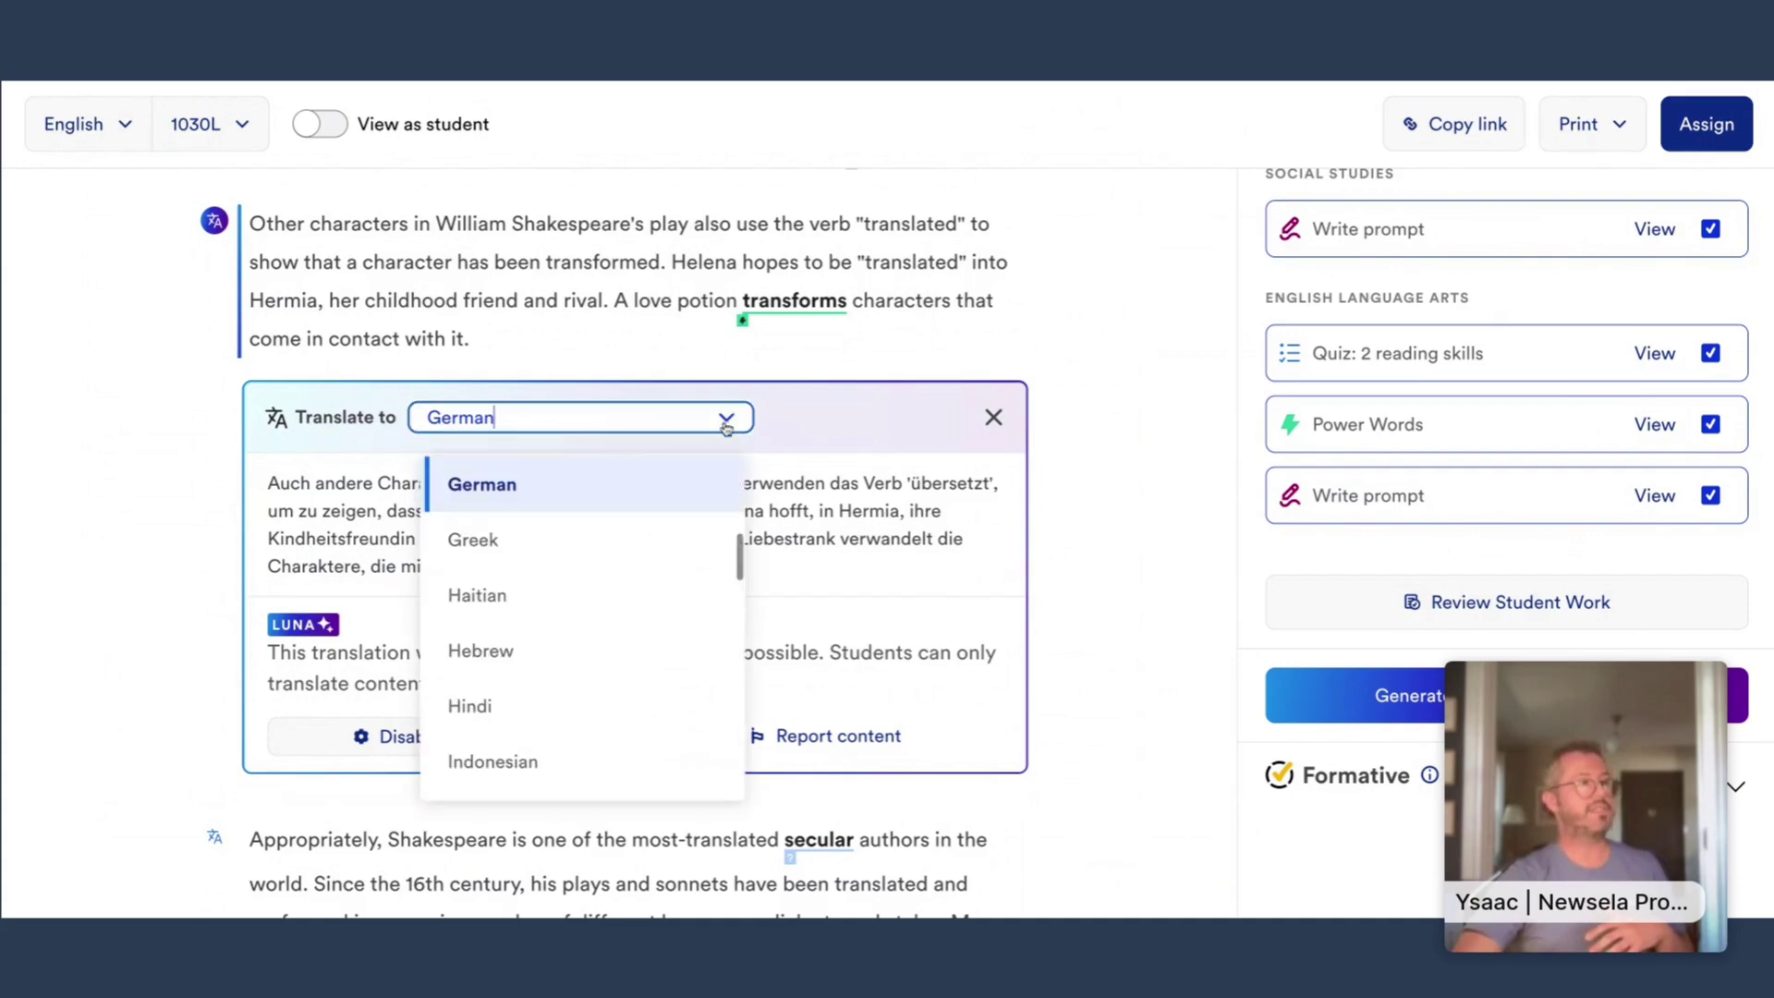
pyautogui.scroll(1, 624, 640)
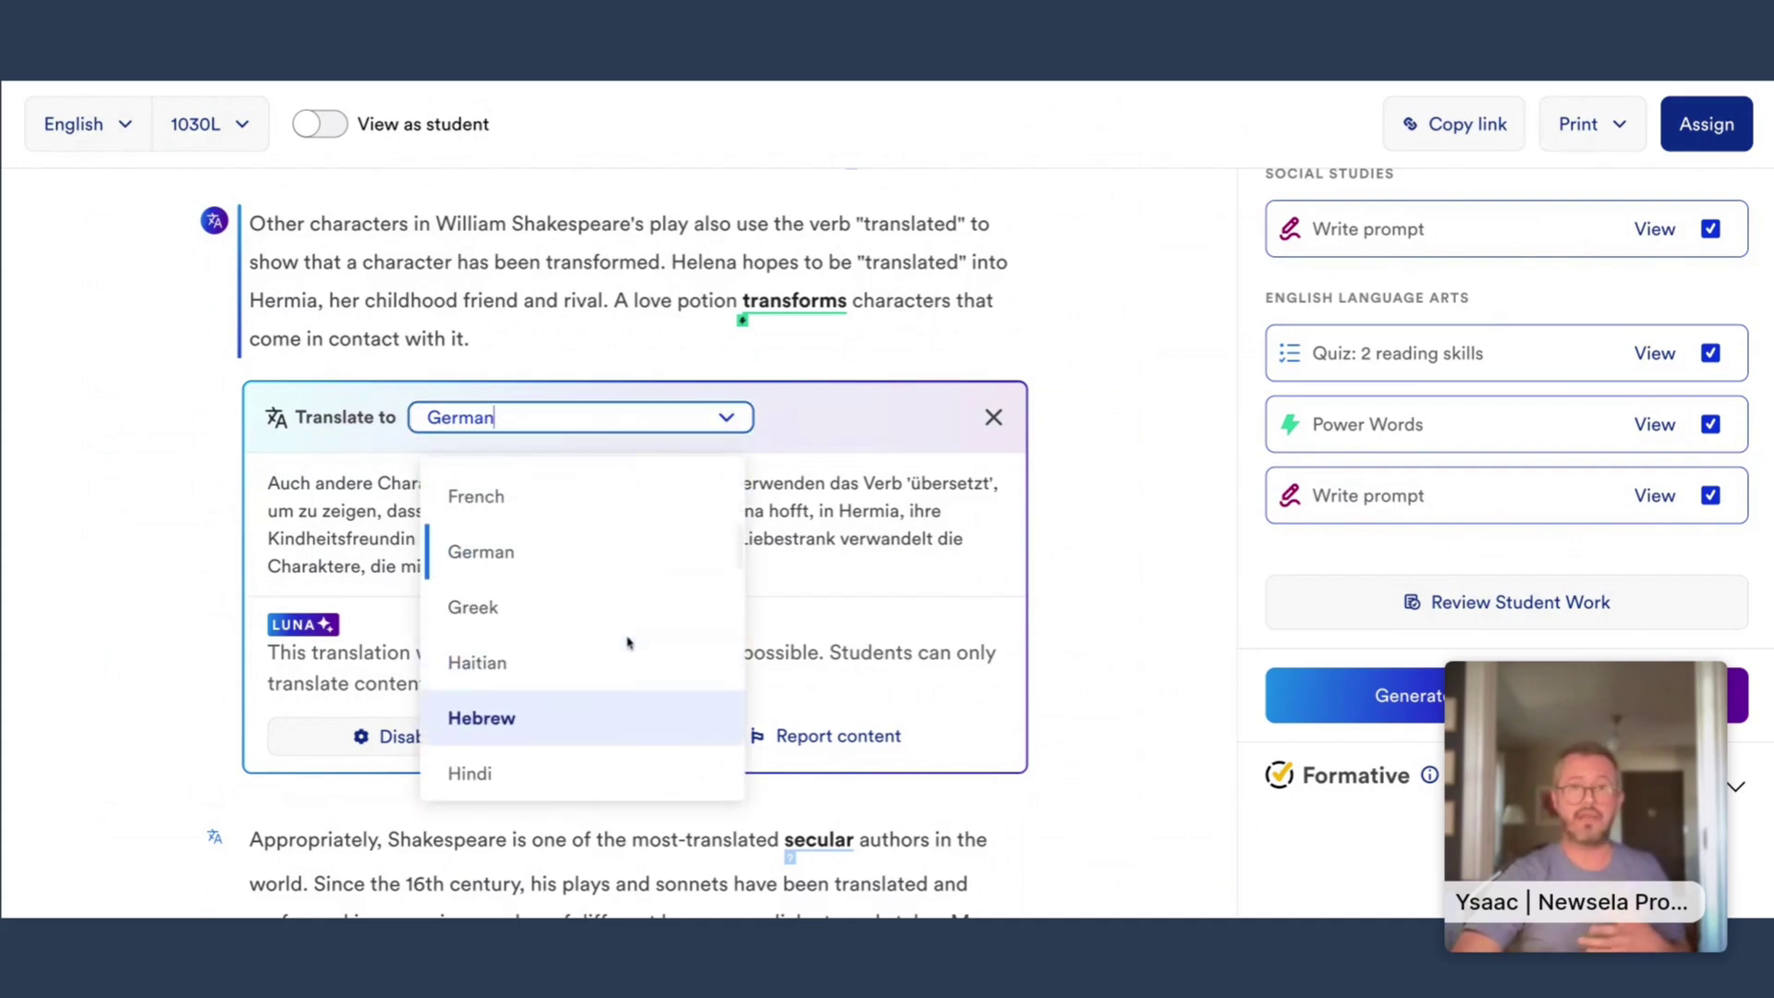
pyautogui.click(1151, 616)
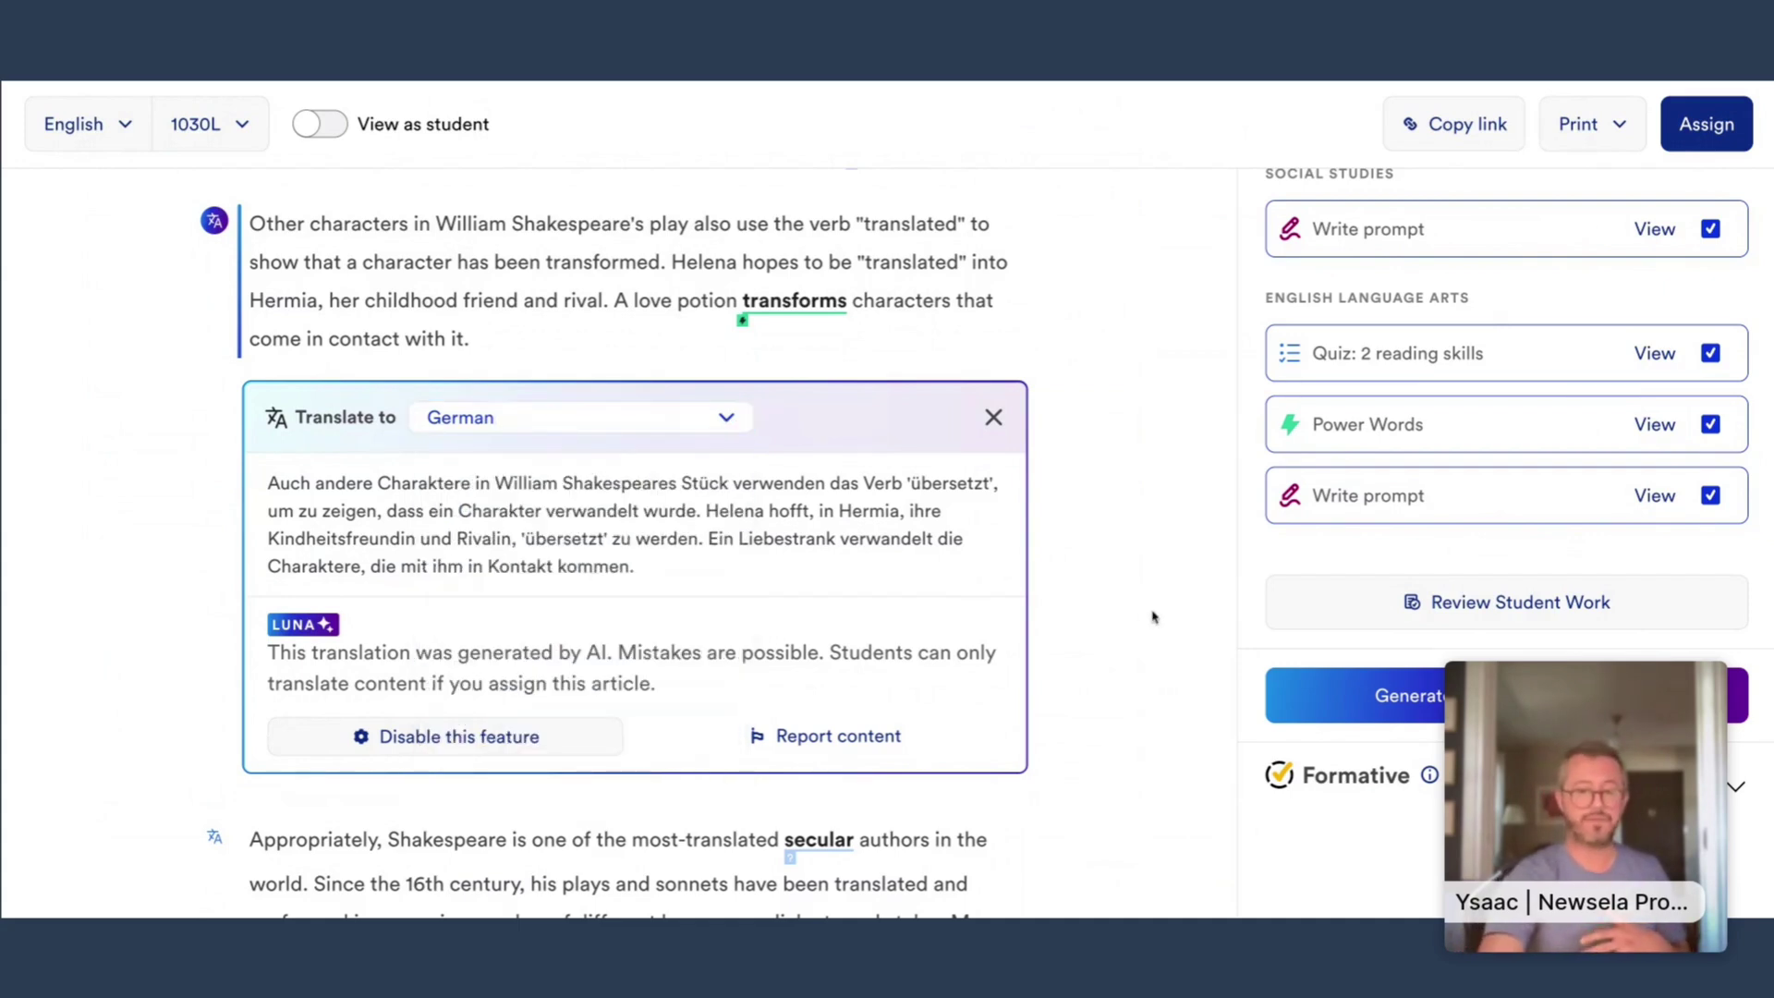
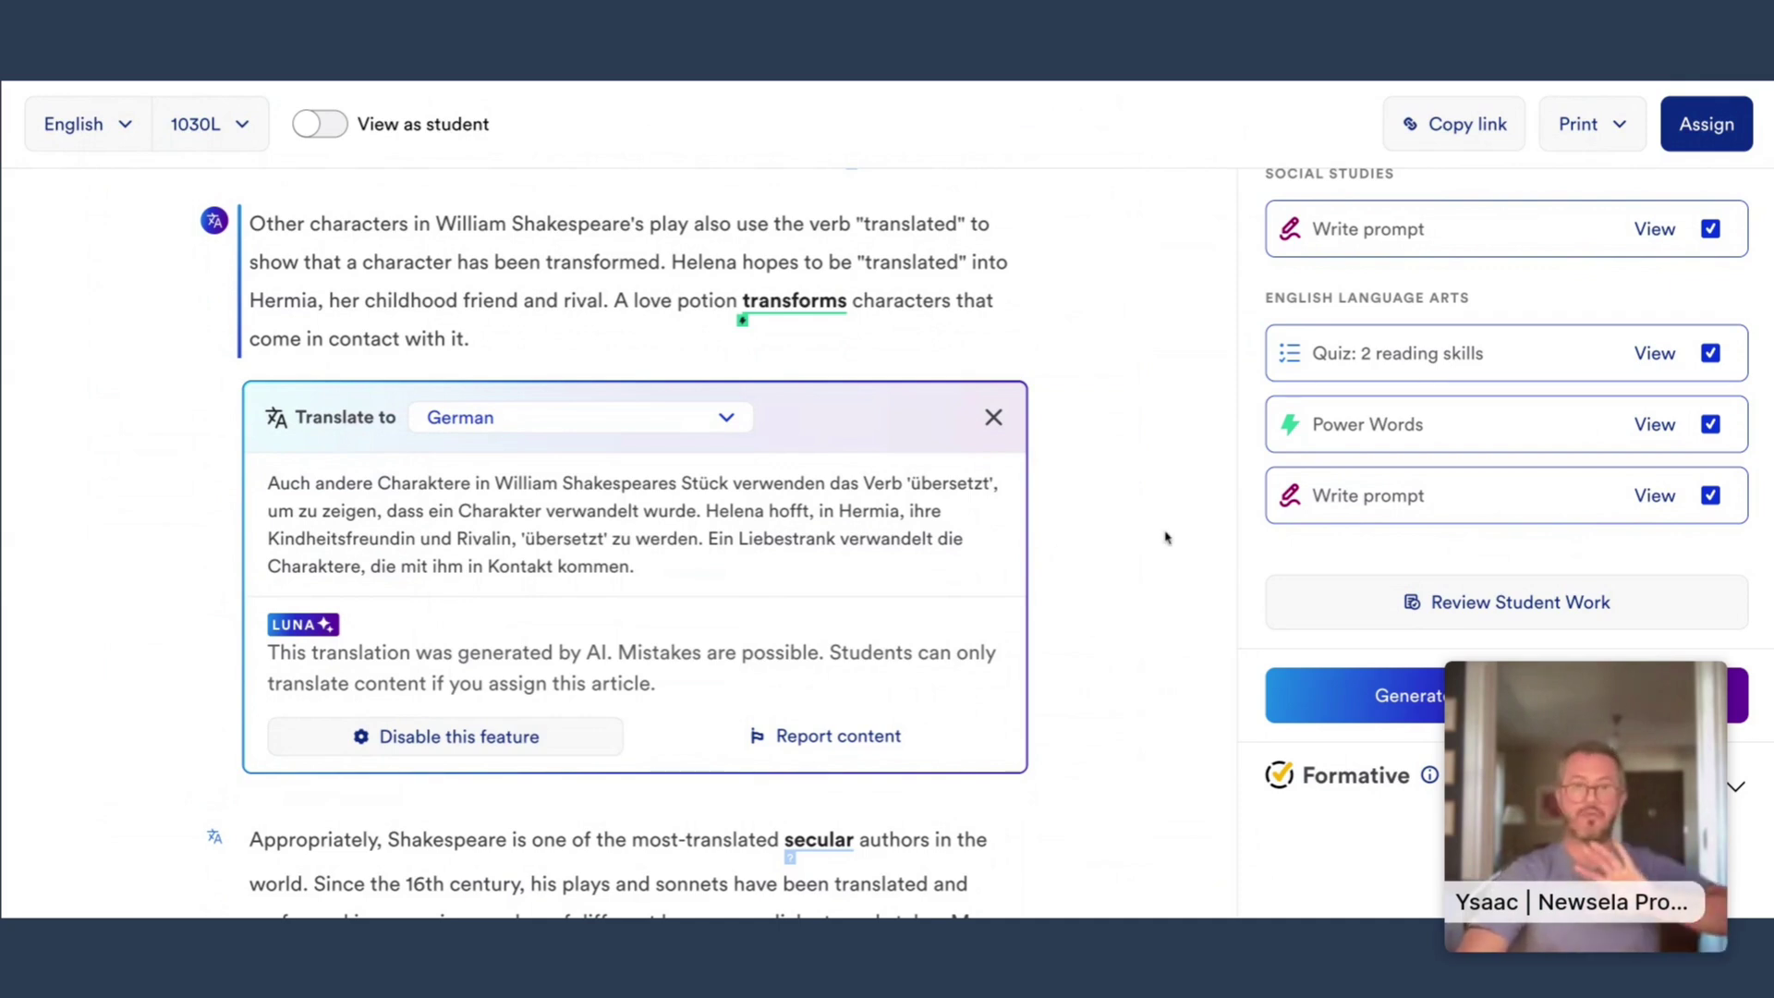
# - Remove Guided Highlighting and Checks for Understanding from the assignment's activities
pyautogui.scroll(3, 1165, 537)
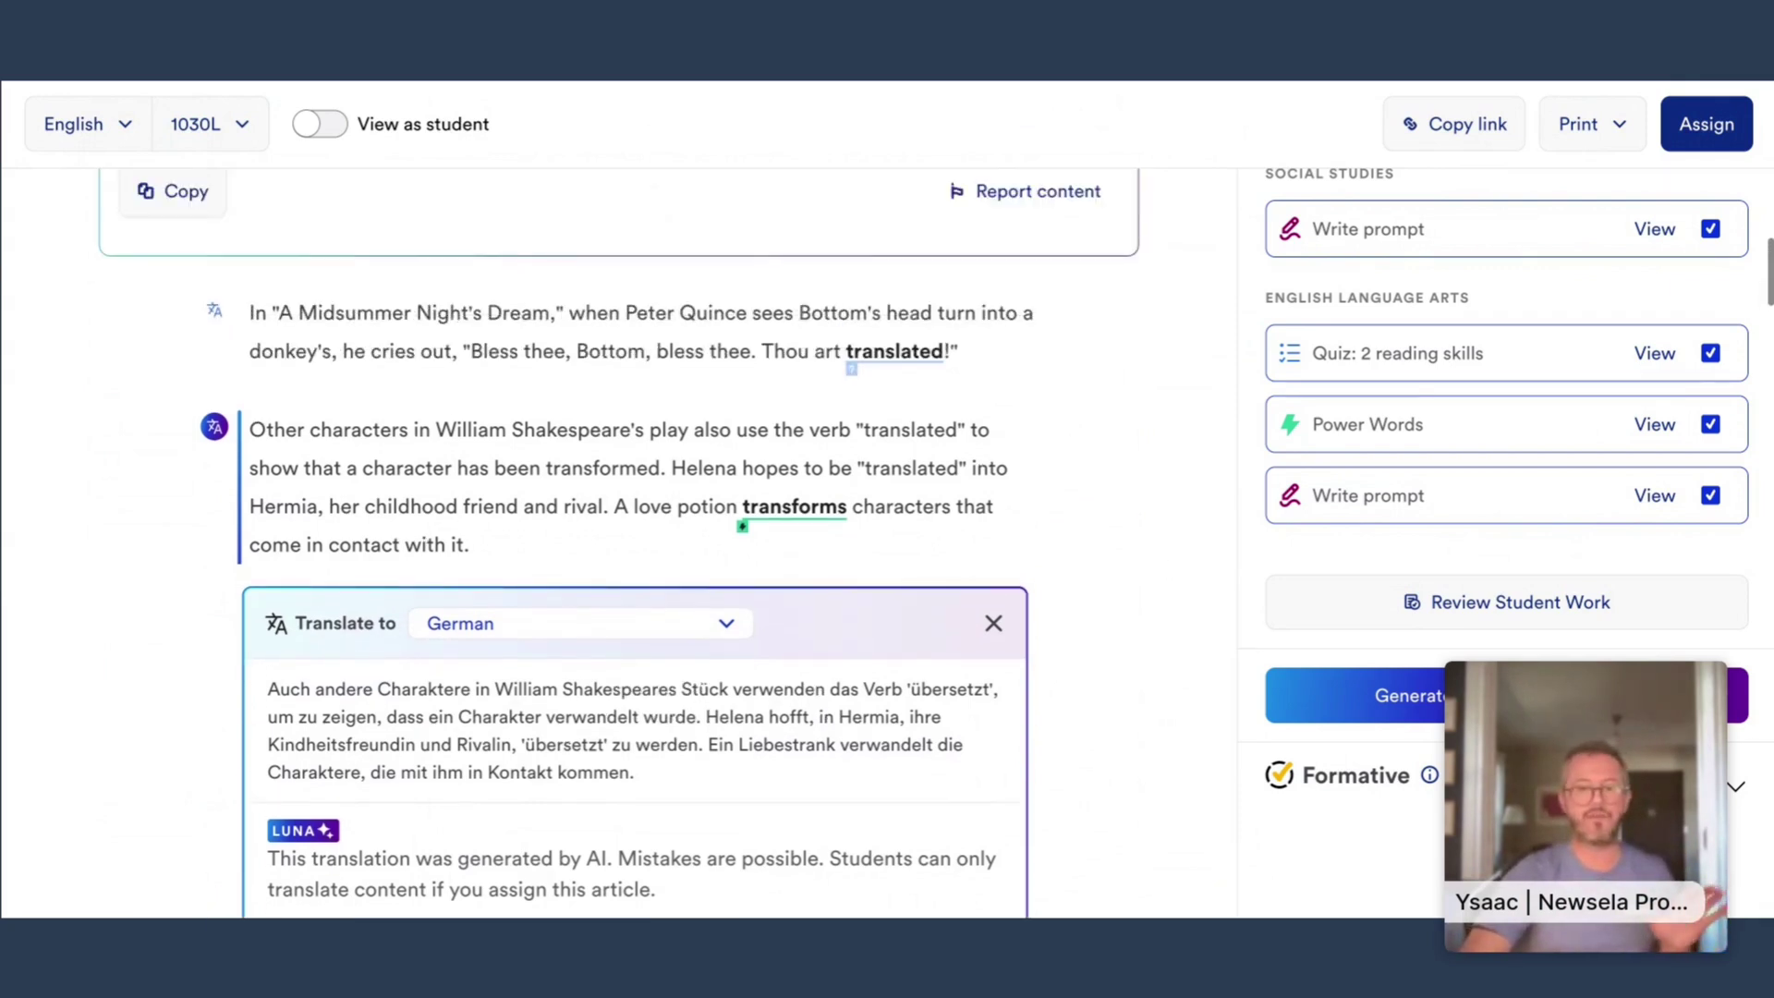
pyautogui.scroll(4, 1194, 541)
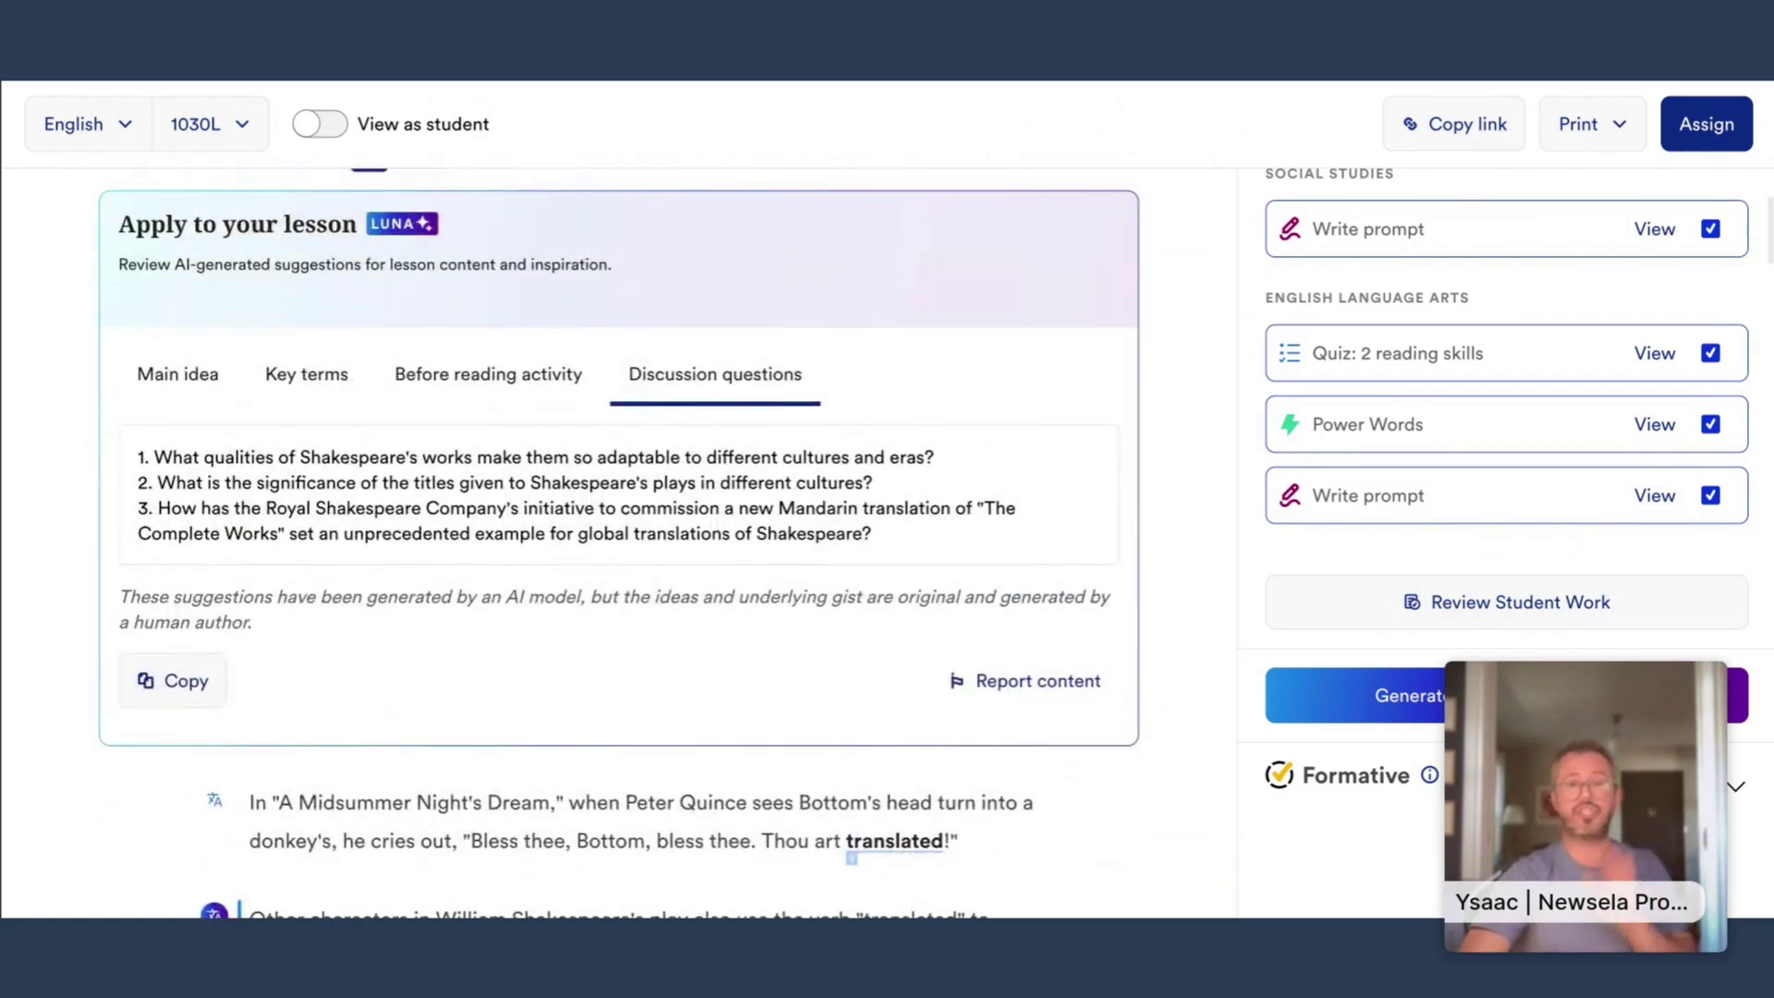
pyautogui.scroll(1, 1514, 520)
pyautogui.scroll(5, 1514, 521)
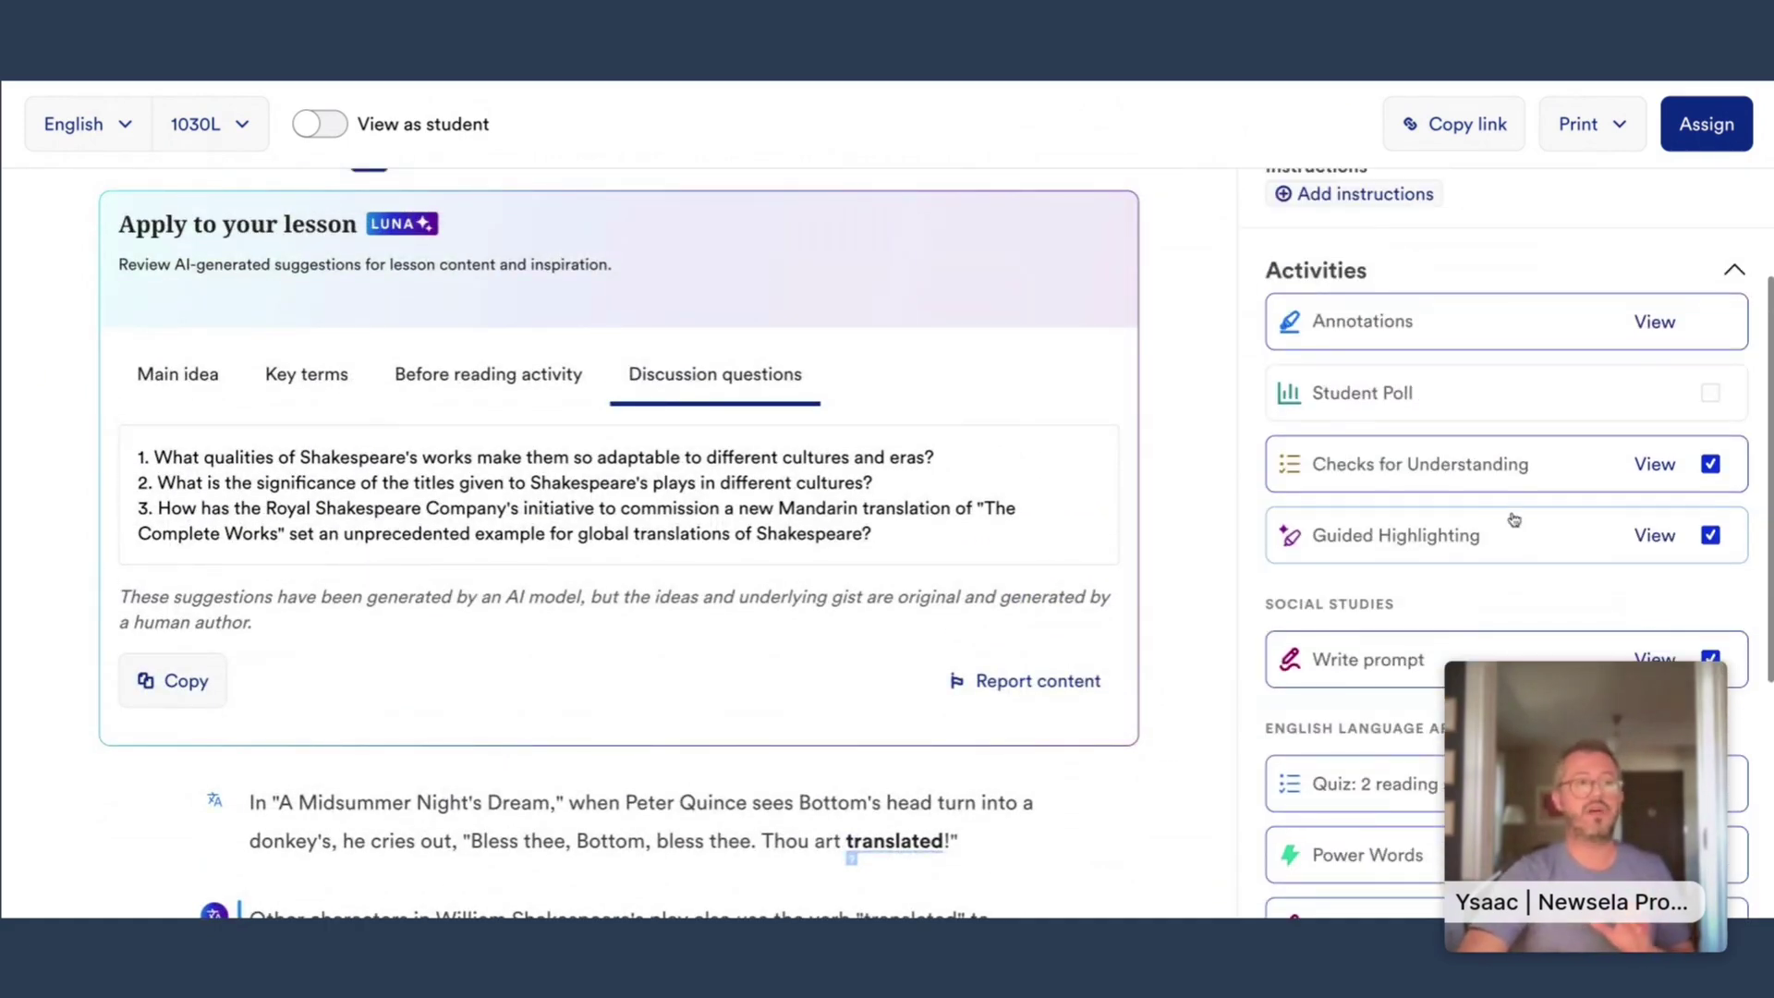
pyautogui.scroll(1, 1485, 546)
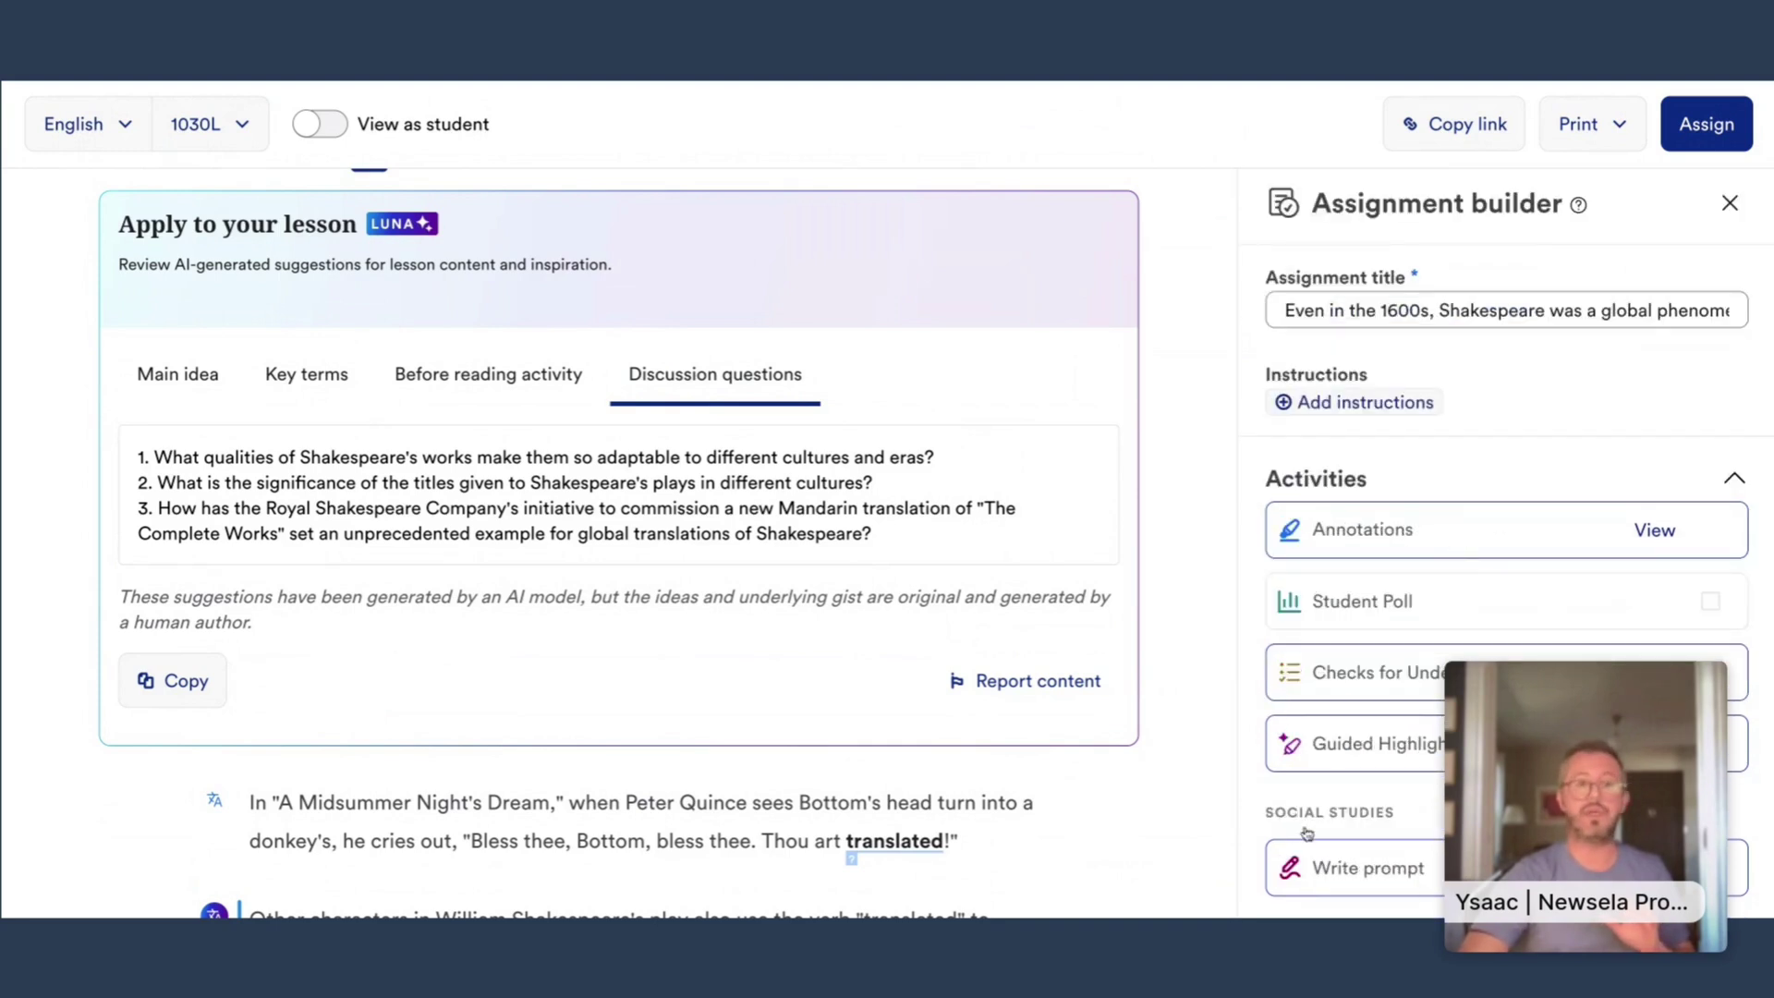
pyautogui.scroll(-2, 1709, 601)
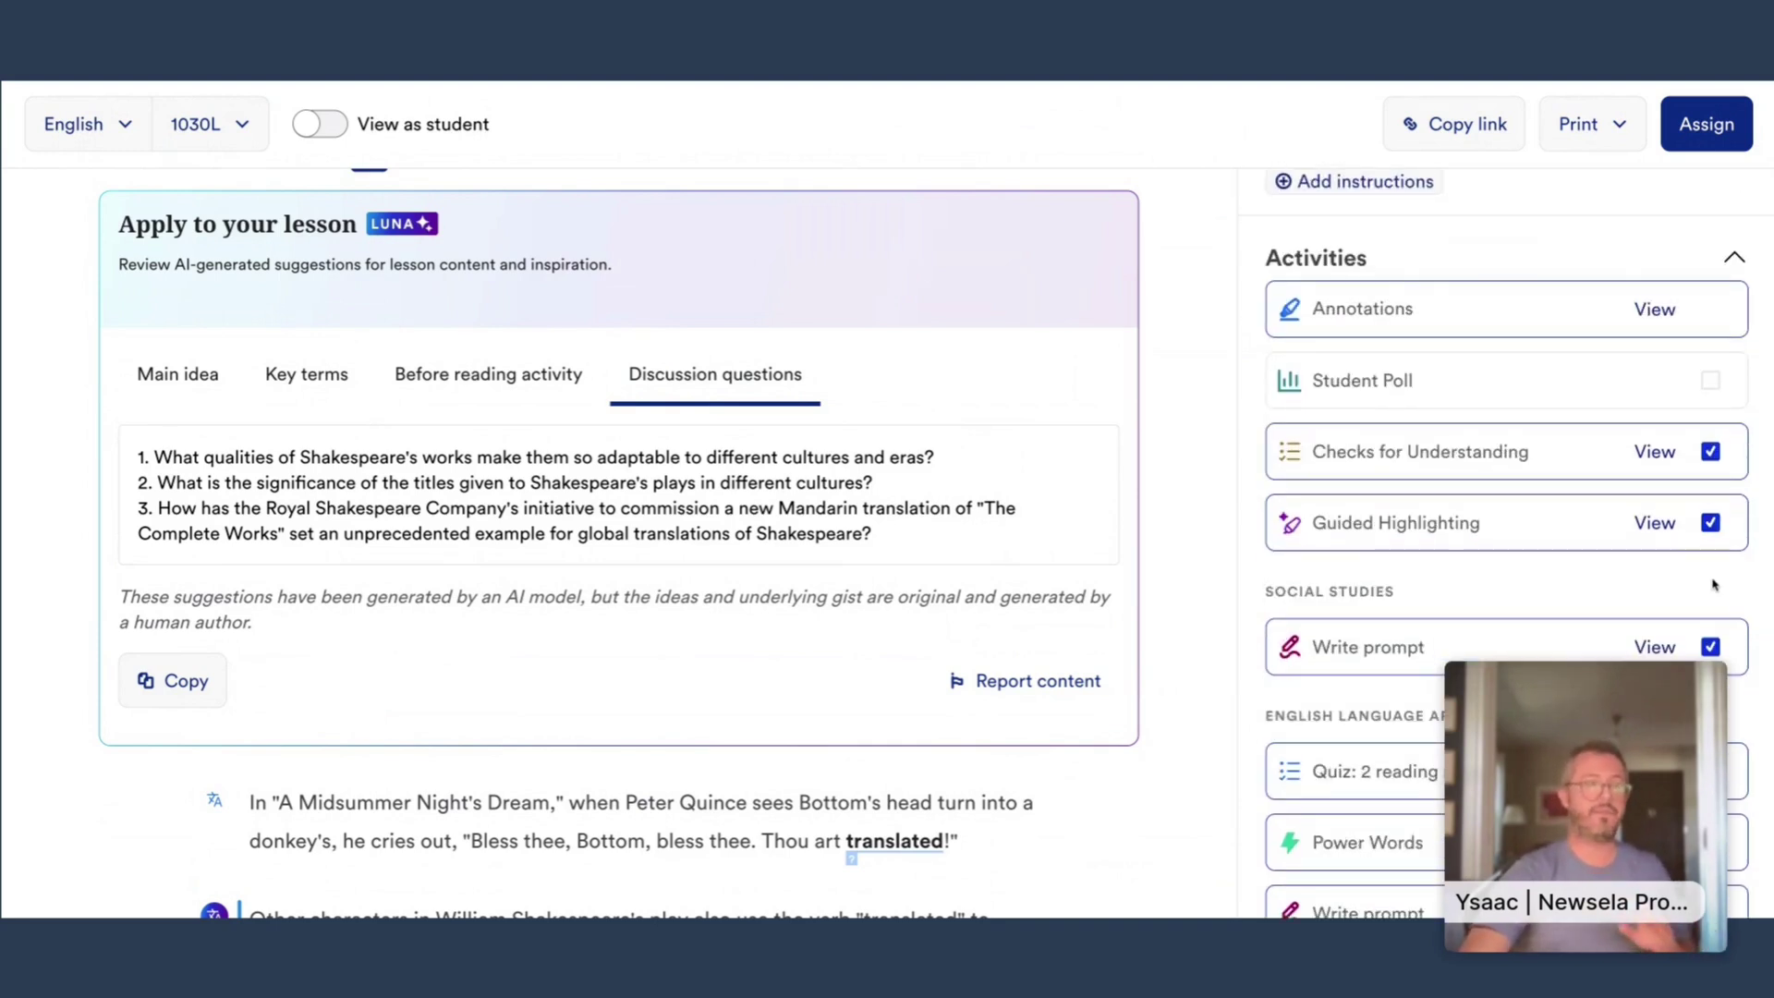
pyautogui.click(1710, 524)
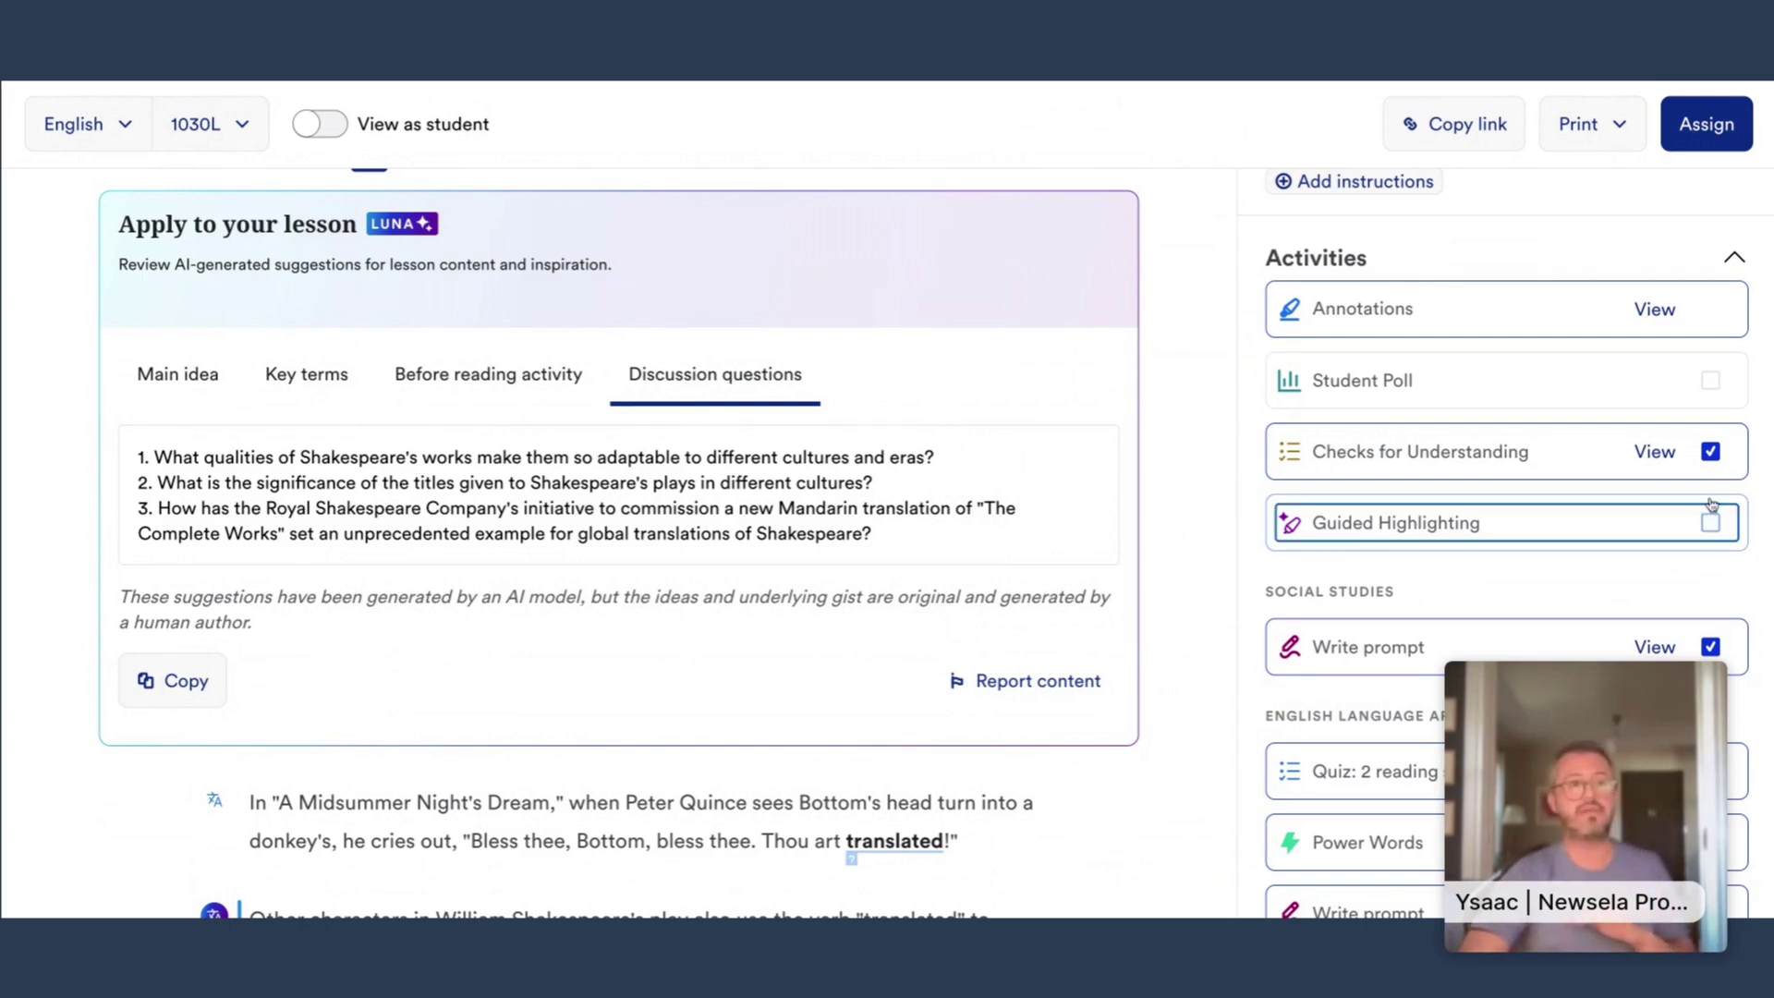
pyautogui.click(1710, 453)
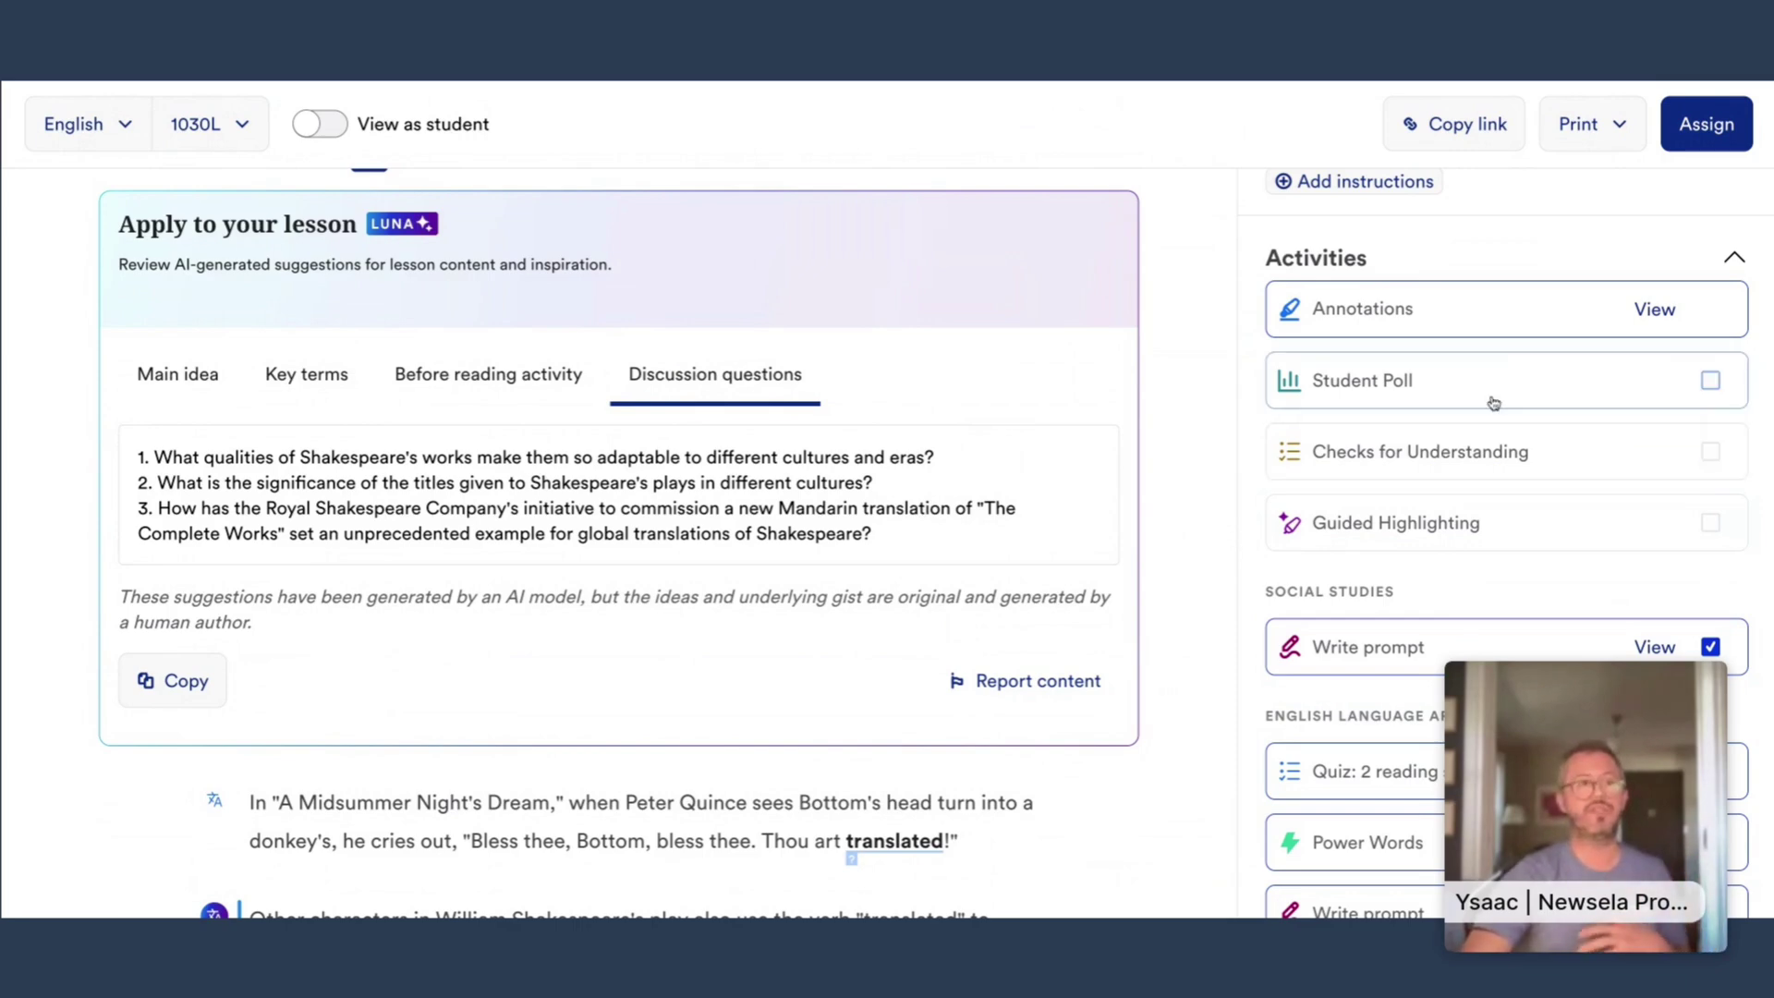
# - Open the assignment creation settings, review the student and AI support options, and close them without creating the assignment
pyautogui.click(1716, 134)
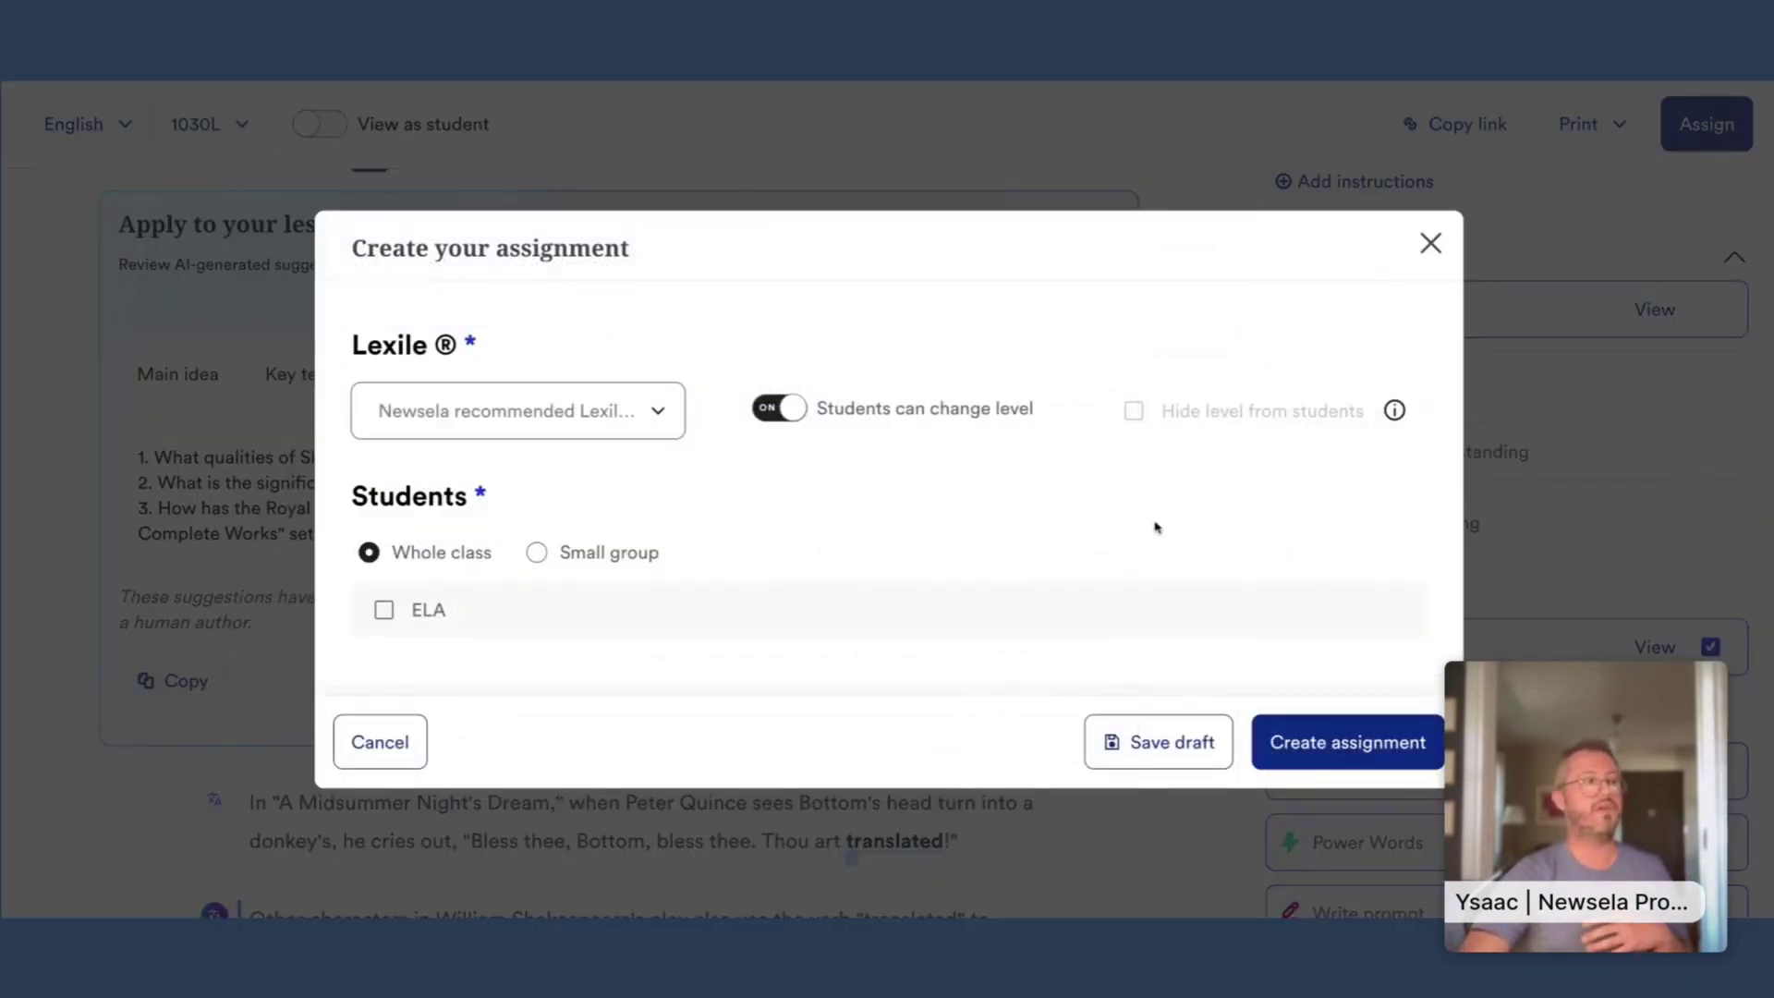
pyautogui.scroll(-5, 1166, 525)
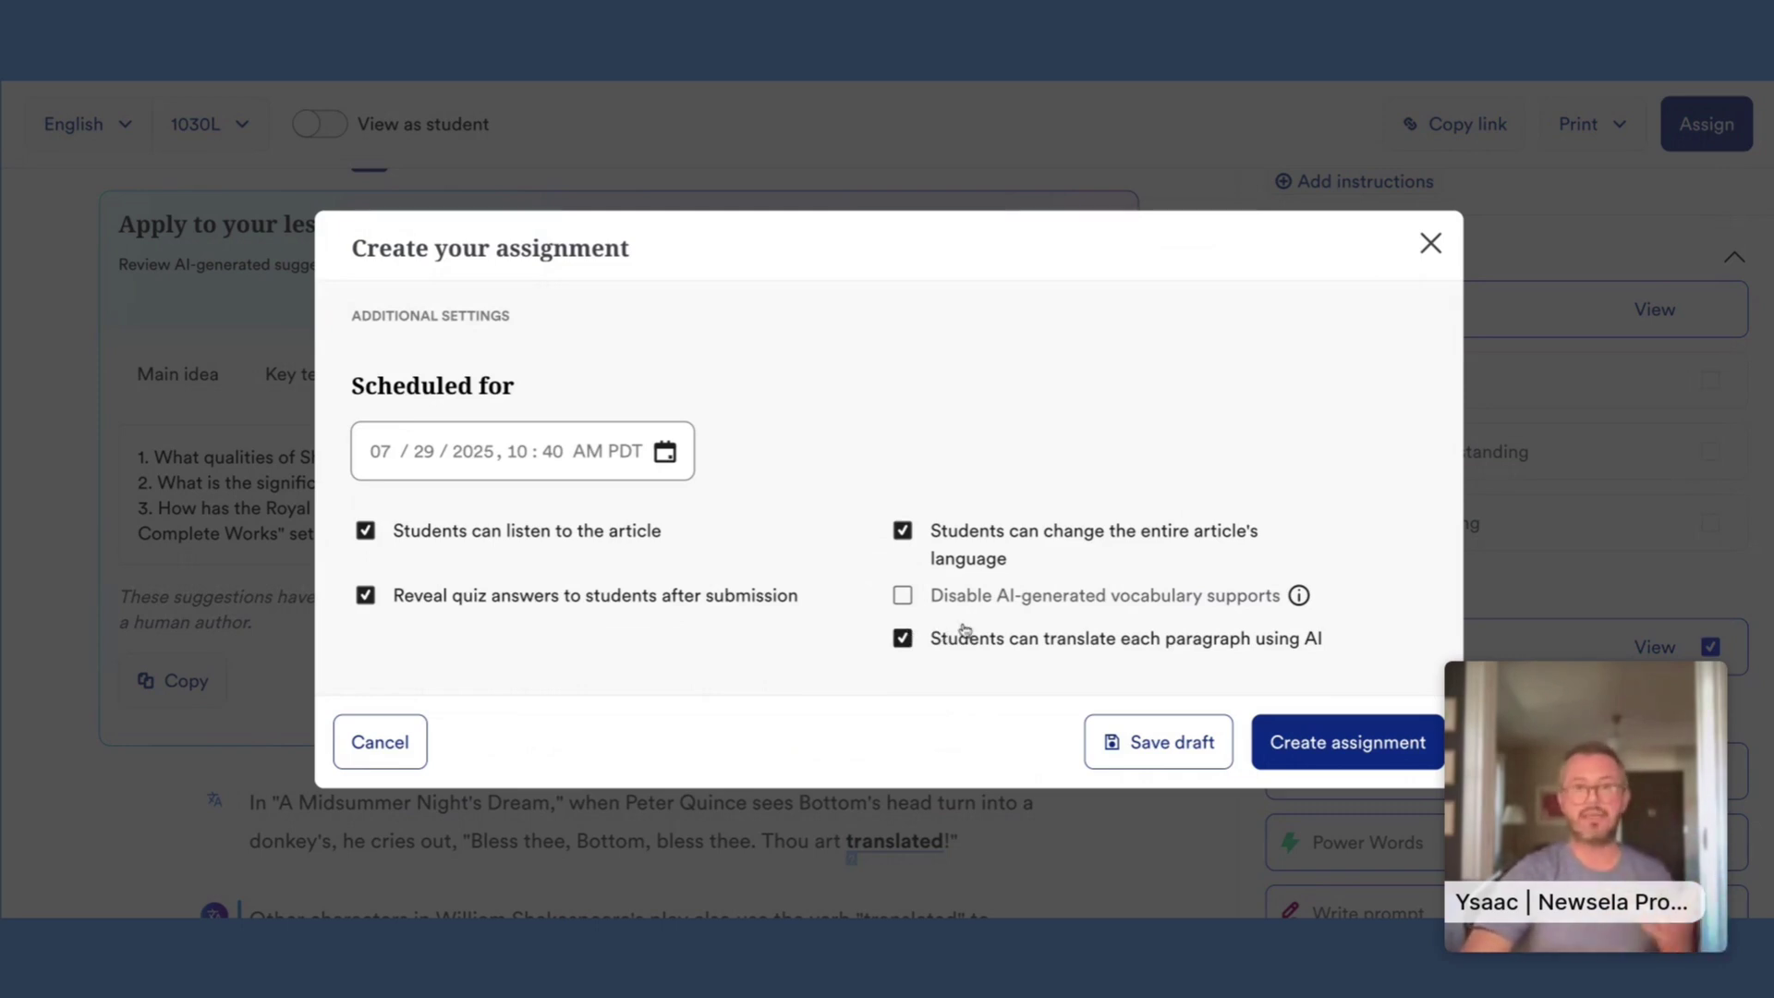
pyautogui.click(1429, 246)
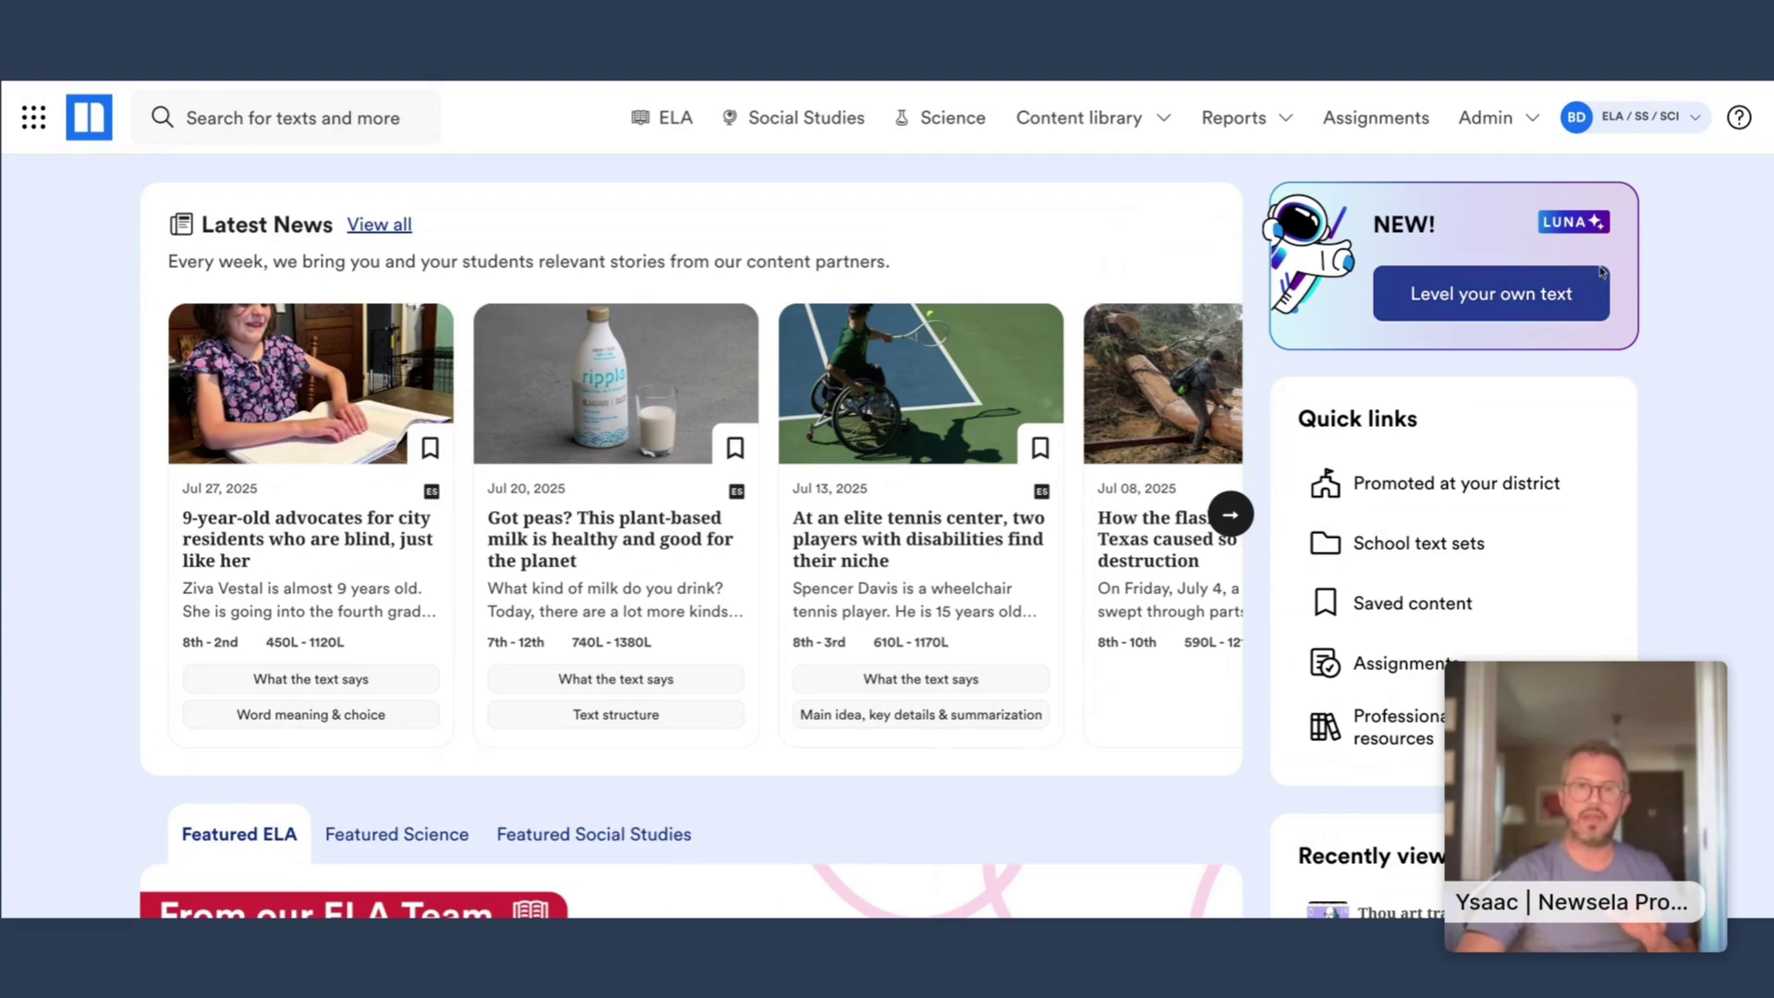
# - Open the Luna Text leveler and paste the three-paragraph review of London's new Romeo & Juliet as the source text
pyautogui.click(1520, 306)
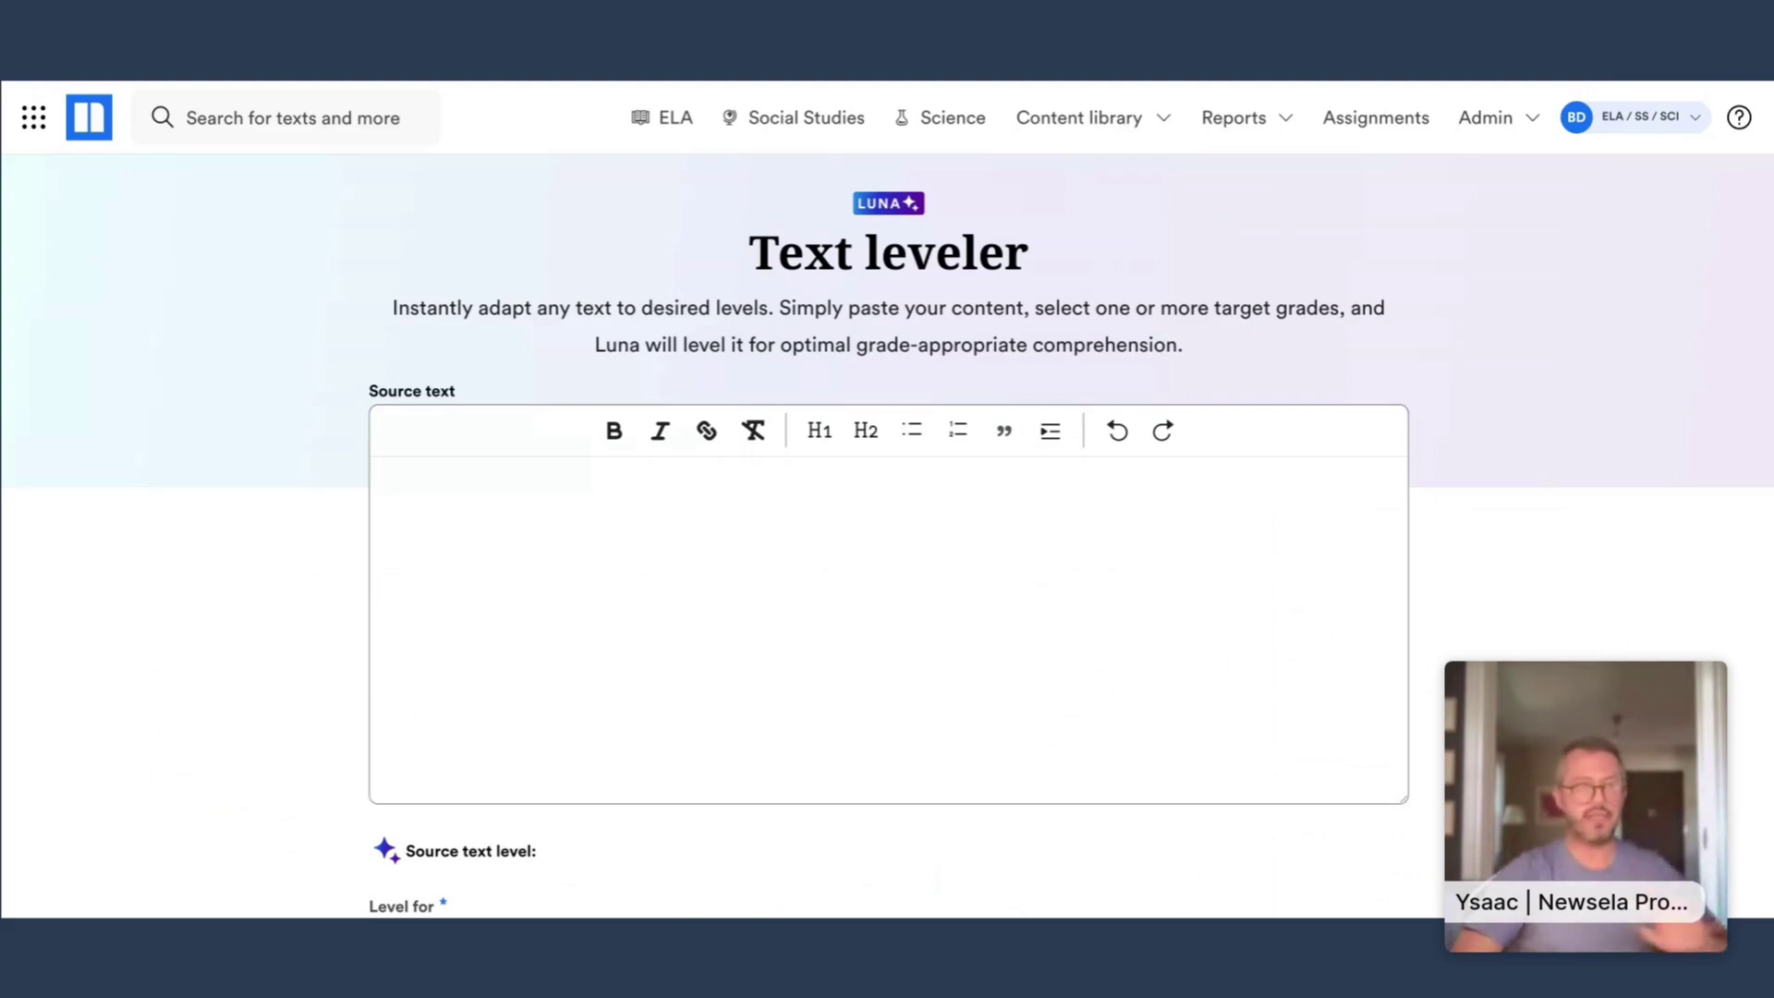
pyautogui.scroll(-2, 1292, 267)
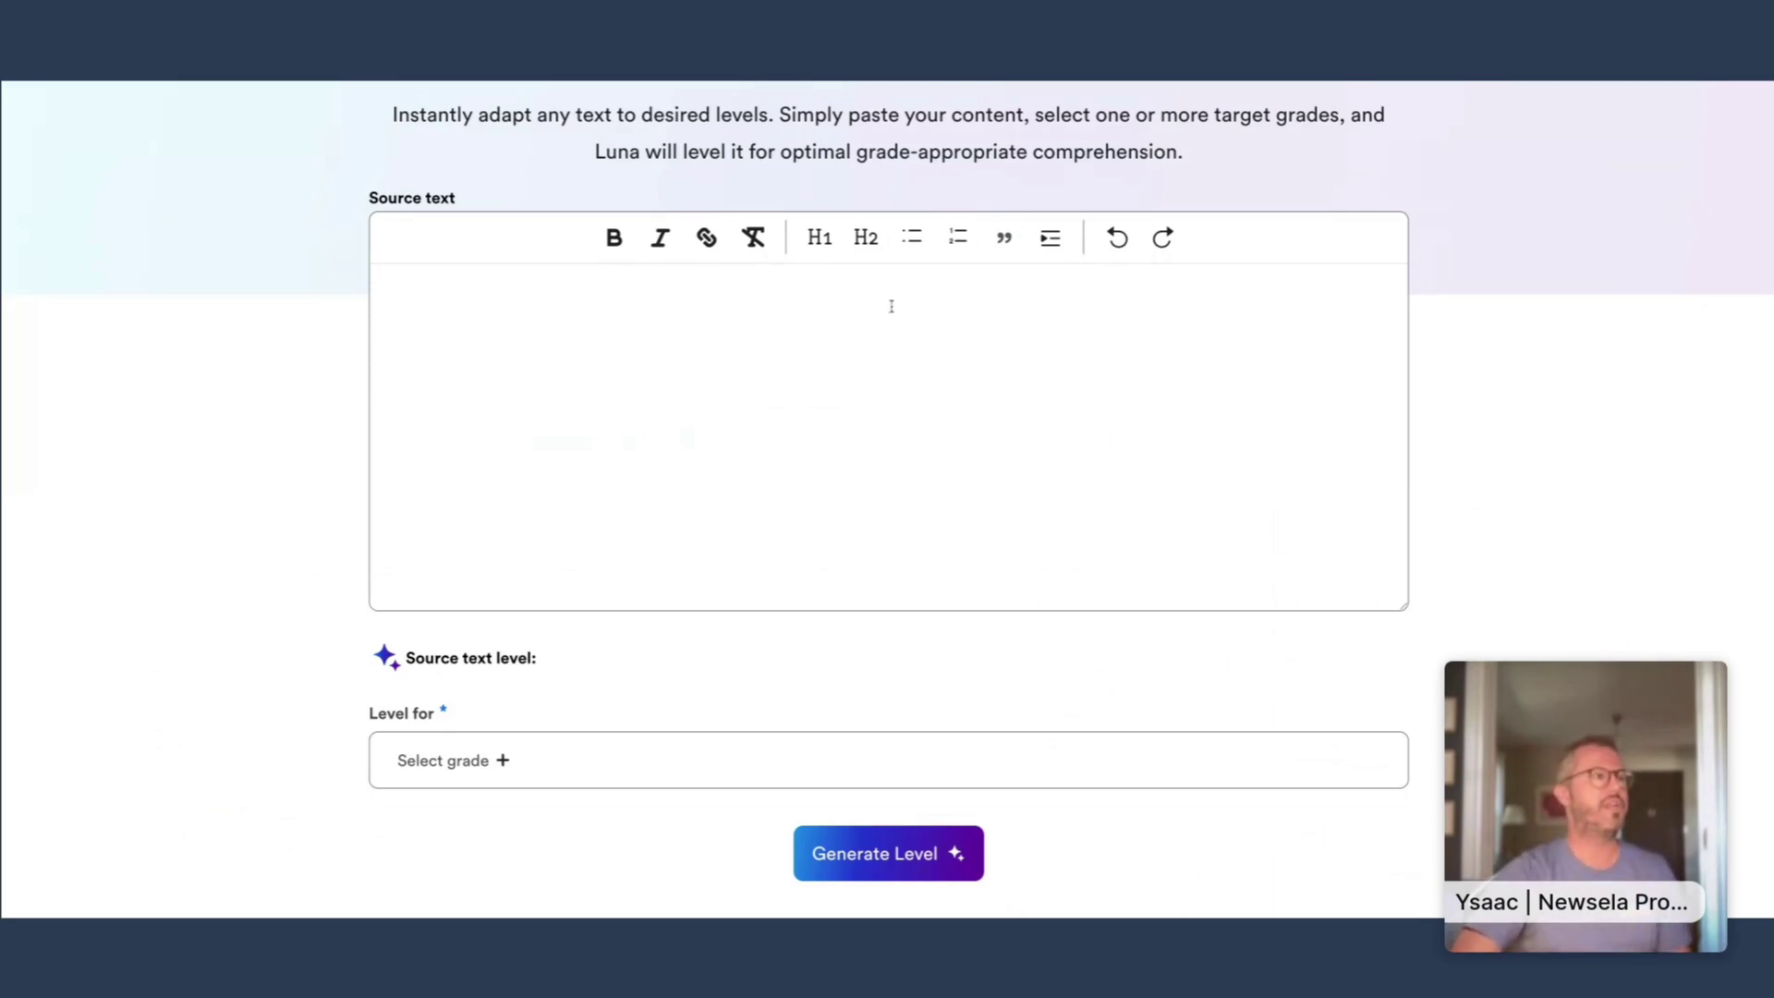
pyautogui.click(900, 355)
pyautogui.write('There’s been a lot of heat around London’s new Romeo & Juliet, understandably so given its pairing of director Jamie Lloyd (Betrayal, A Doll’s House), known for his radical remodeling of classics, usually around A-list actors, with young global superstar Tom Holland. The latter is returning to the stage for the first time since Billy Elliot: The Musical at the very start of his career, his name causing tickets to sell out in just two hours. It’s ironic, then, that one thing this production itself lacks is heat — romantic, dramatic, tragic heat. There is much to commend, but it suffers from a single, strategic mistake on the director’s part, to mute the action, quite literally, since much of it is played in whispers and mumbles; even miked, at times the actors are barely audible. The result is that this tale of violent family rivalry and courageous love has been denuded of its zest, danger and romance, urgency replaced by a pervading melancholy. At first glance — hardcore club music blaring onto a bare stage that has only the merest of monochrome trimmings; actors clad in uniformly black garb (t-shirts, hoodies, boots); and the presence of microphone stands — it looks as though this will go the same way as Lloyd’s terrific Cyrano de Bergerac: contemporary, youthful, dynamic. That play, though, featured James McAvoy’s Cyrano as a master of the rap battle; once this one gets going, the beats replaced by an industrial hum, the tempo and temperature are altogether different.')
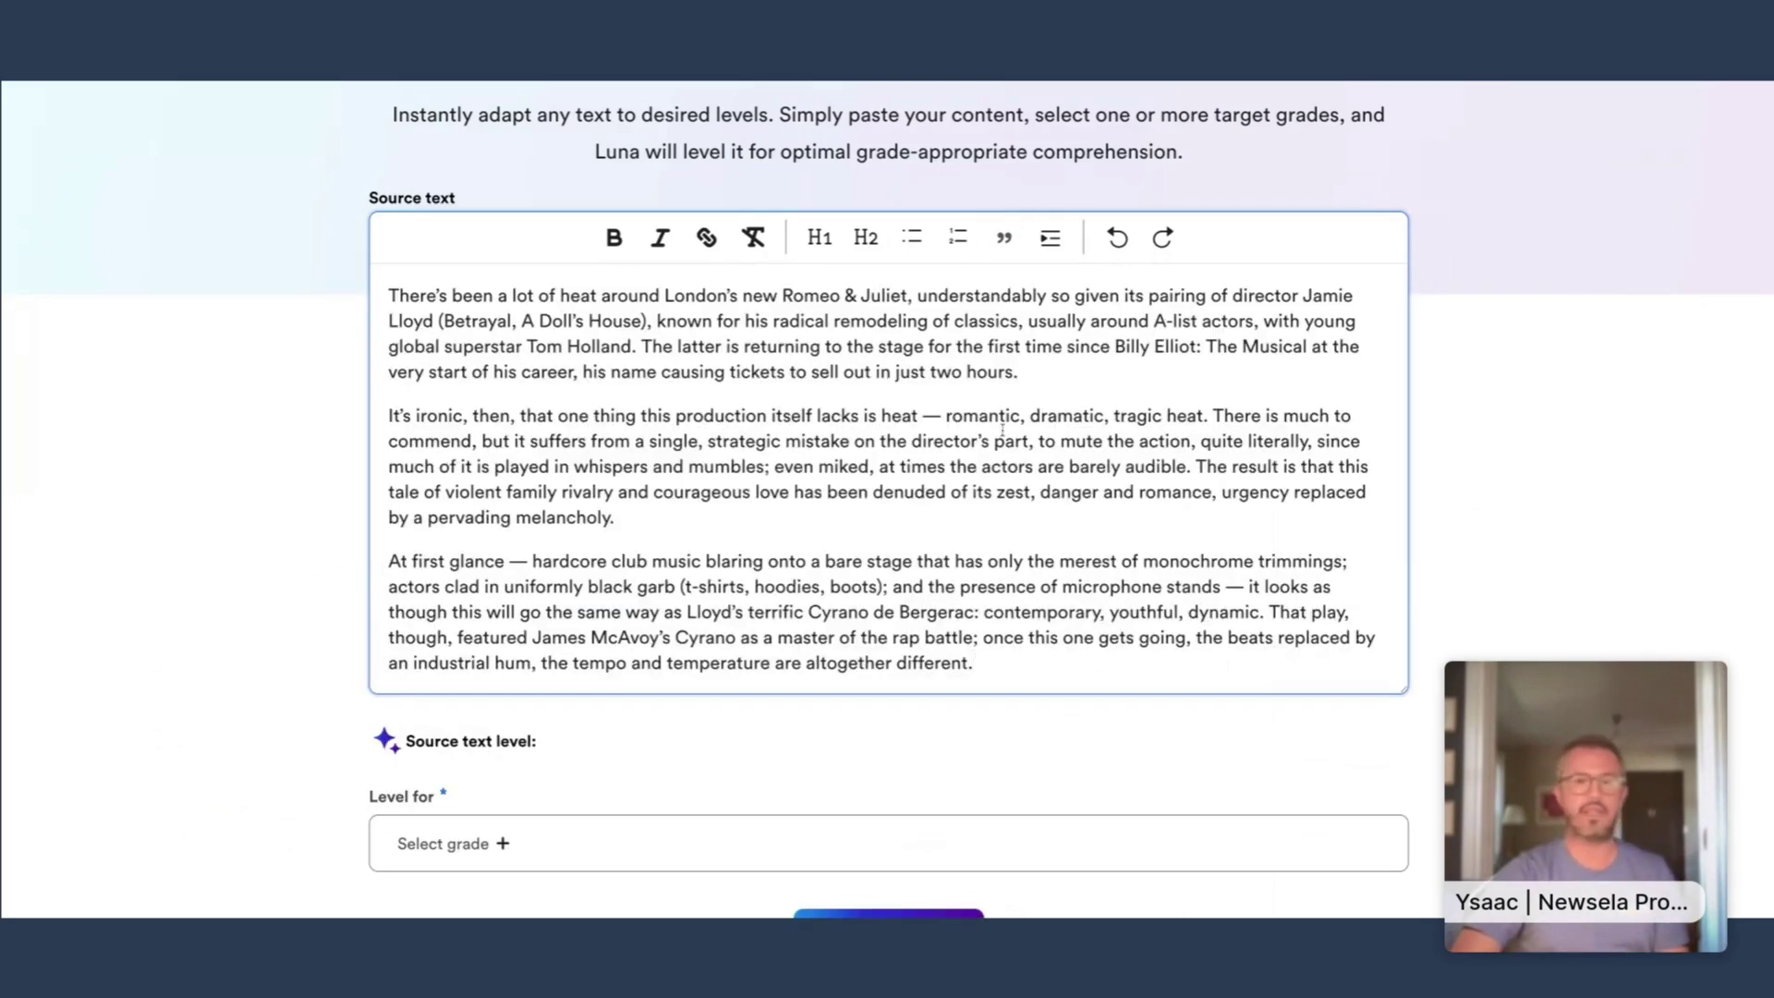
# - Check the grade level Luna detects for the pasted source text
pyautogui.scroll(-2, 1544, 546)
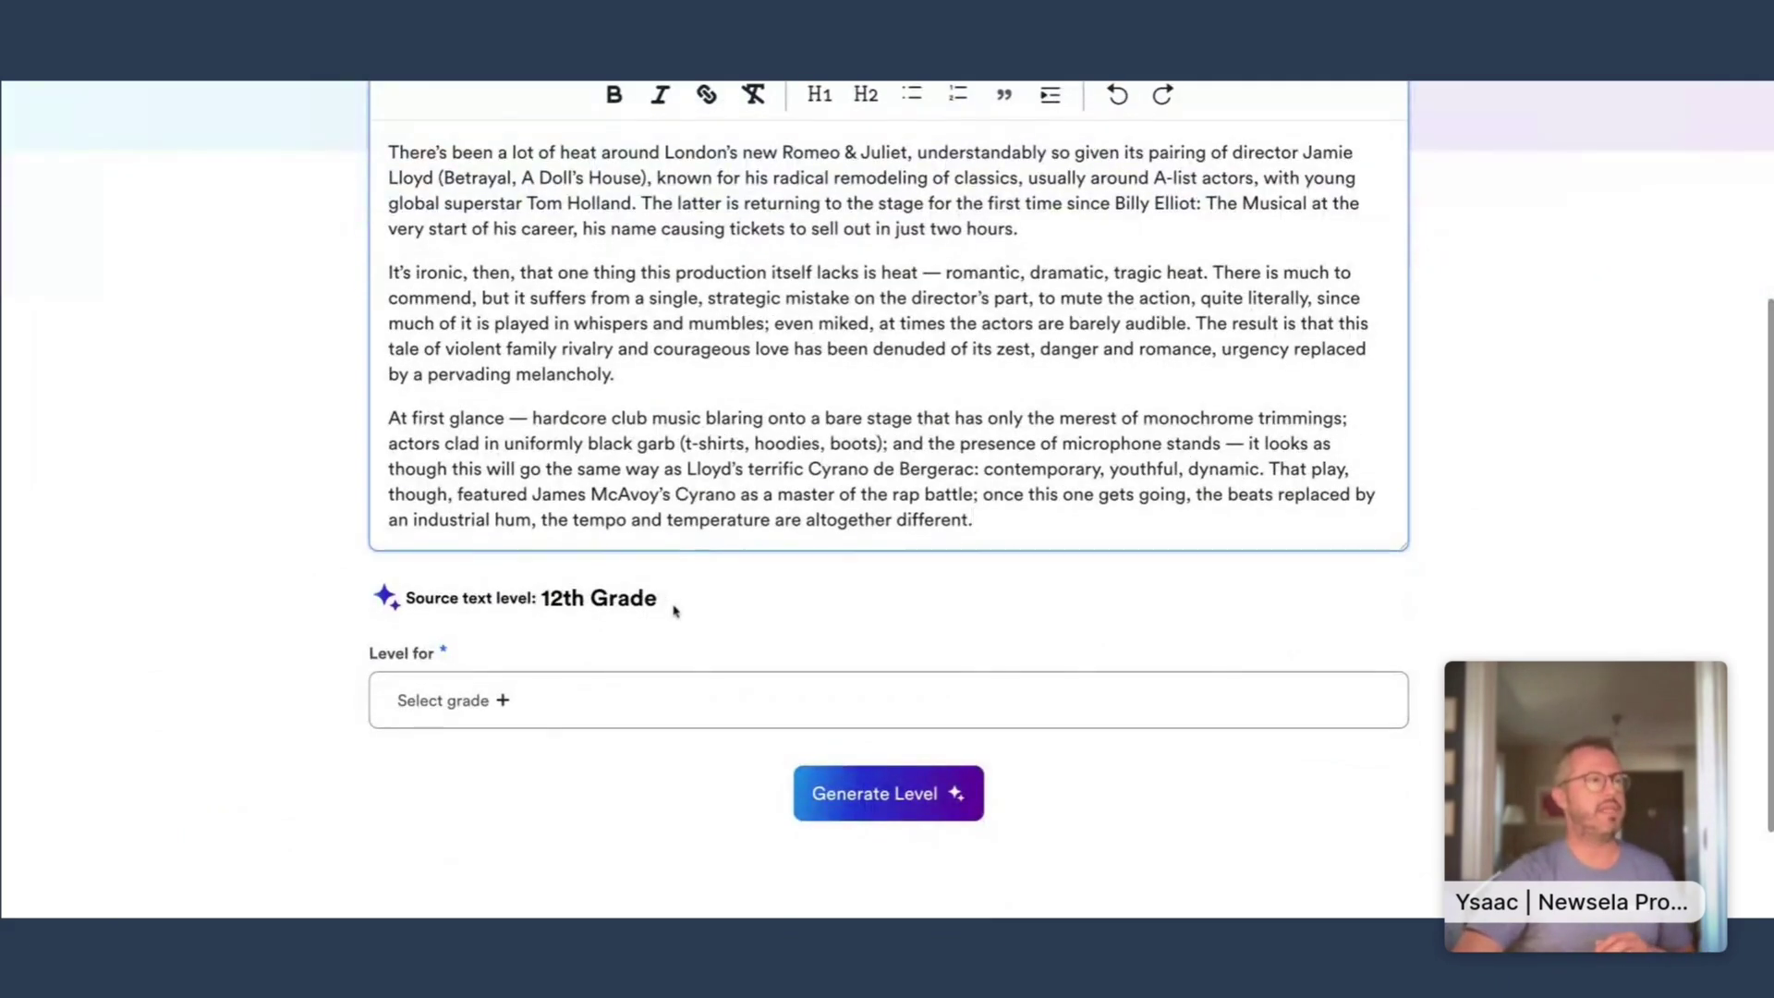
pyautogui.moveTo(674, 610); pyautogui.dragTo(388, 595)
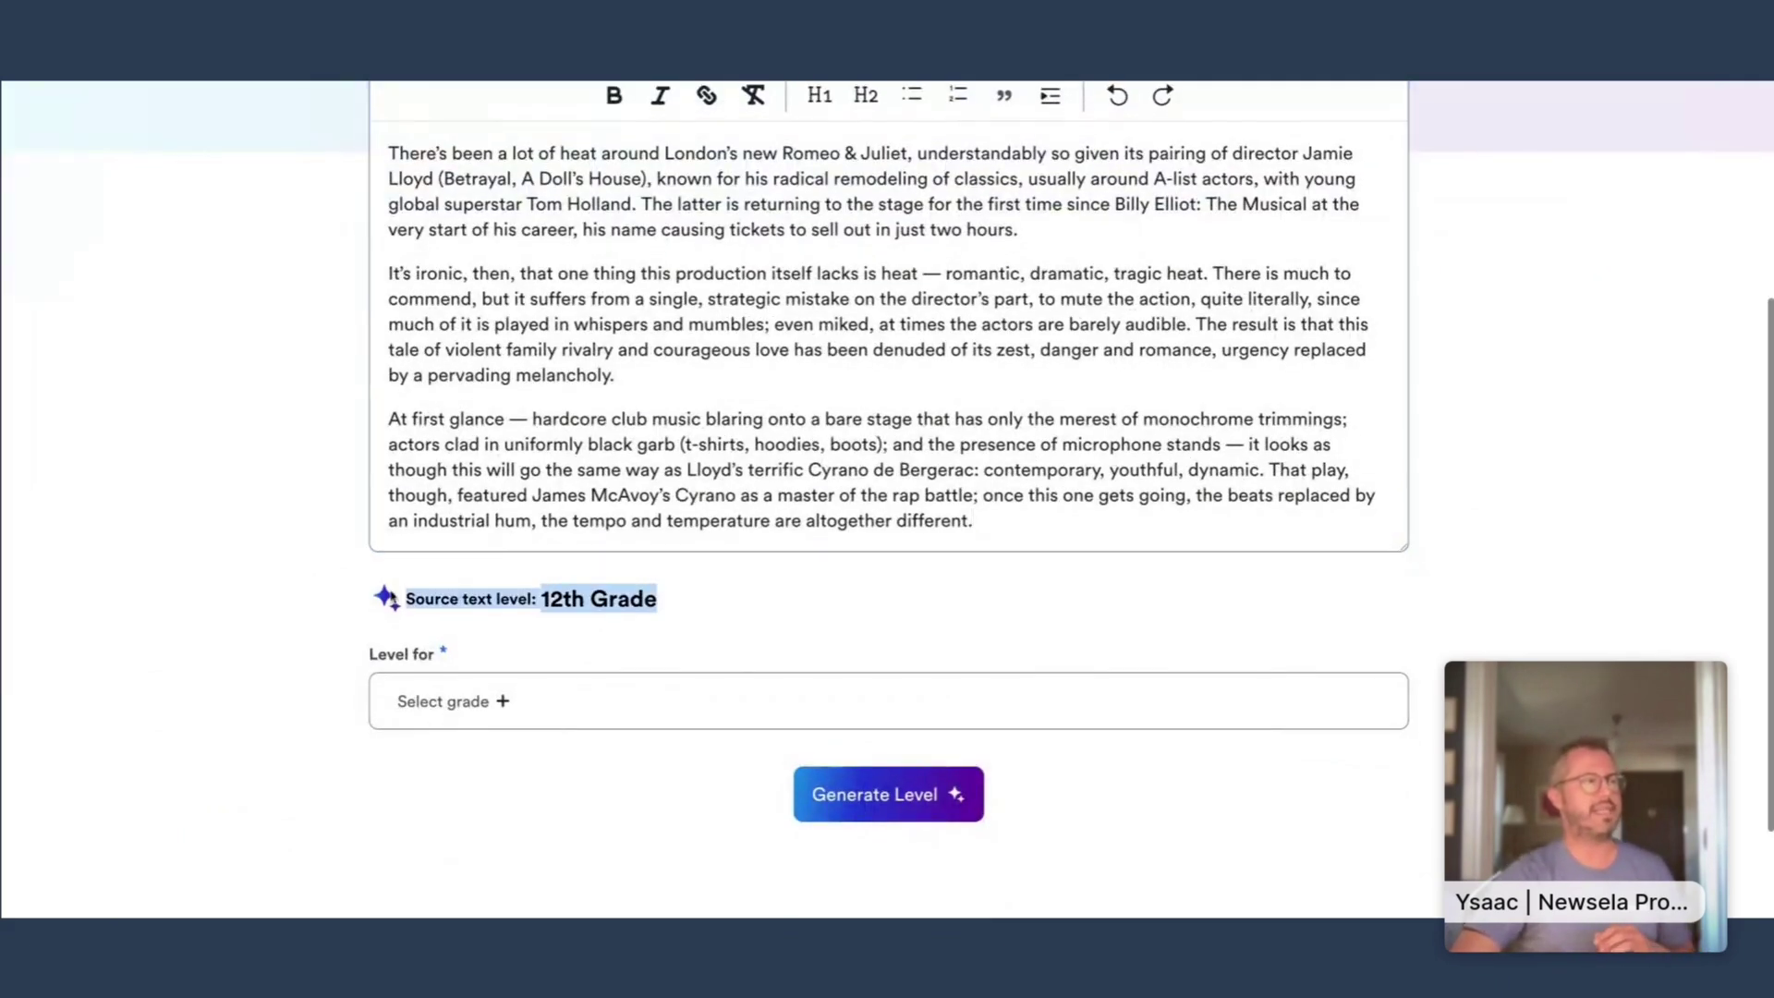
pyautogui.click(687, 588)
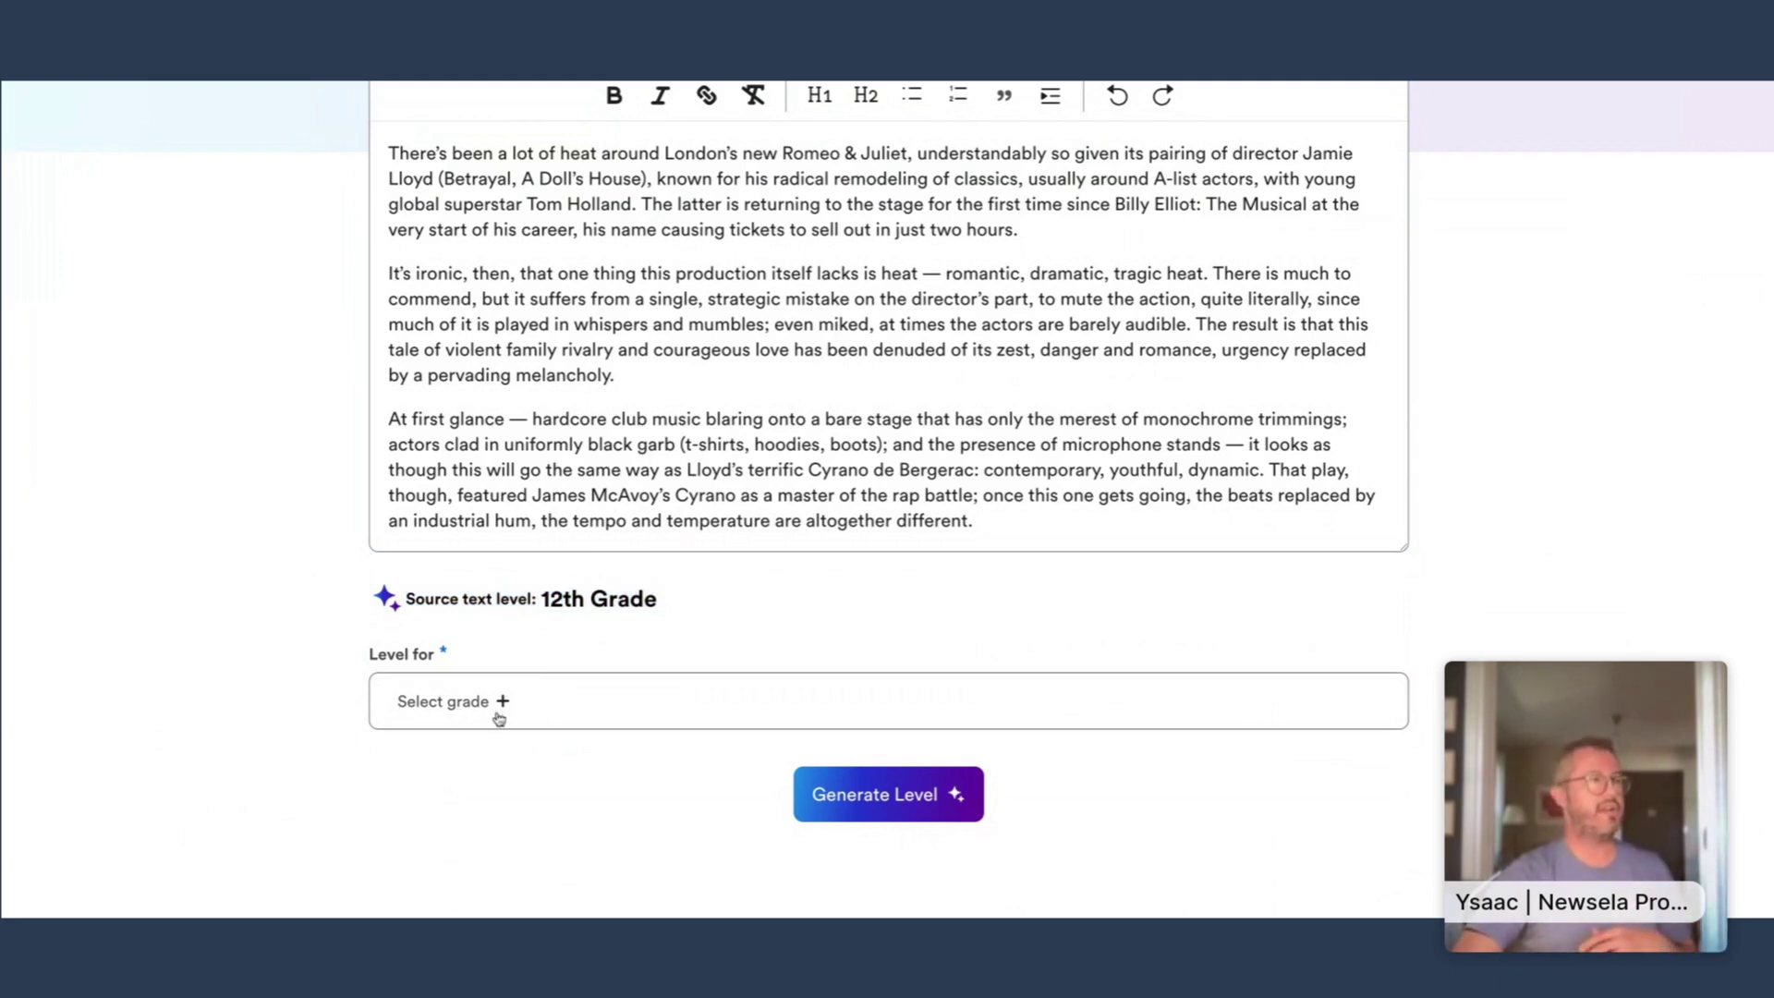
# - Choose 7th Grade and 5th Grade as the target levels and generate the leveled texts
pyautogui.scroll(-2, 518, 665)
pyautogui.click(491, 591)
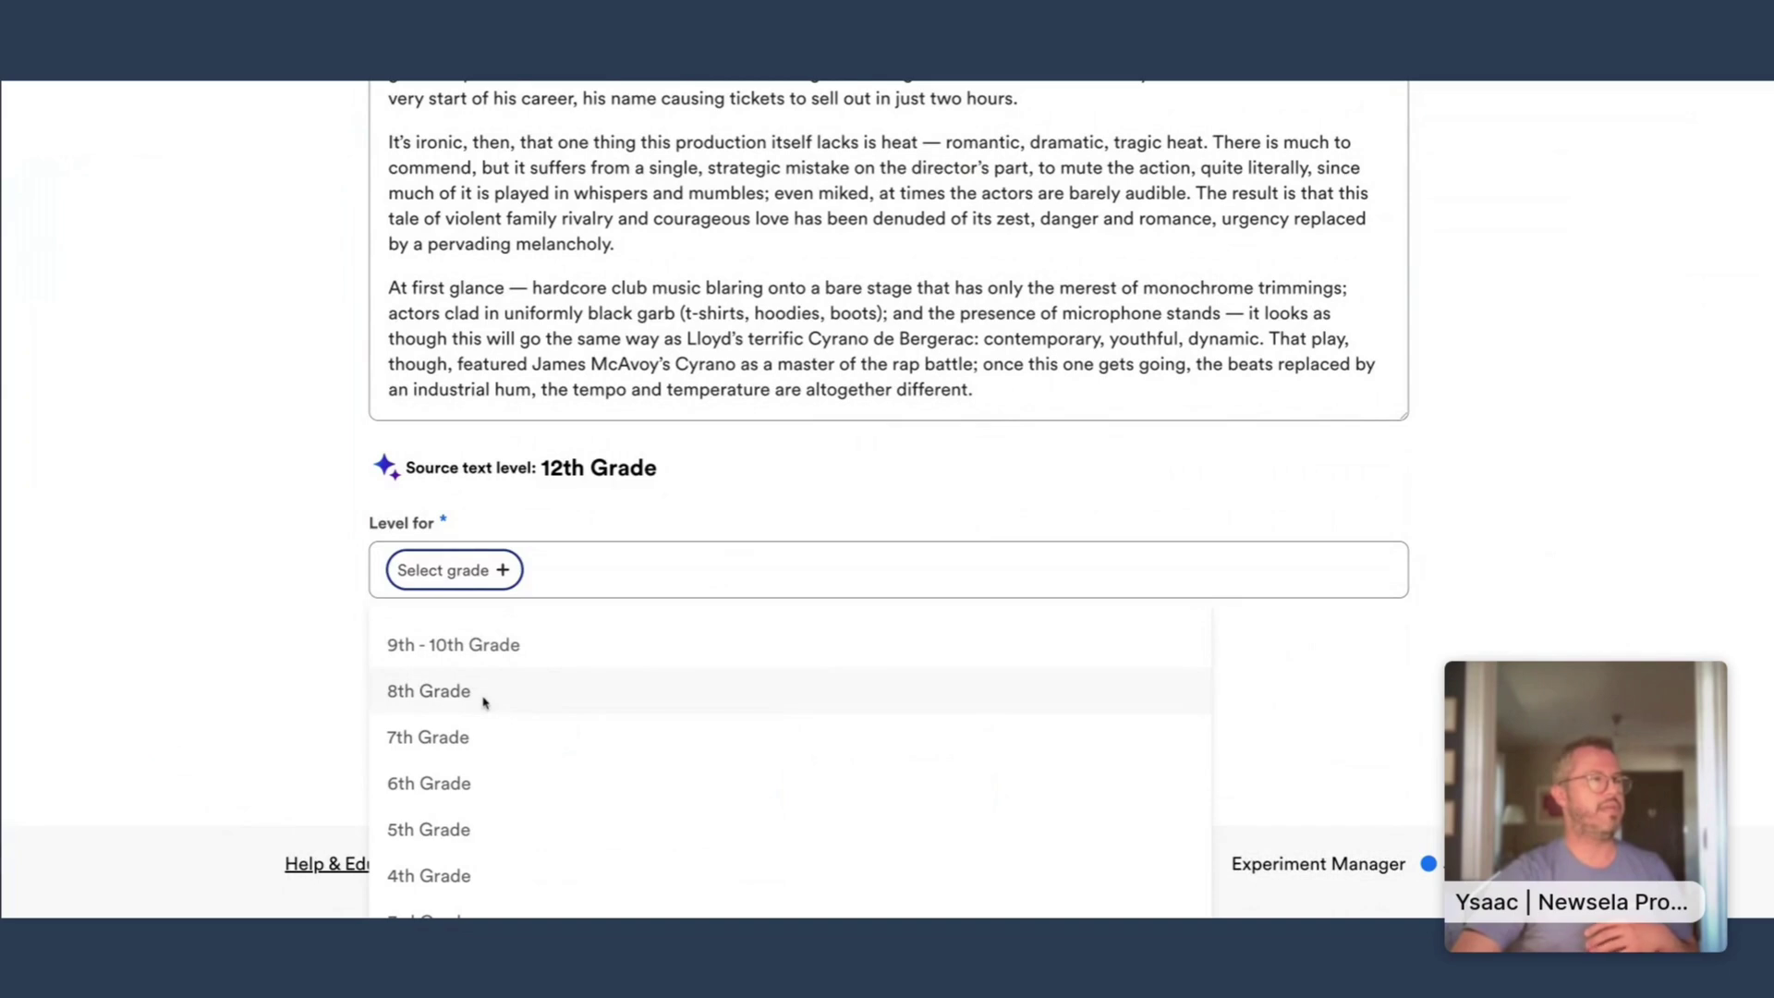
pyautogui.click(477, 736)
pyautogui.click(205, 550)
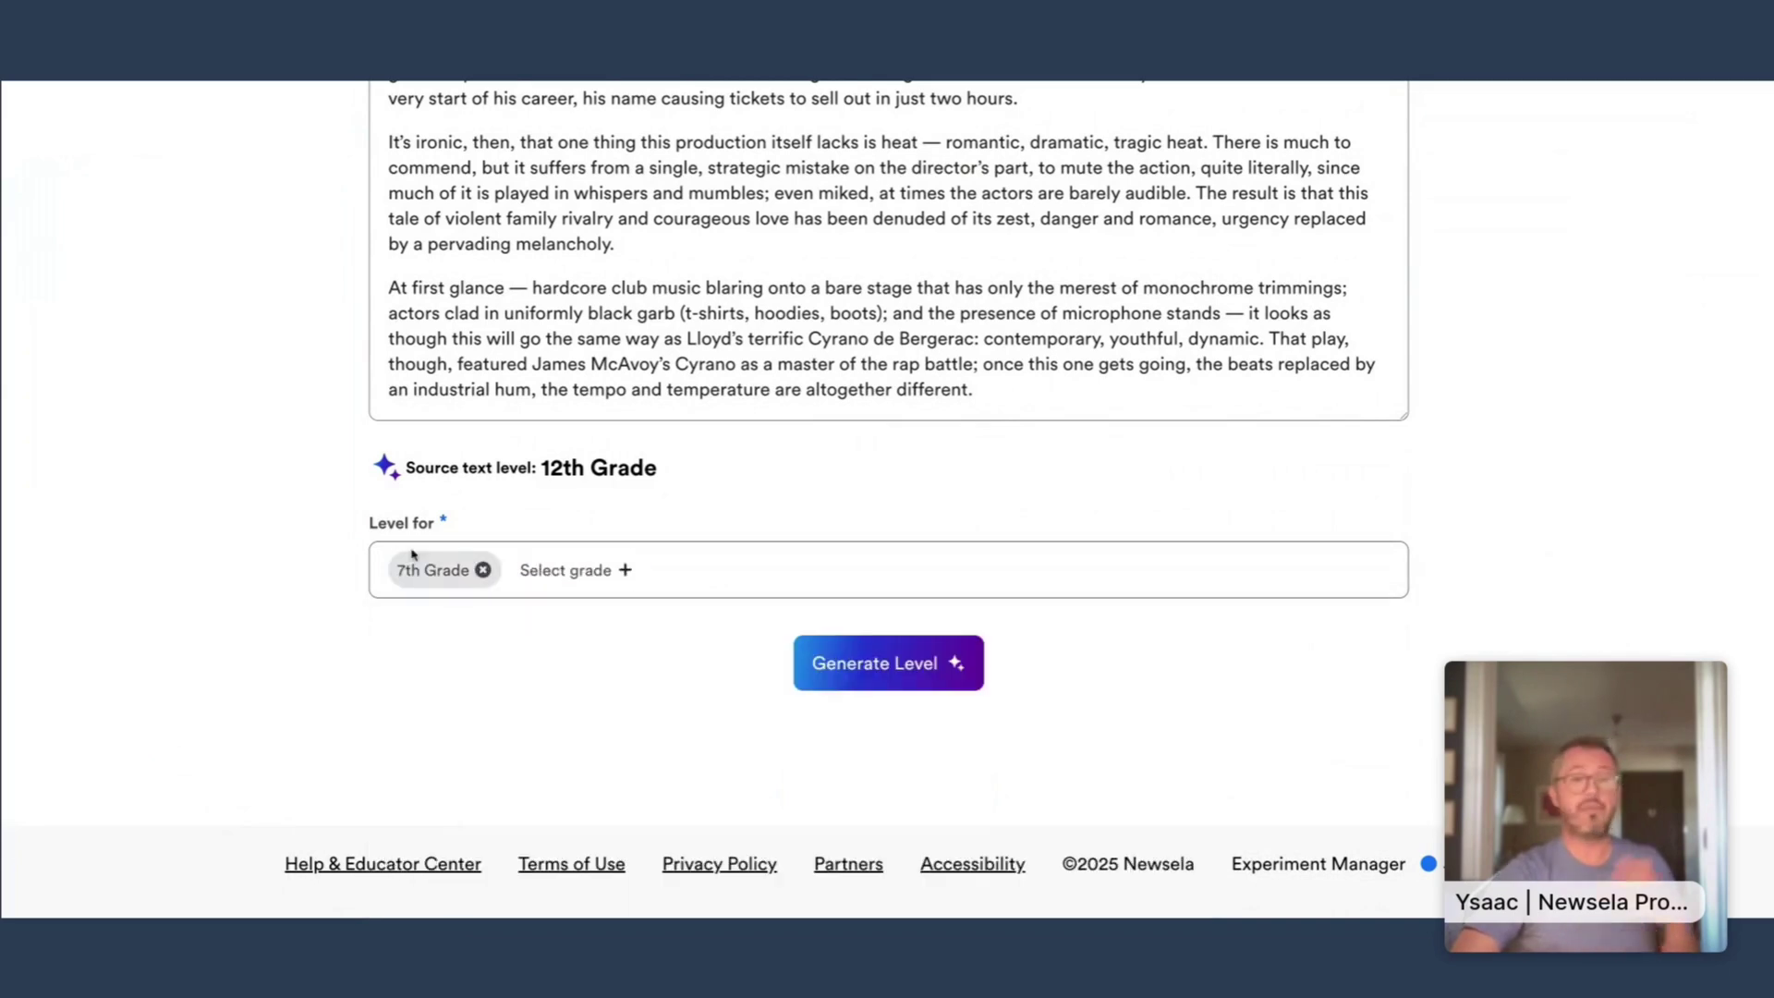
pyautogui.click(568, 570)
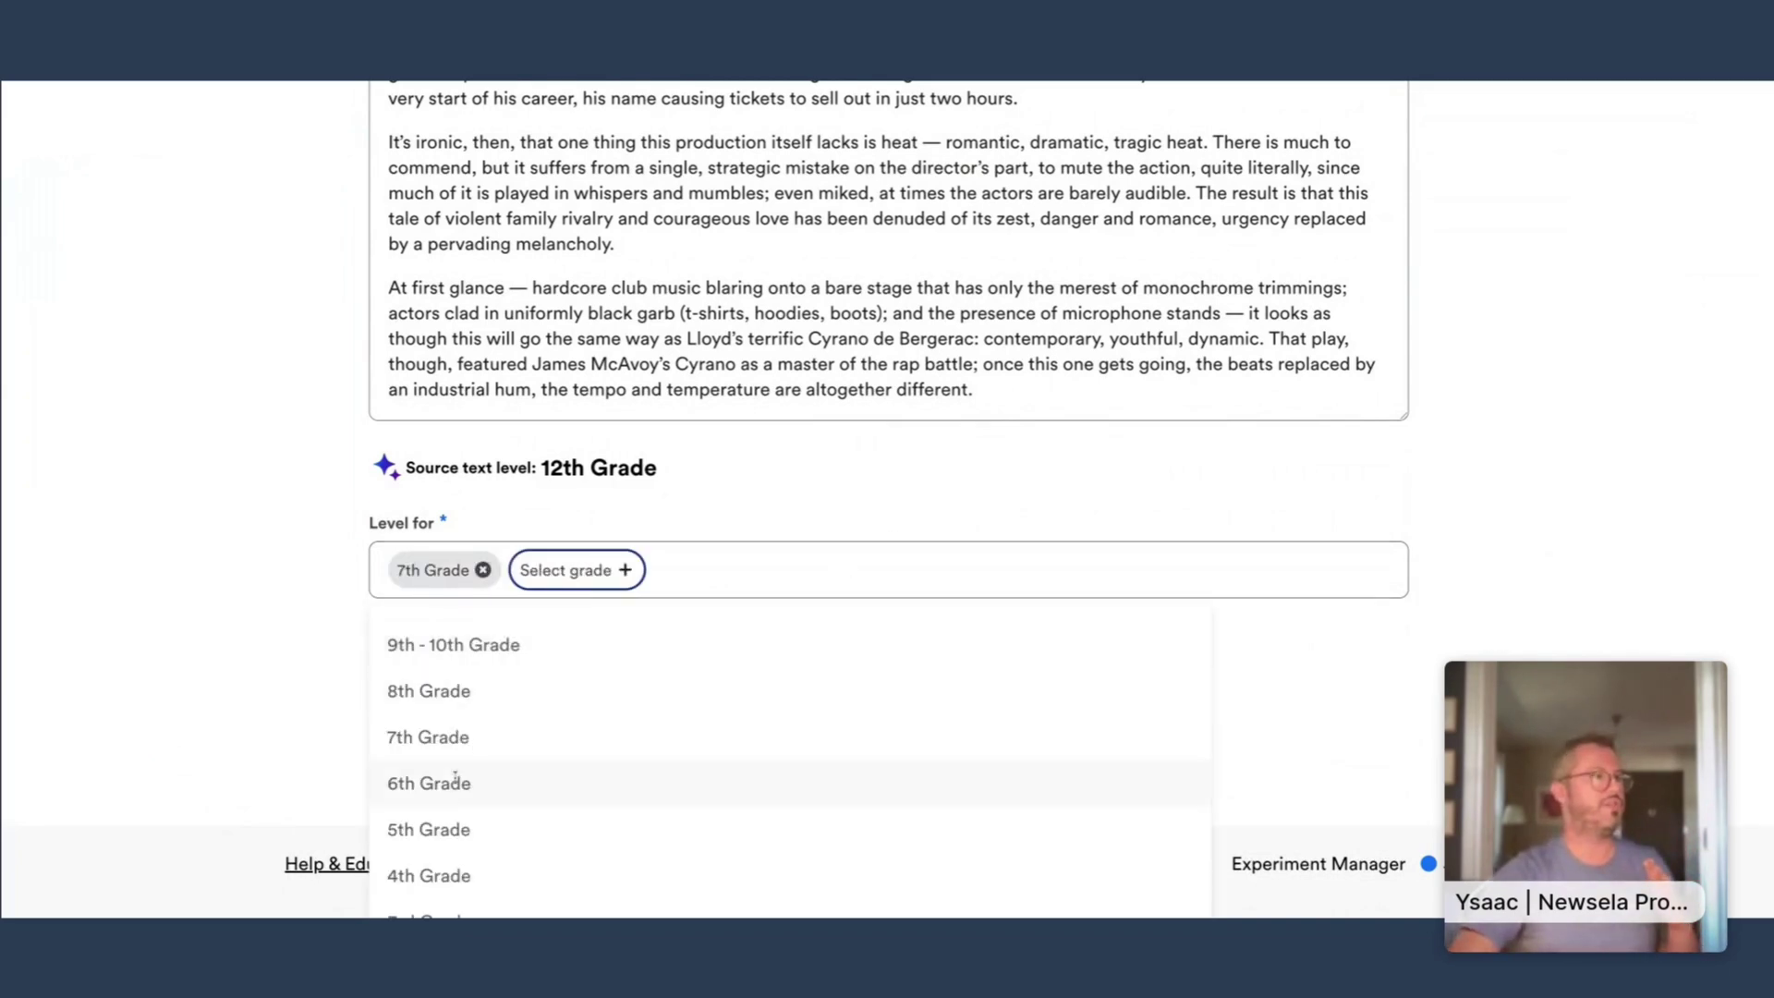
pyautogui.click(470, 829)
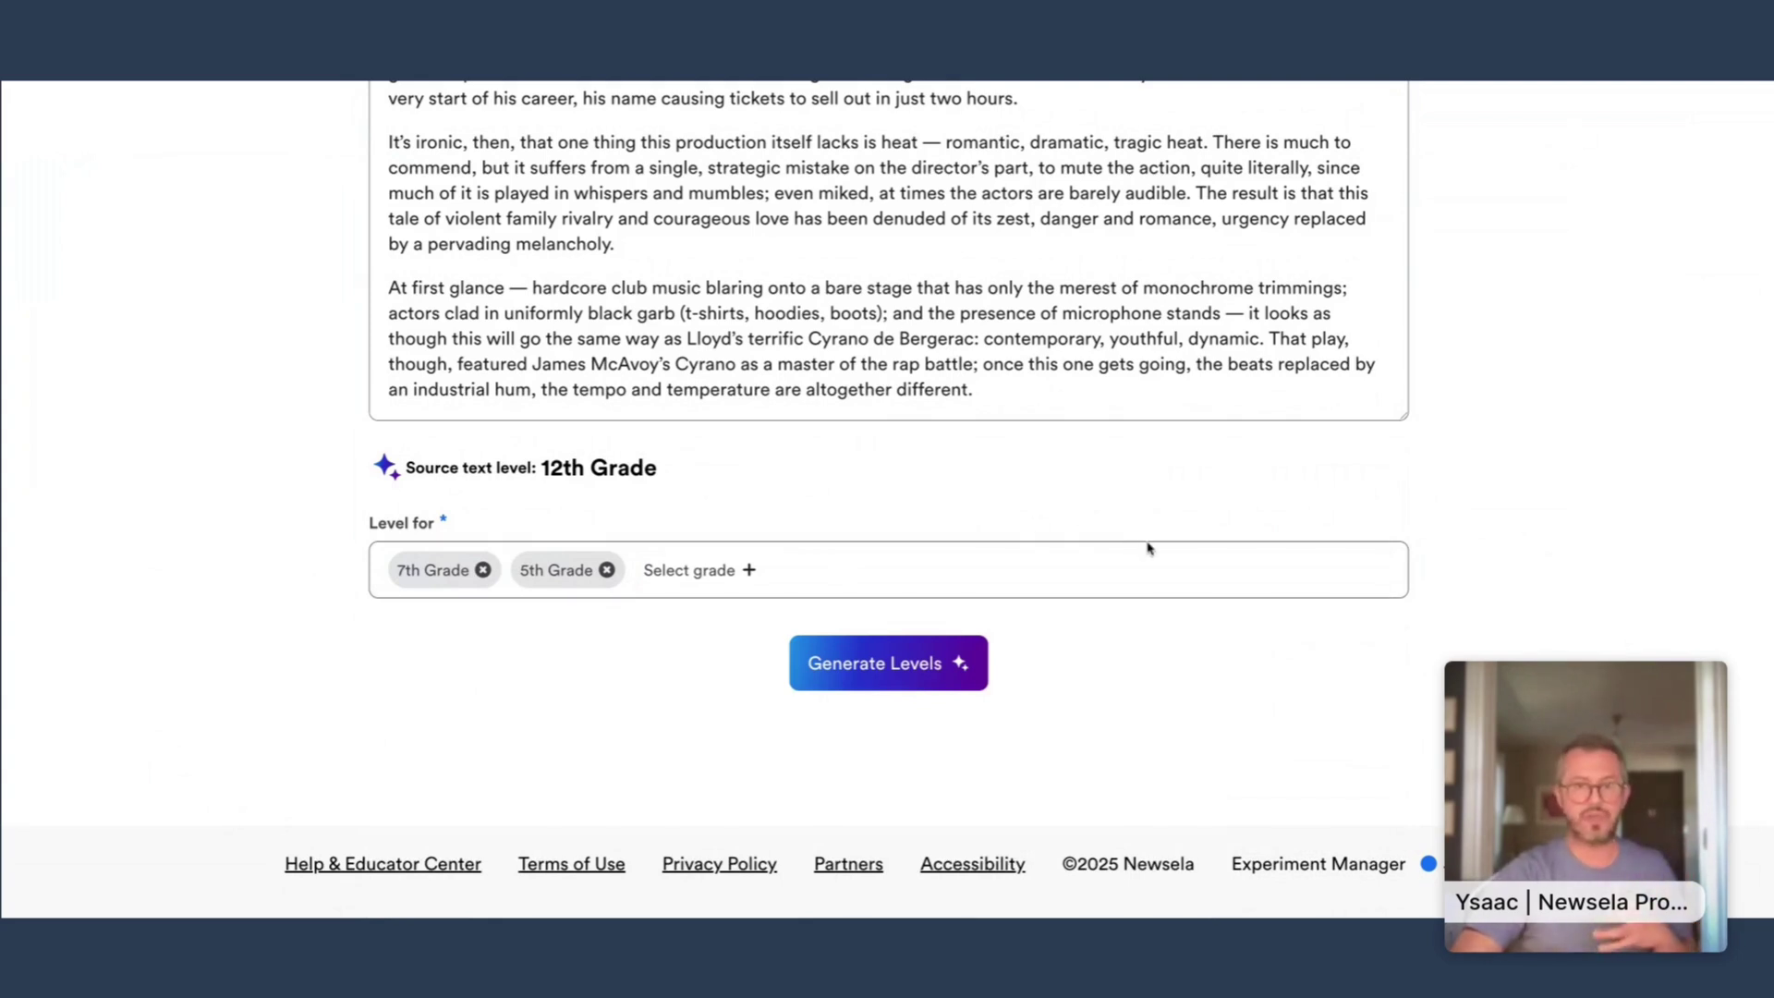
pyautogui.click(910, 671)
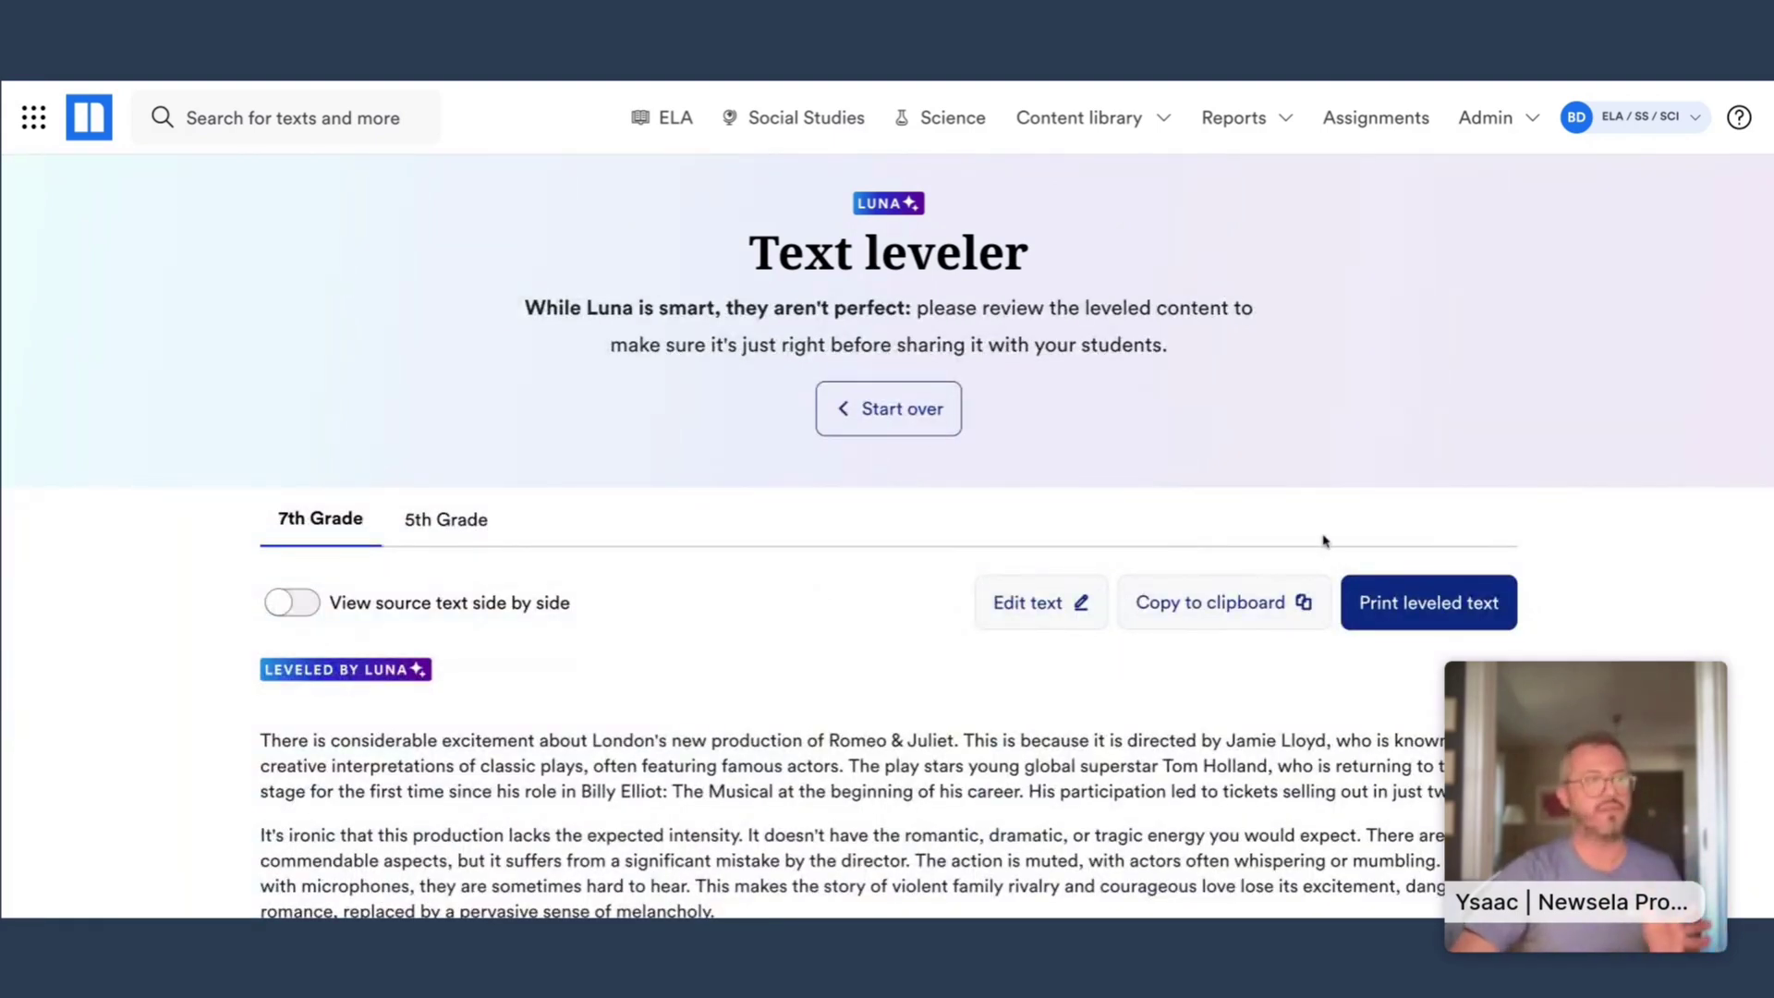
# - Review the 7th Grade version, switch to the 5th Grade one and show it side by side with the source text
pyautogui.scroll(-3, 1322, 535)
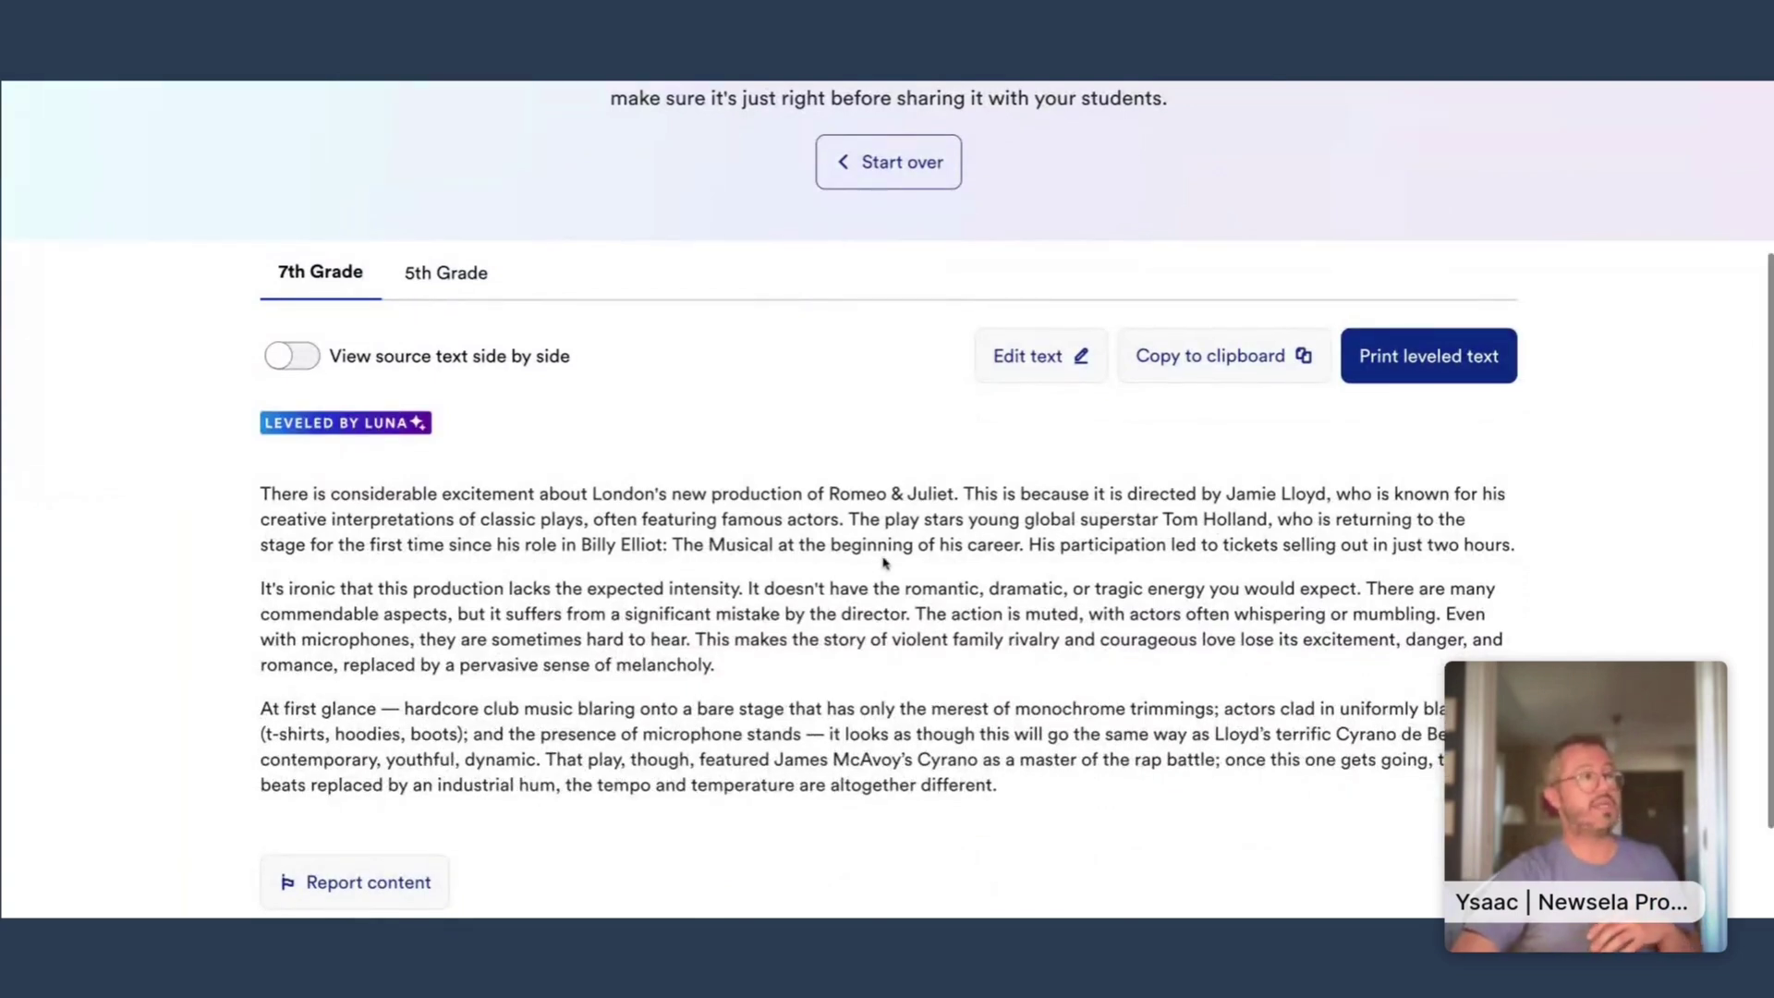
pyautogui.click(463, 288)
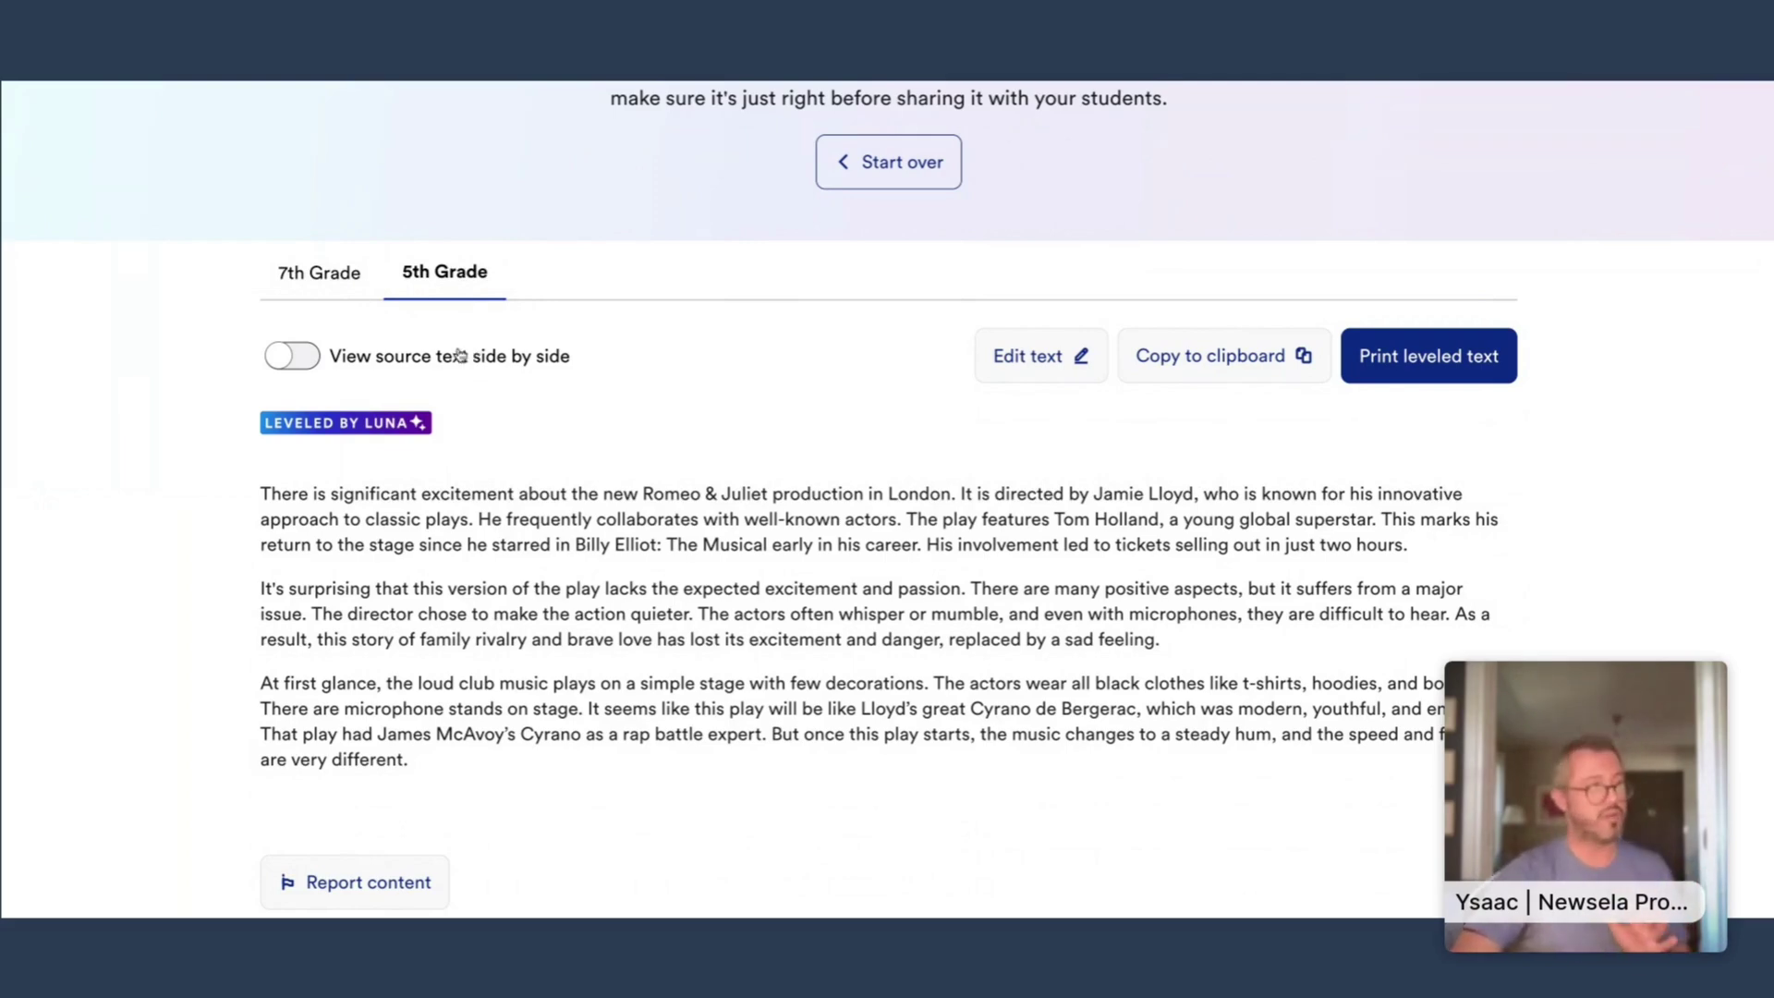
pyautogui.click(312, 357)
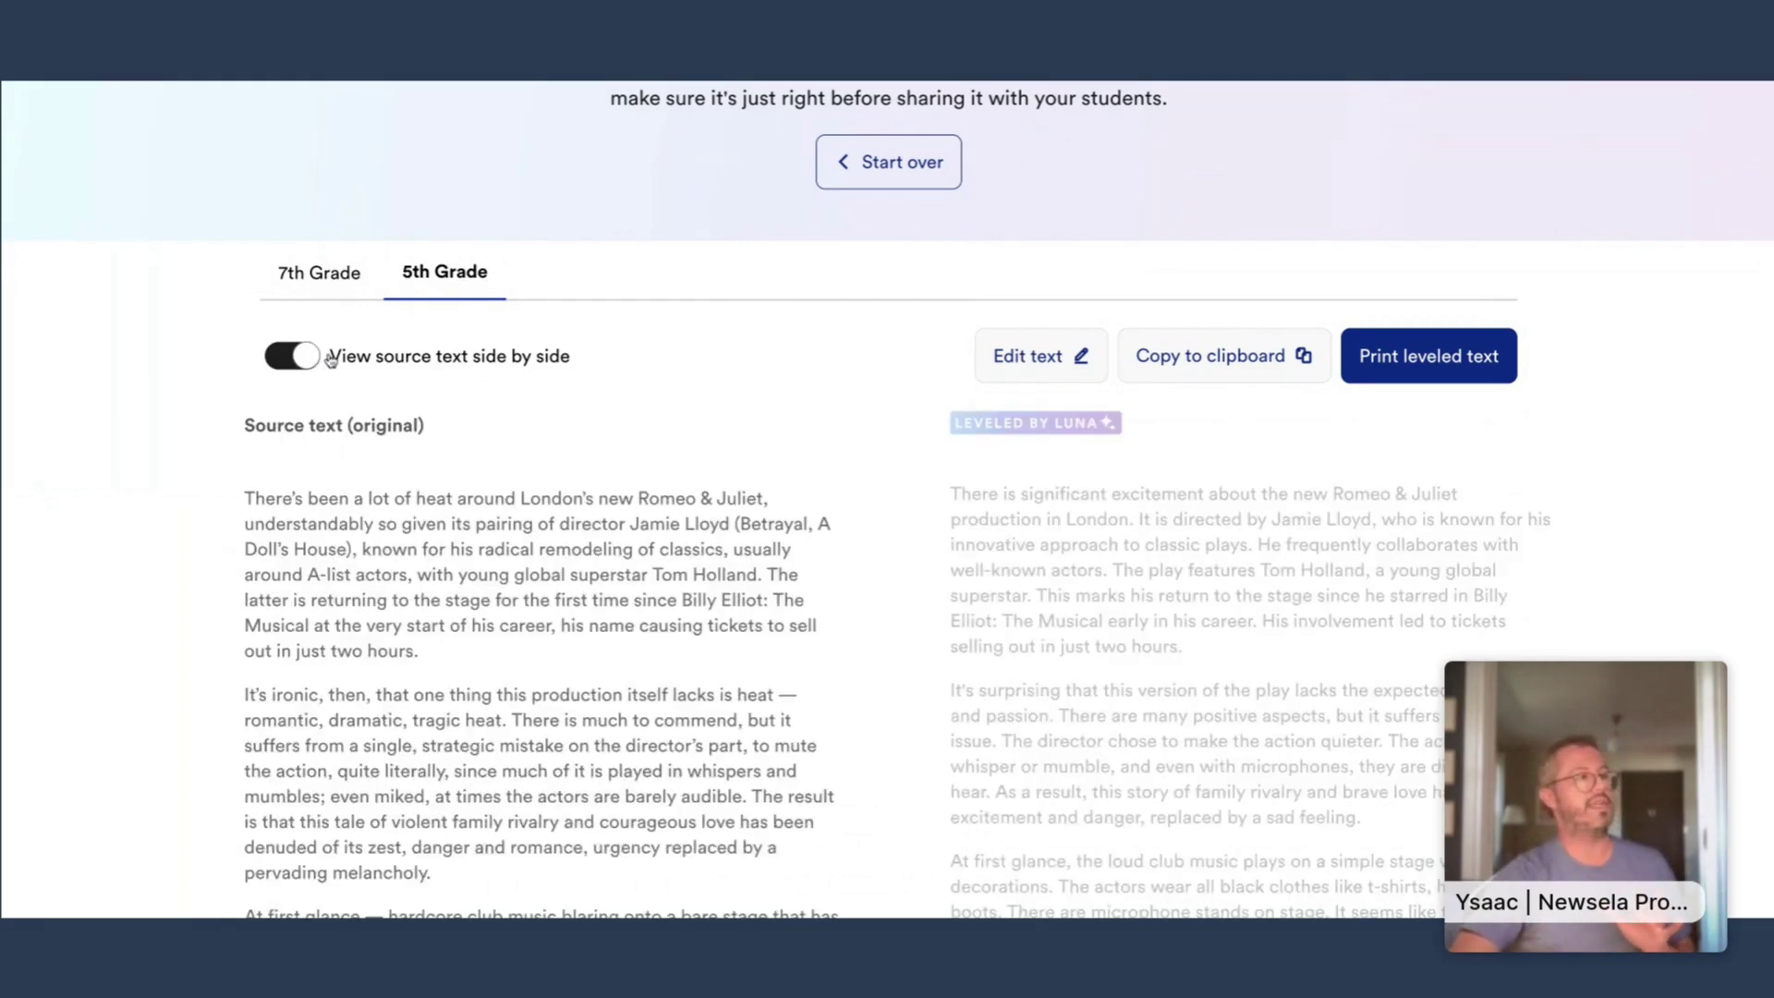
pyautogui.scroll(-3, 508, 334)
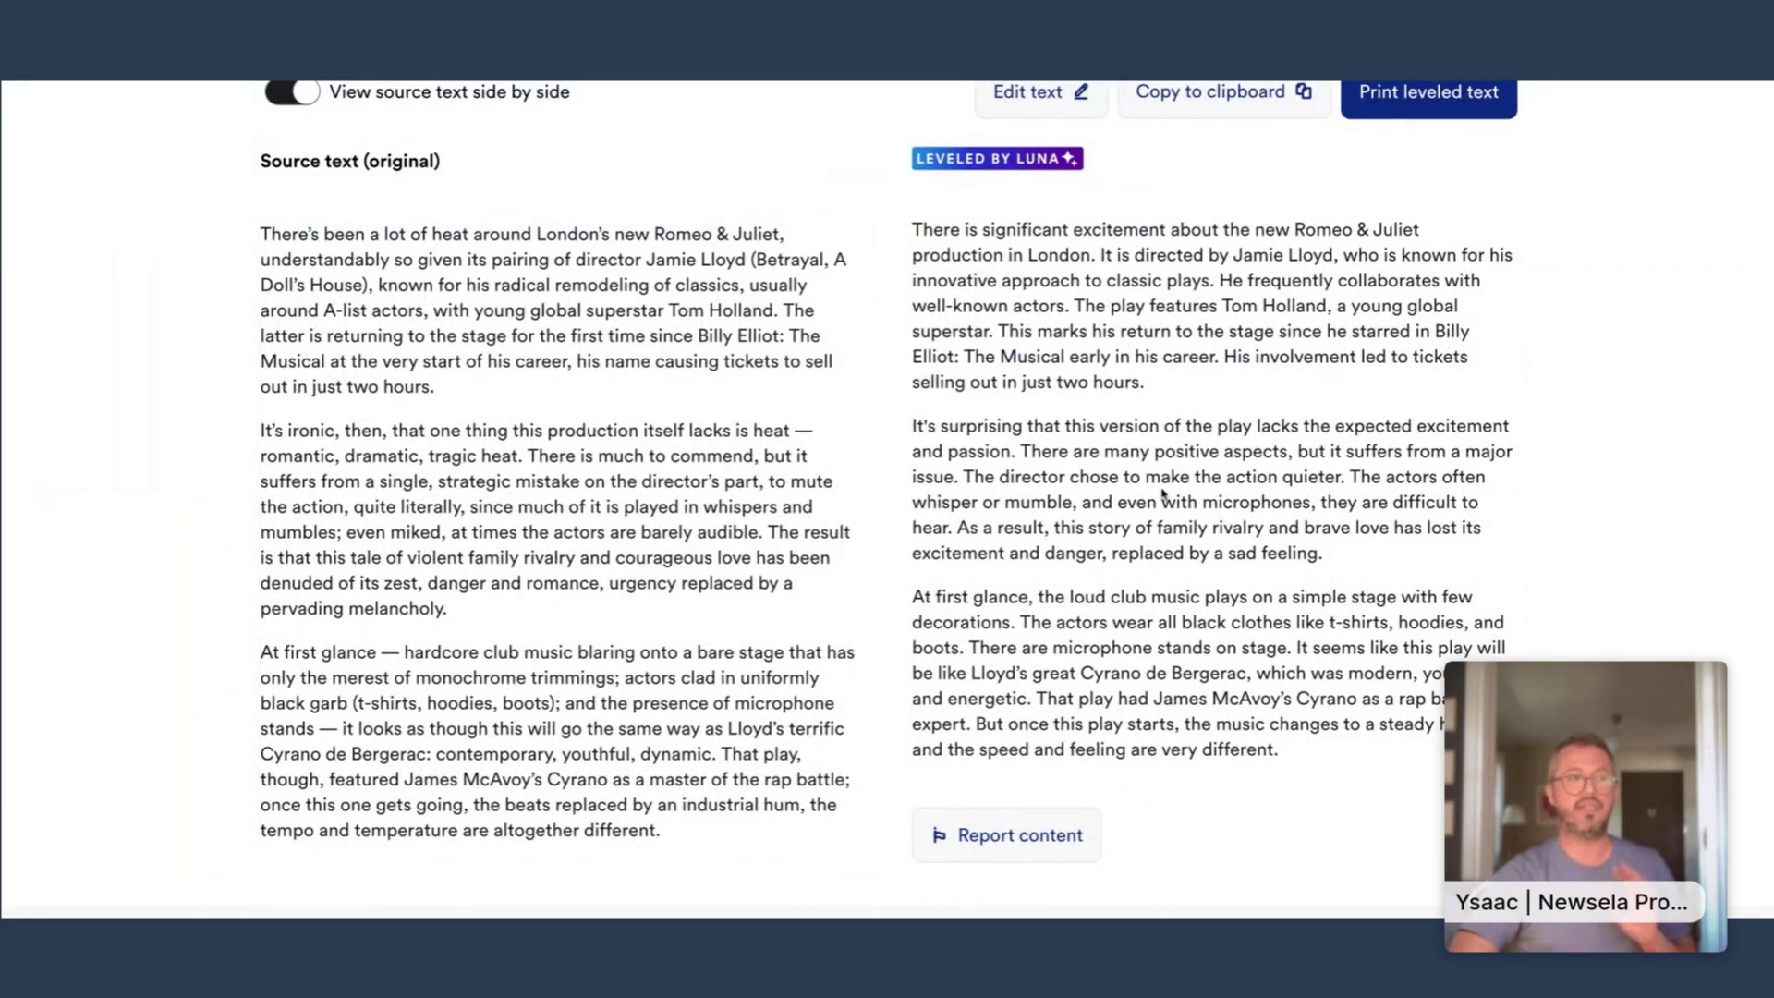
pyautogui.scroll(1, 1269, 317)
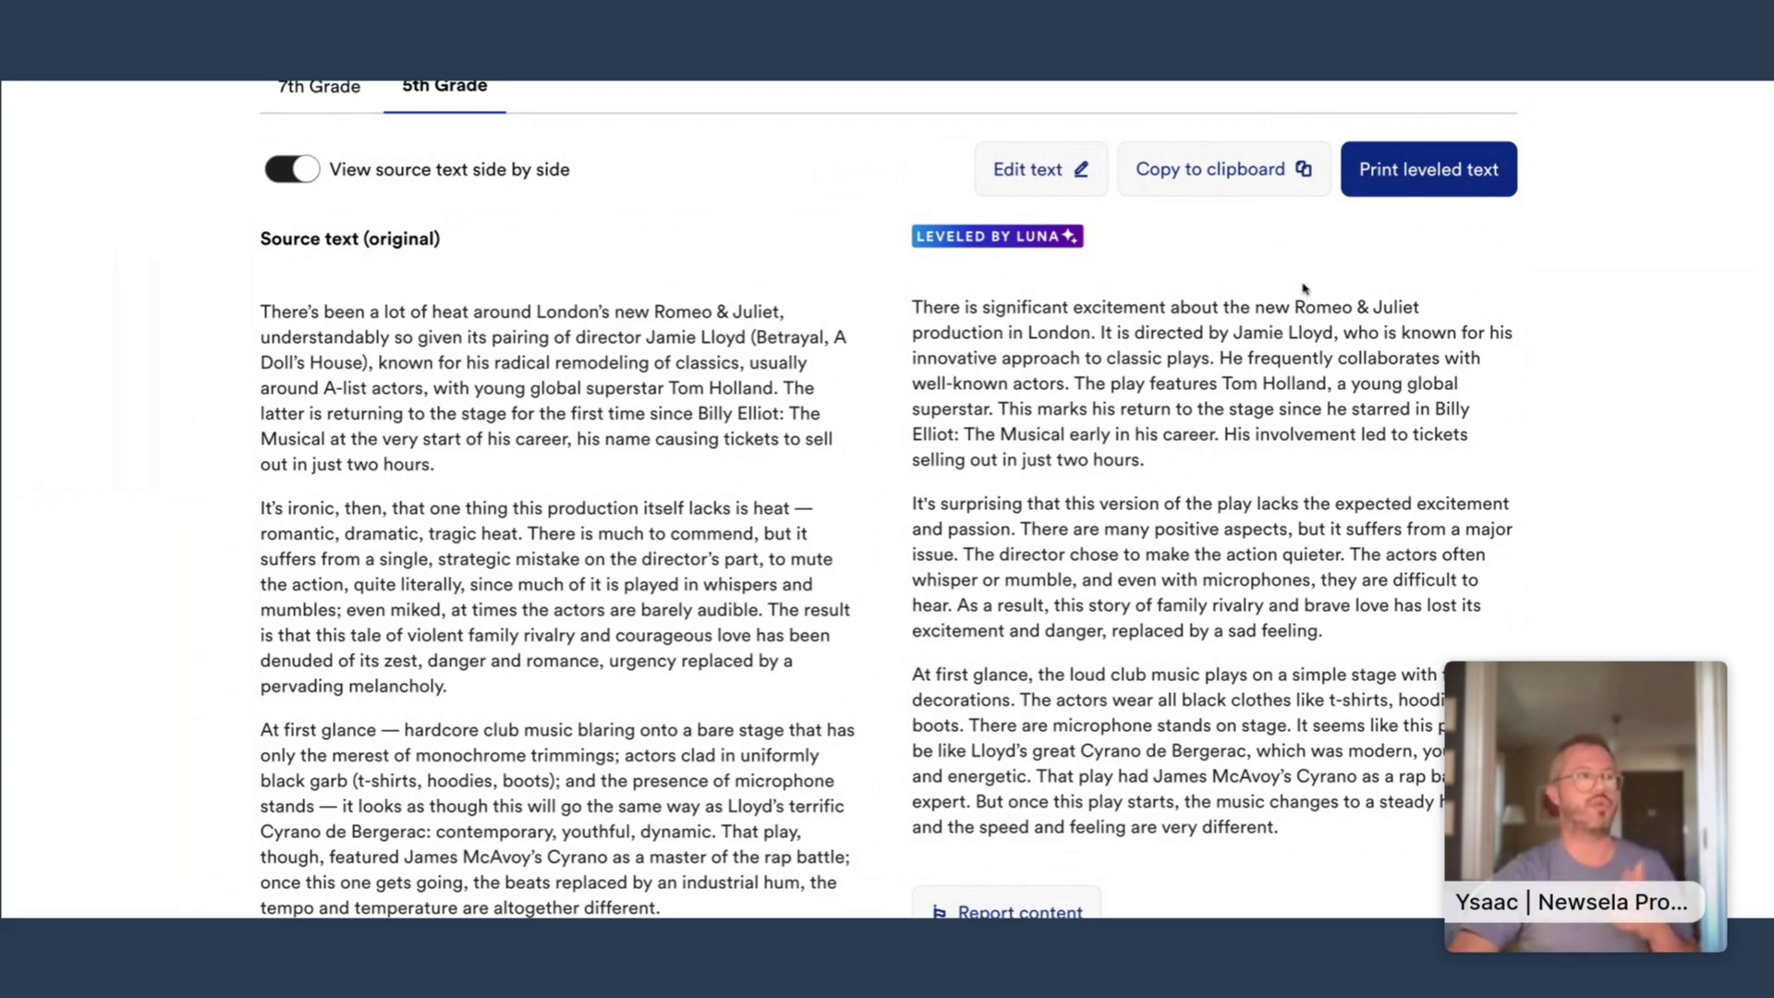
# - Edit the 5th Grade text, pasting the 'Romeo & Juliet' Theater Review headline and its Hollywood Reporter link above the first paragraph
pyautogui.click(1053, 173)
pyautogui.click(922, 411)
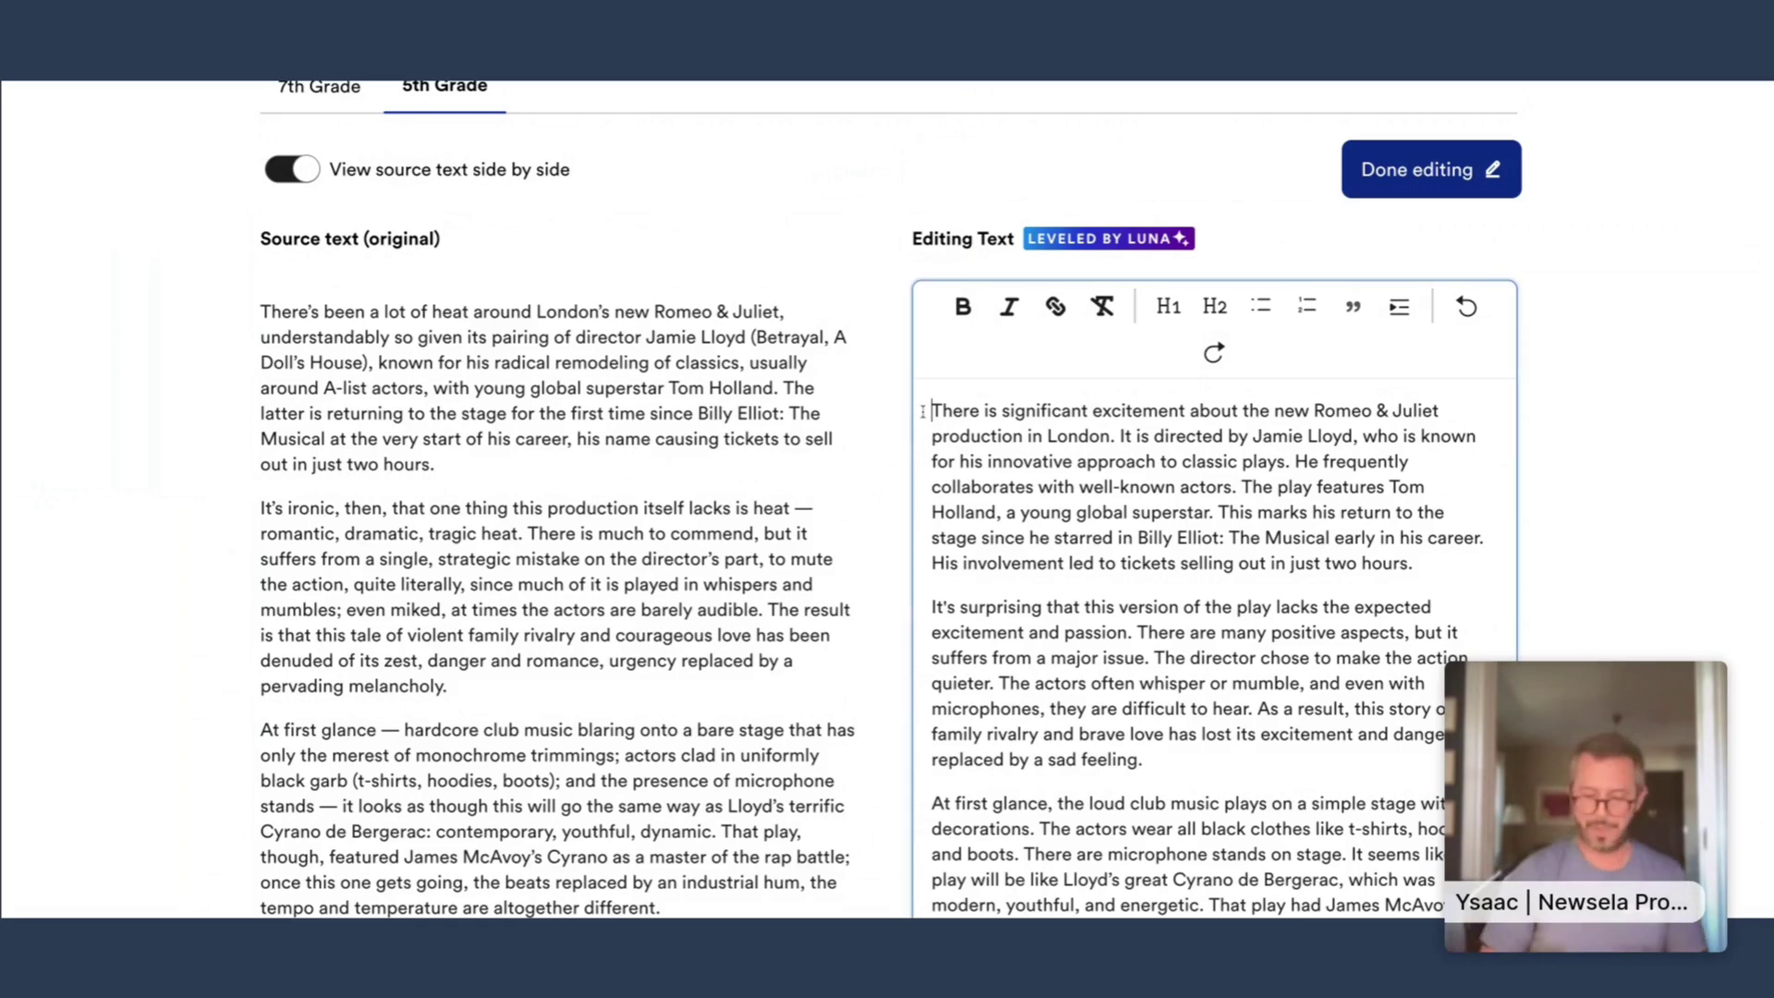
pyautogui.press('Return')
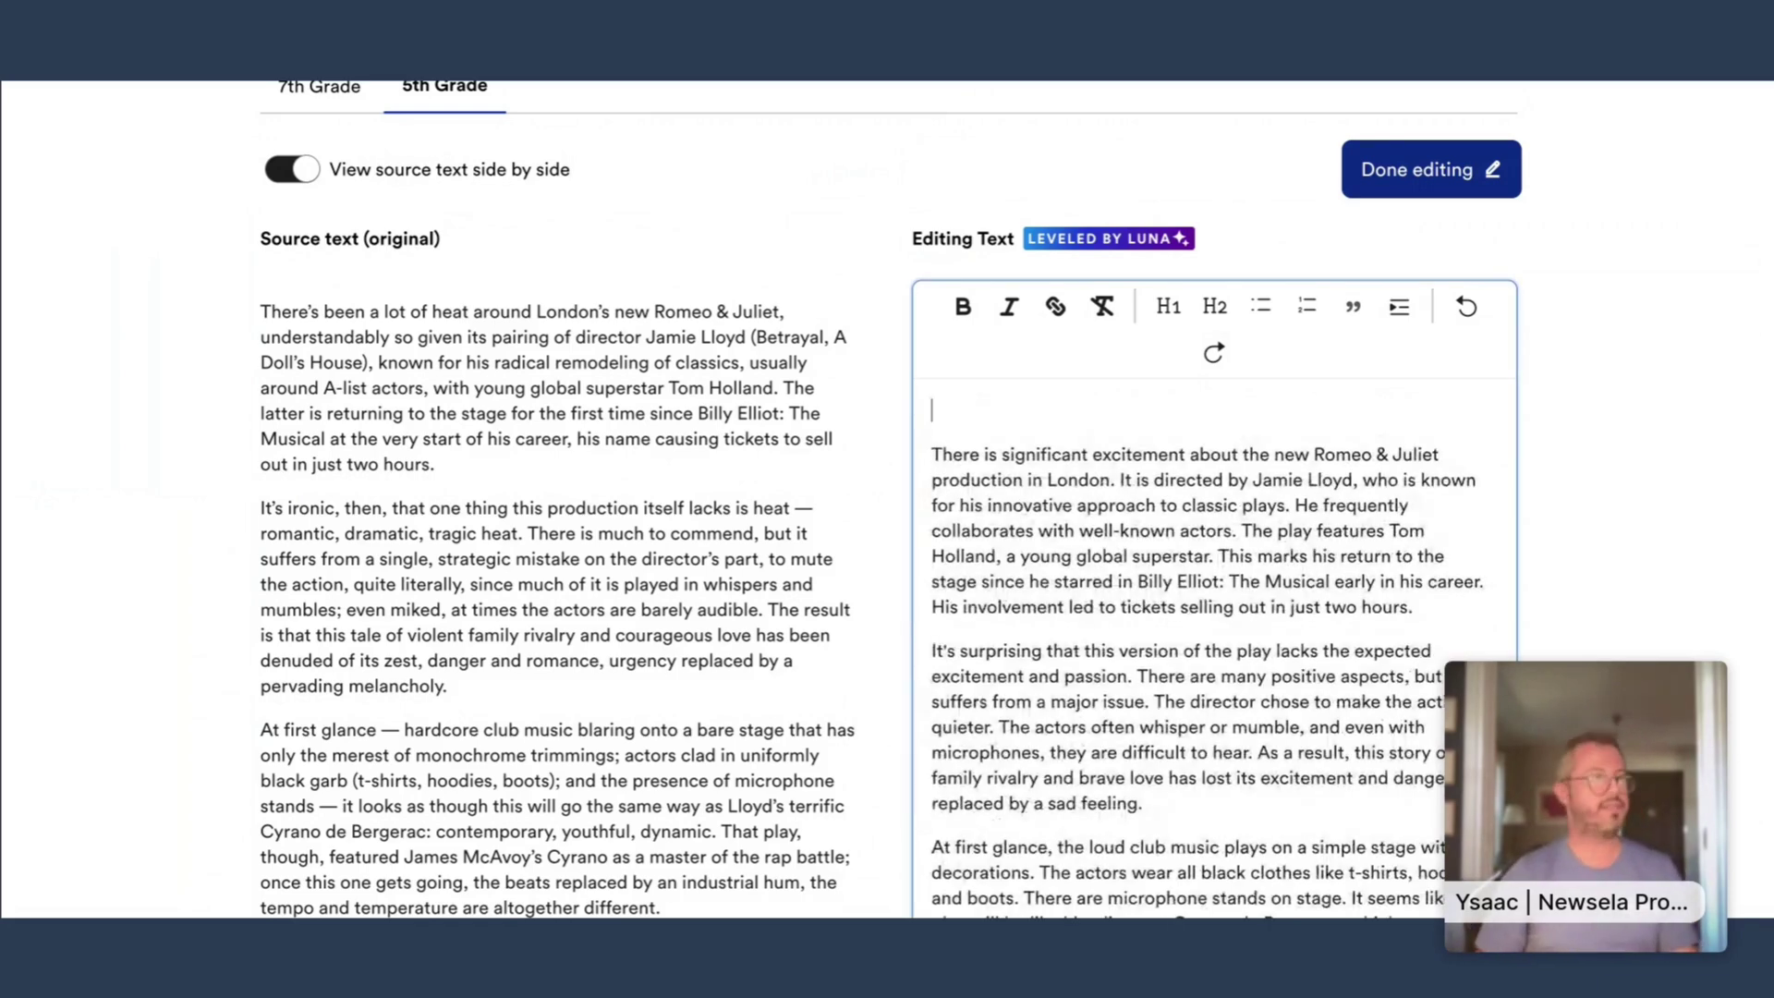
pyautogui.hotkey('ctrl', 'v')
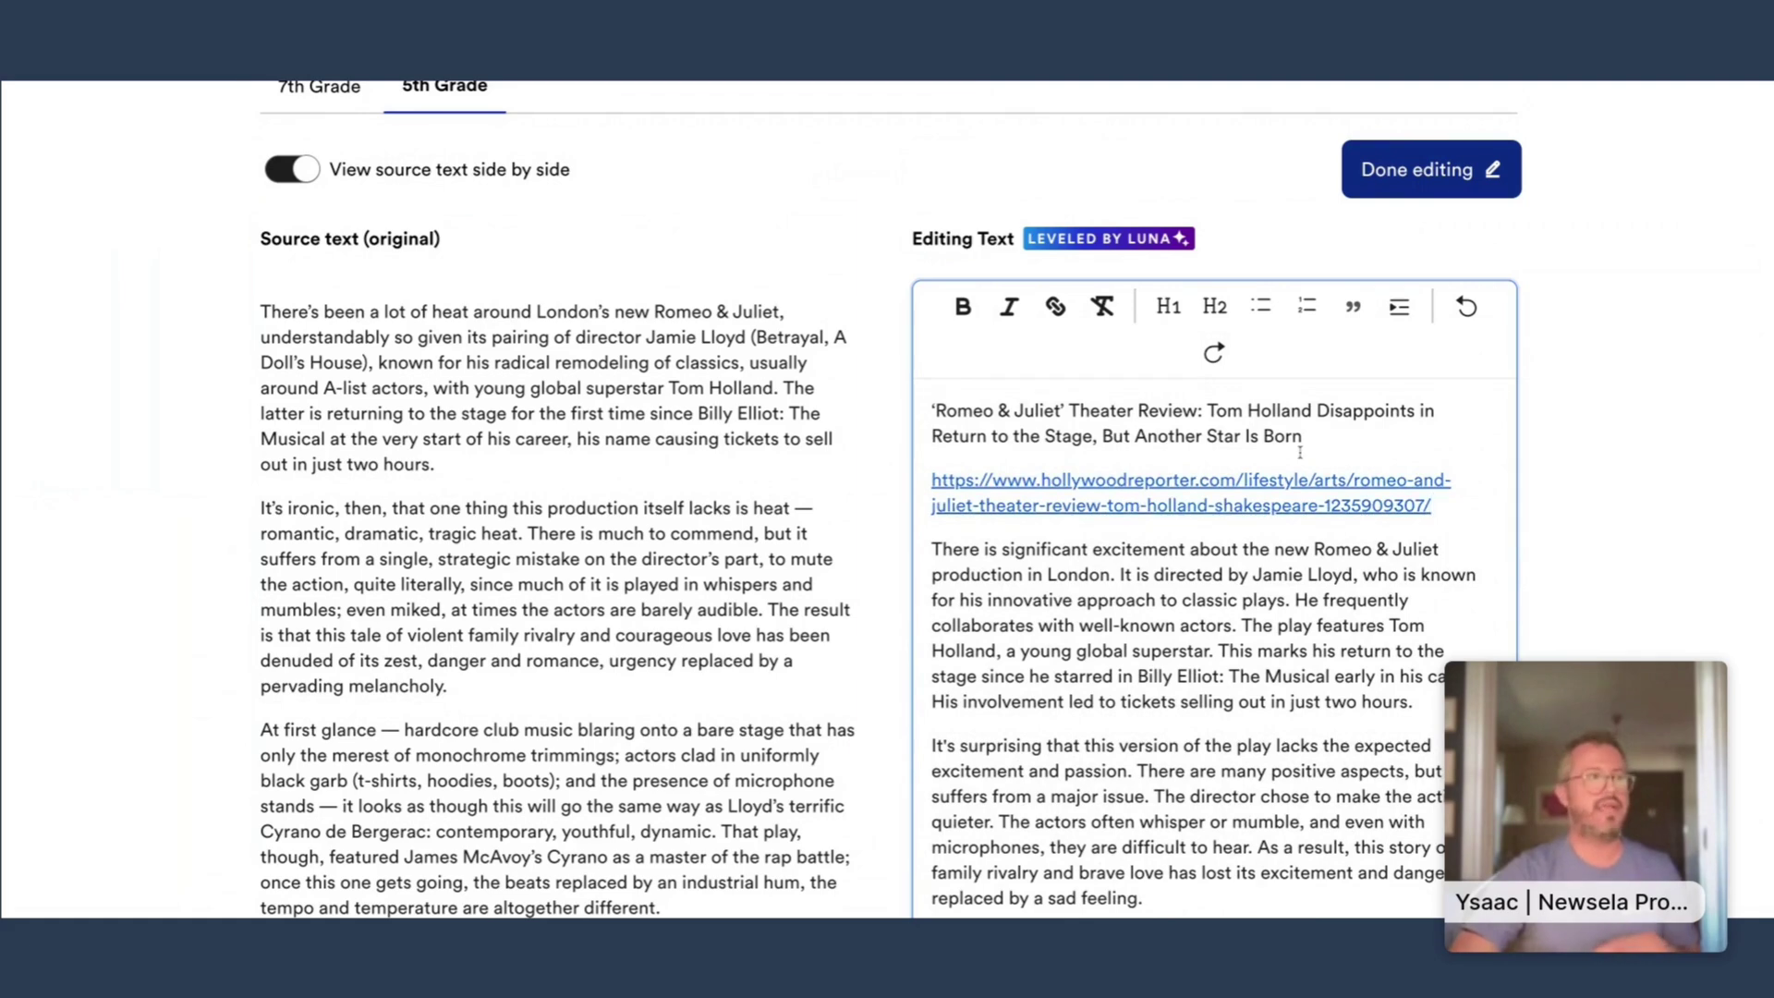
# - Format the pasted review headline as an H2 heading and finish editing the 5th Grade text
pyautogui.moveTo(1303, 434); pyautogui.dragTo(948, 395)
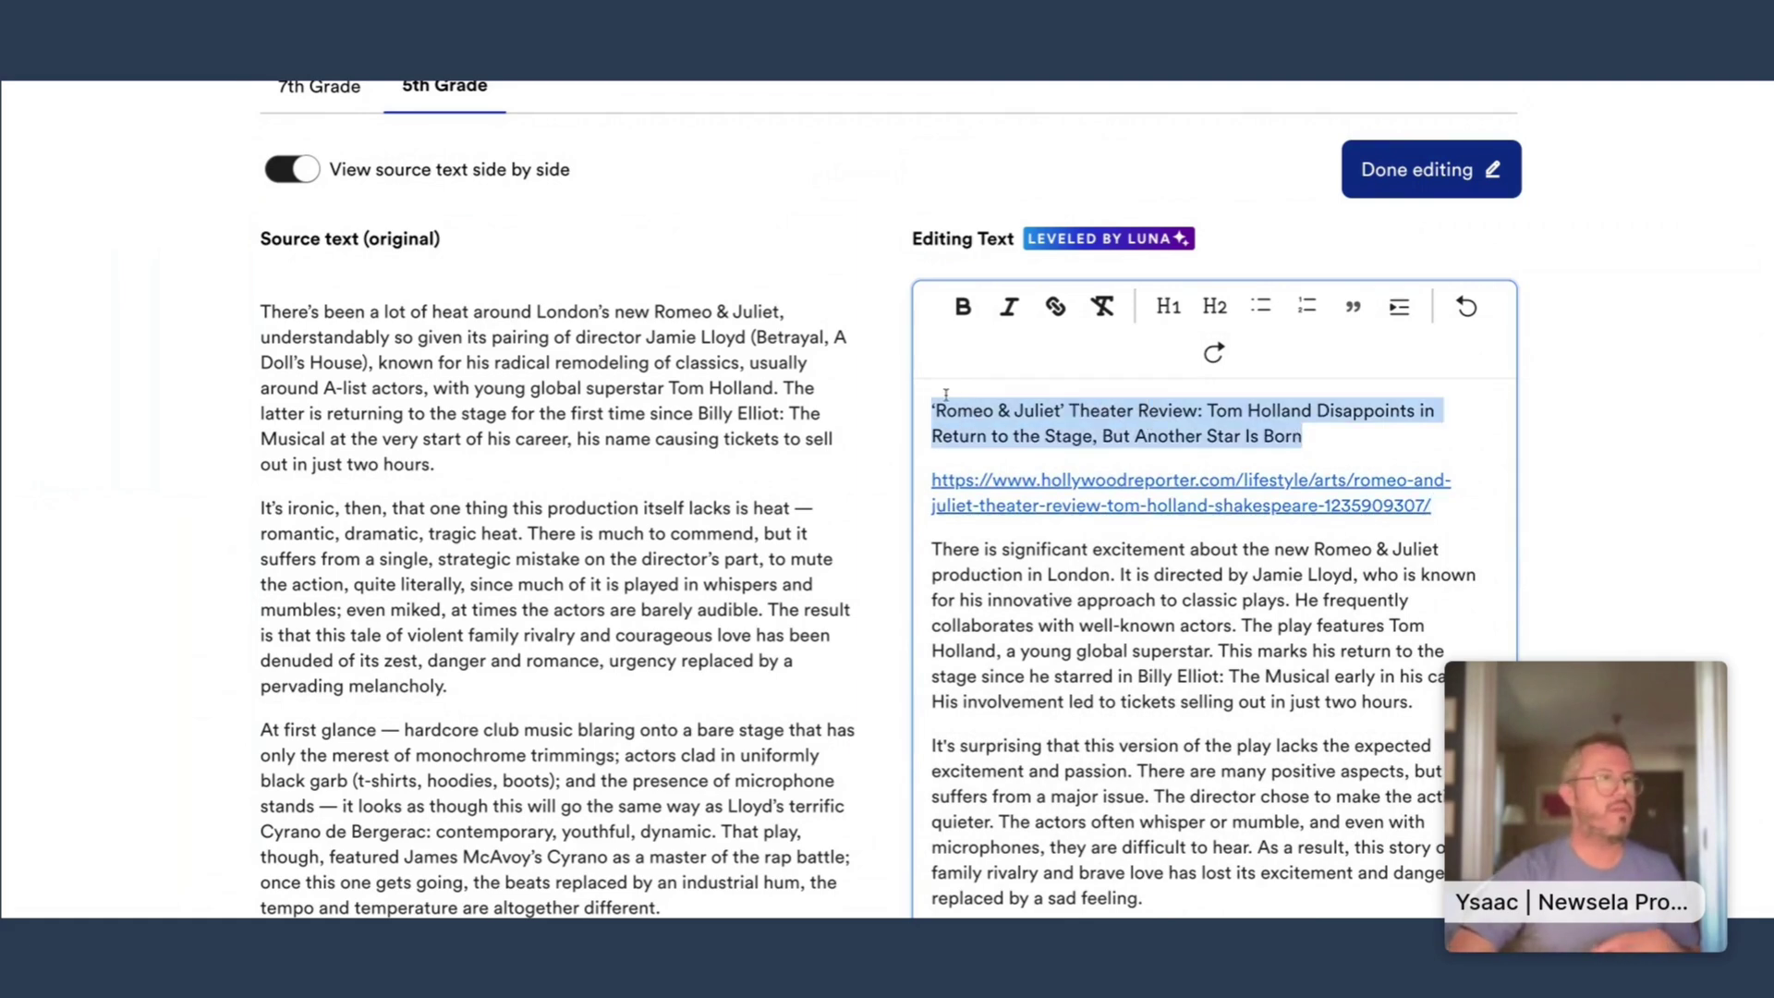
pyautogui.click(1214, 306)
pyautogui.click(1556, 459)
pyautogui.scroll(-5, 1412, 459)
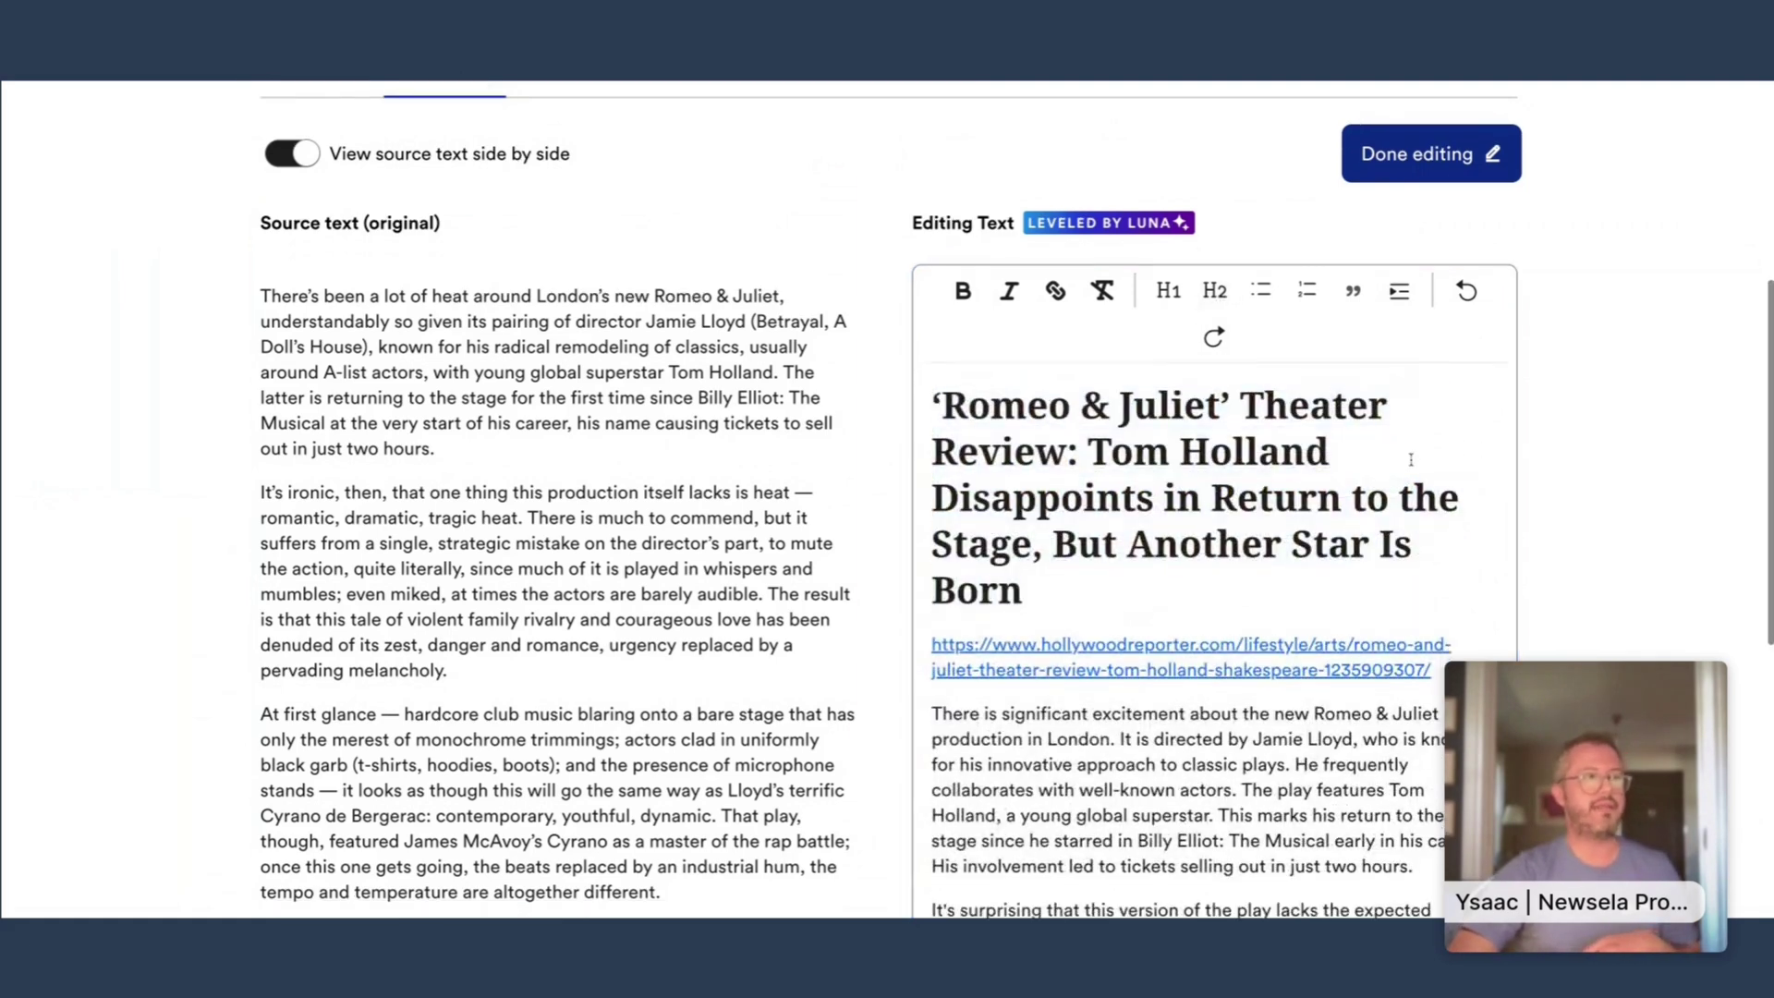
pyautogui.scroll(5, 1412, 460)
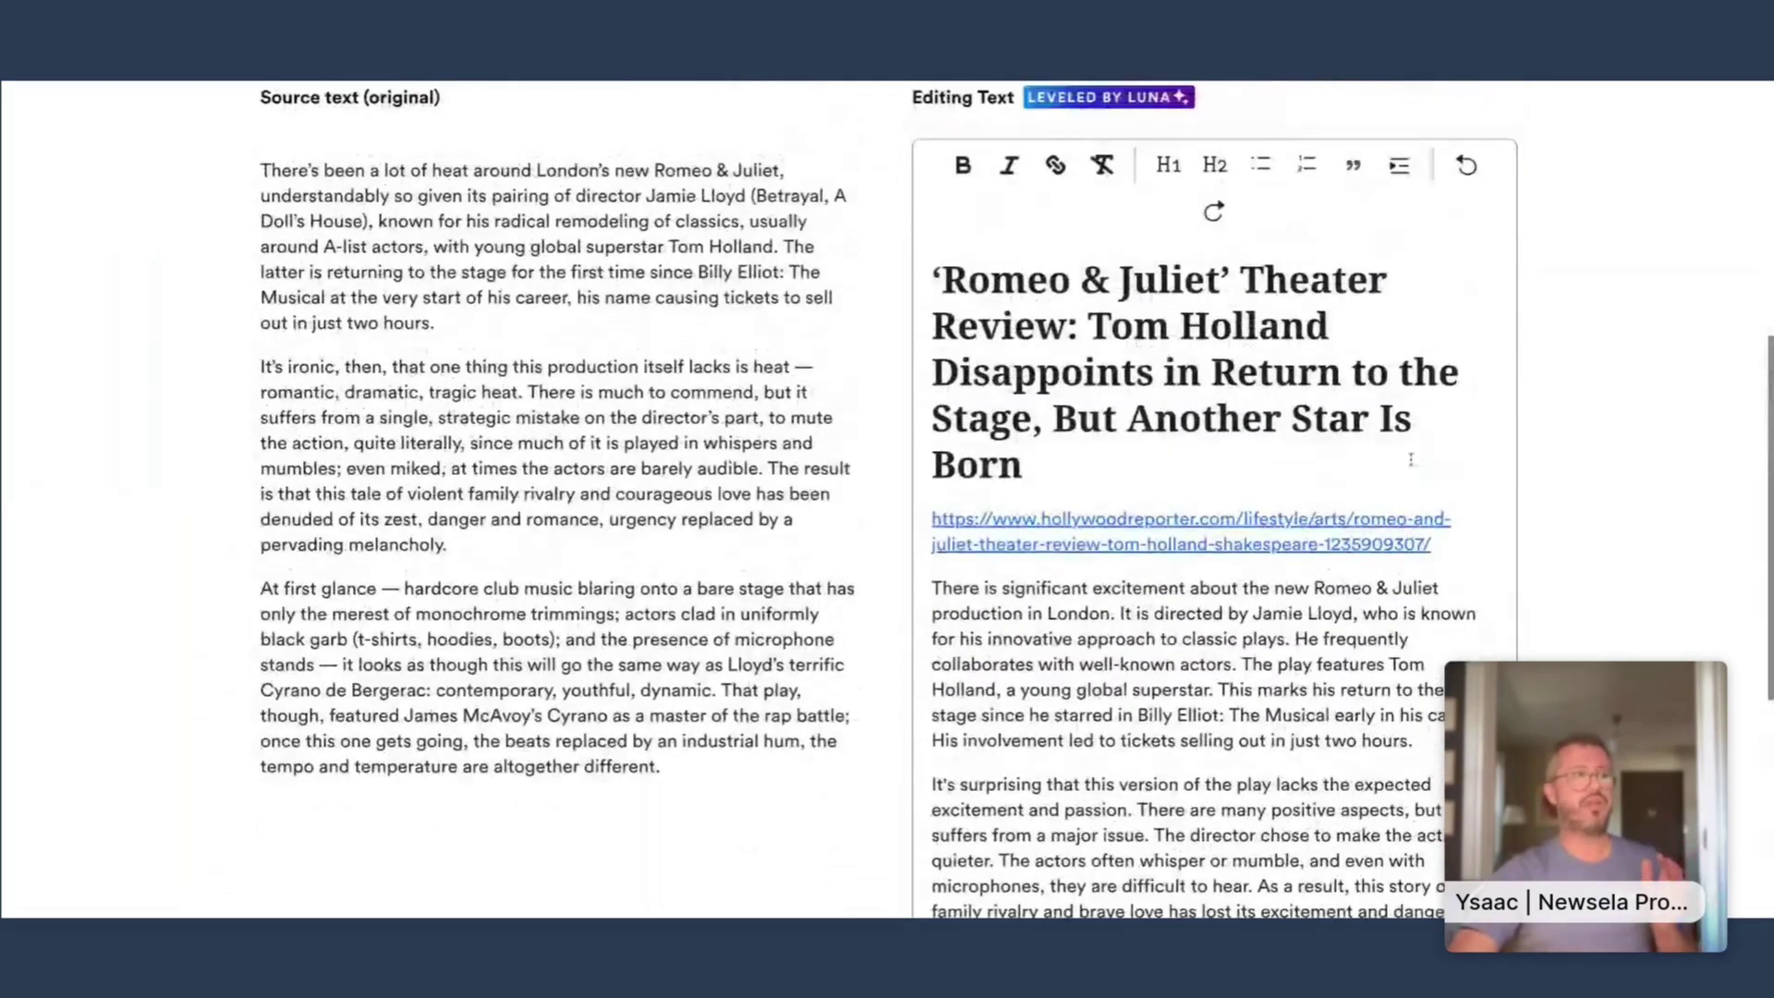
pyautogui.click(1426, 186)
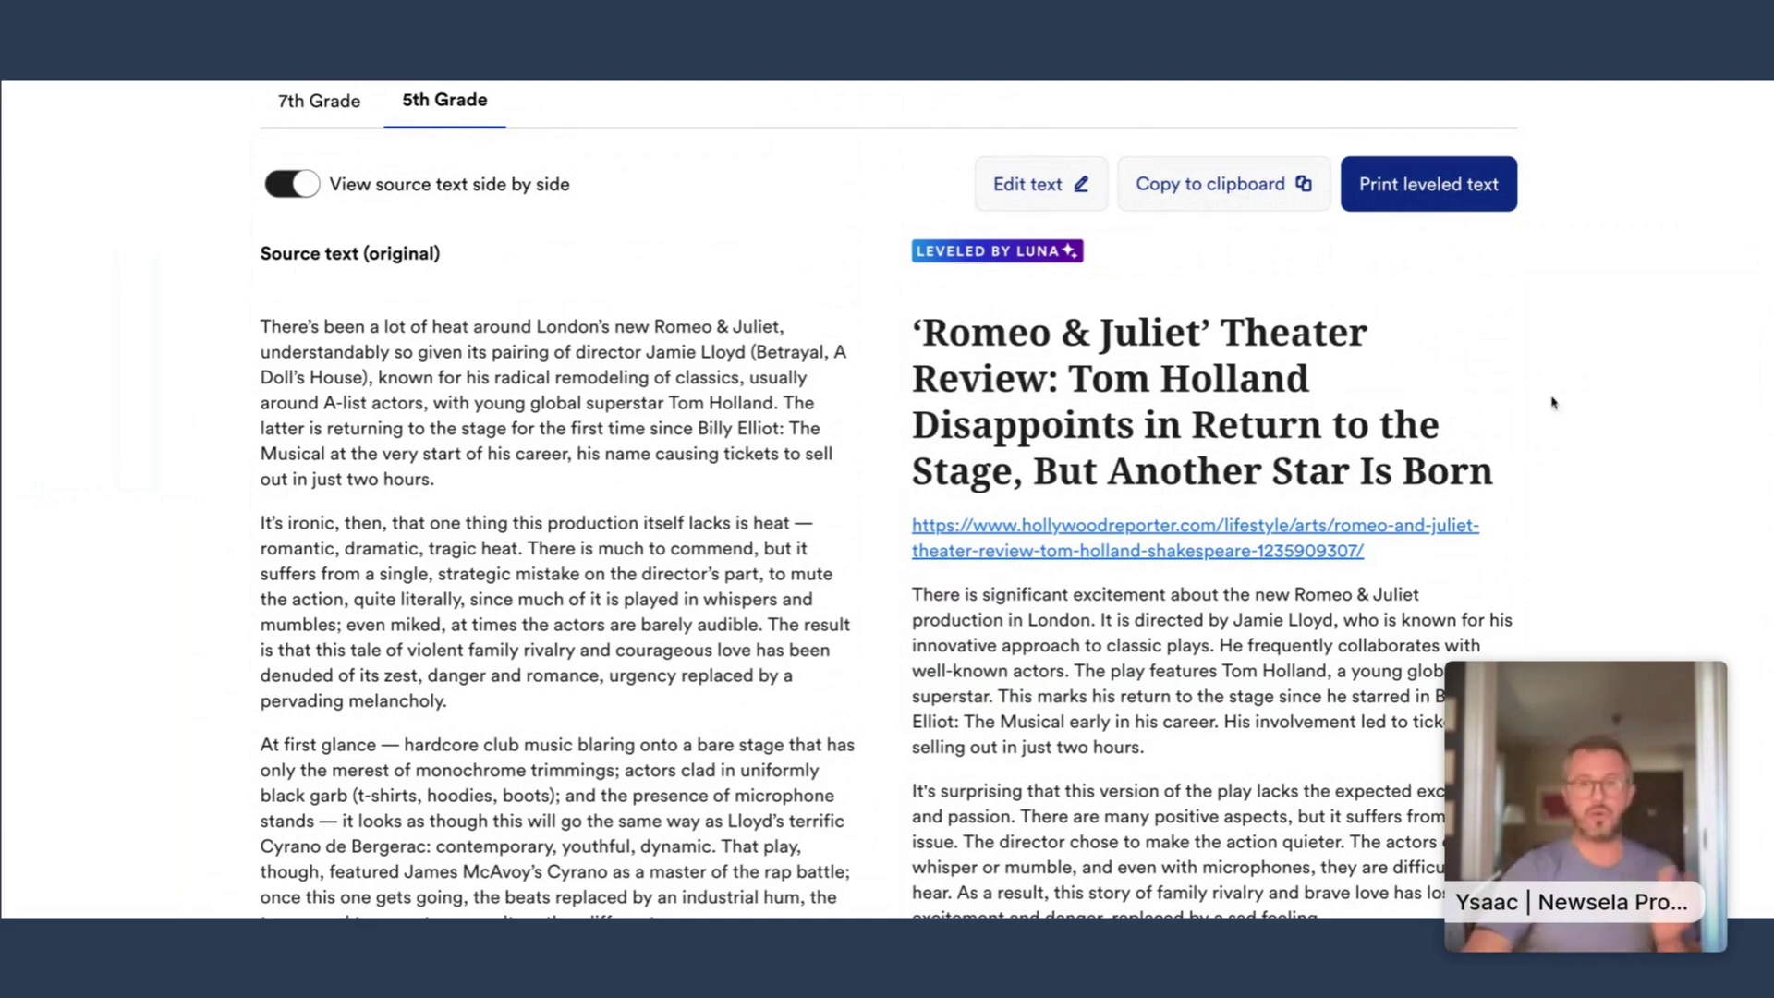
pyautogui.scroll(-3, 1590, 493)
pyautogui.scroll(-4, 1590, 492)
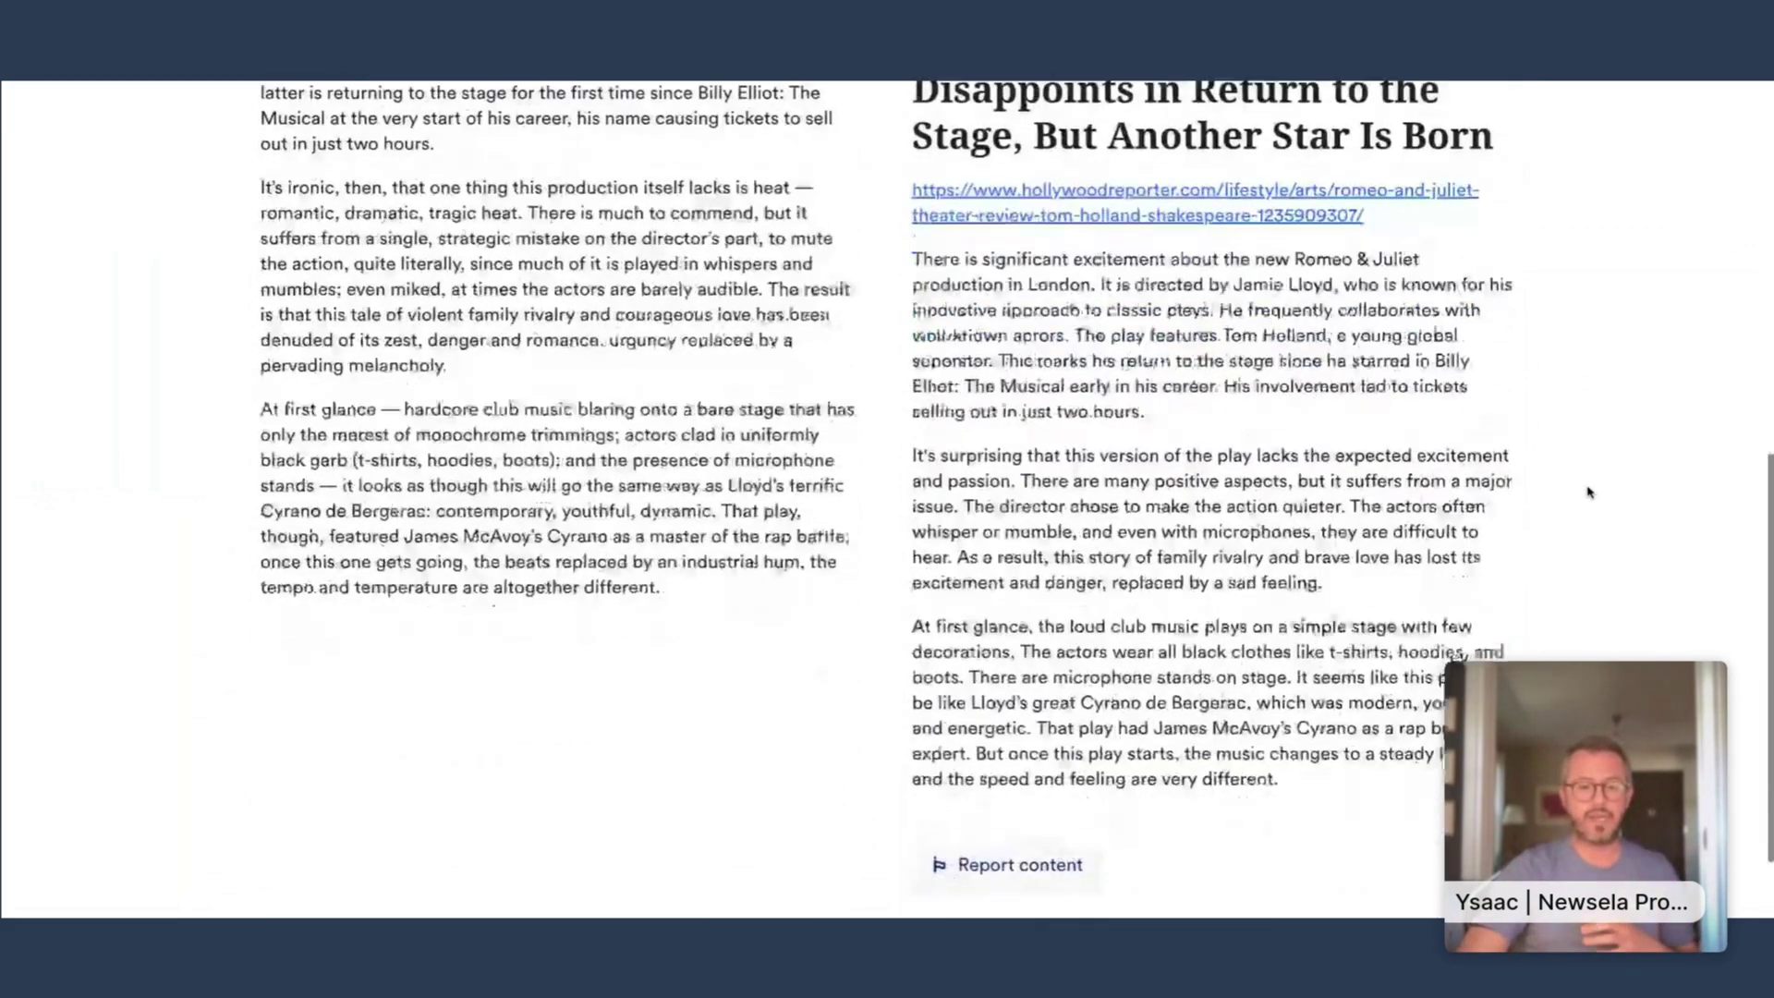
pyautogui.scroll(2, 1589, 493)
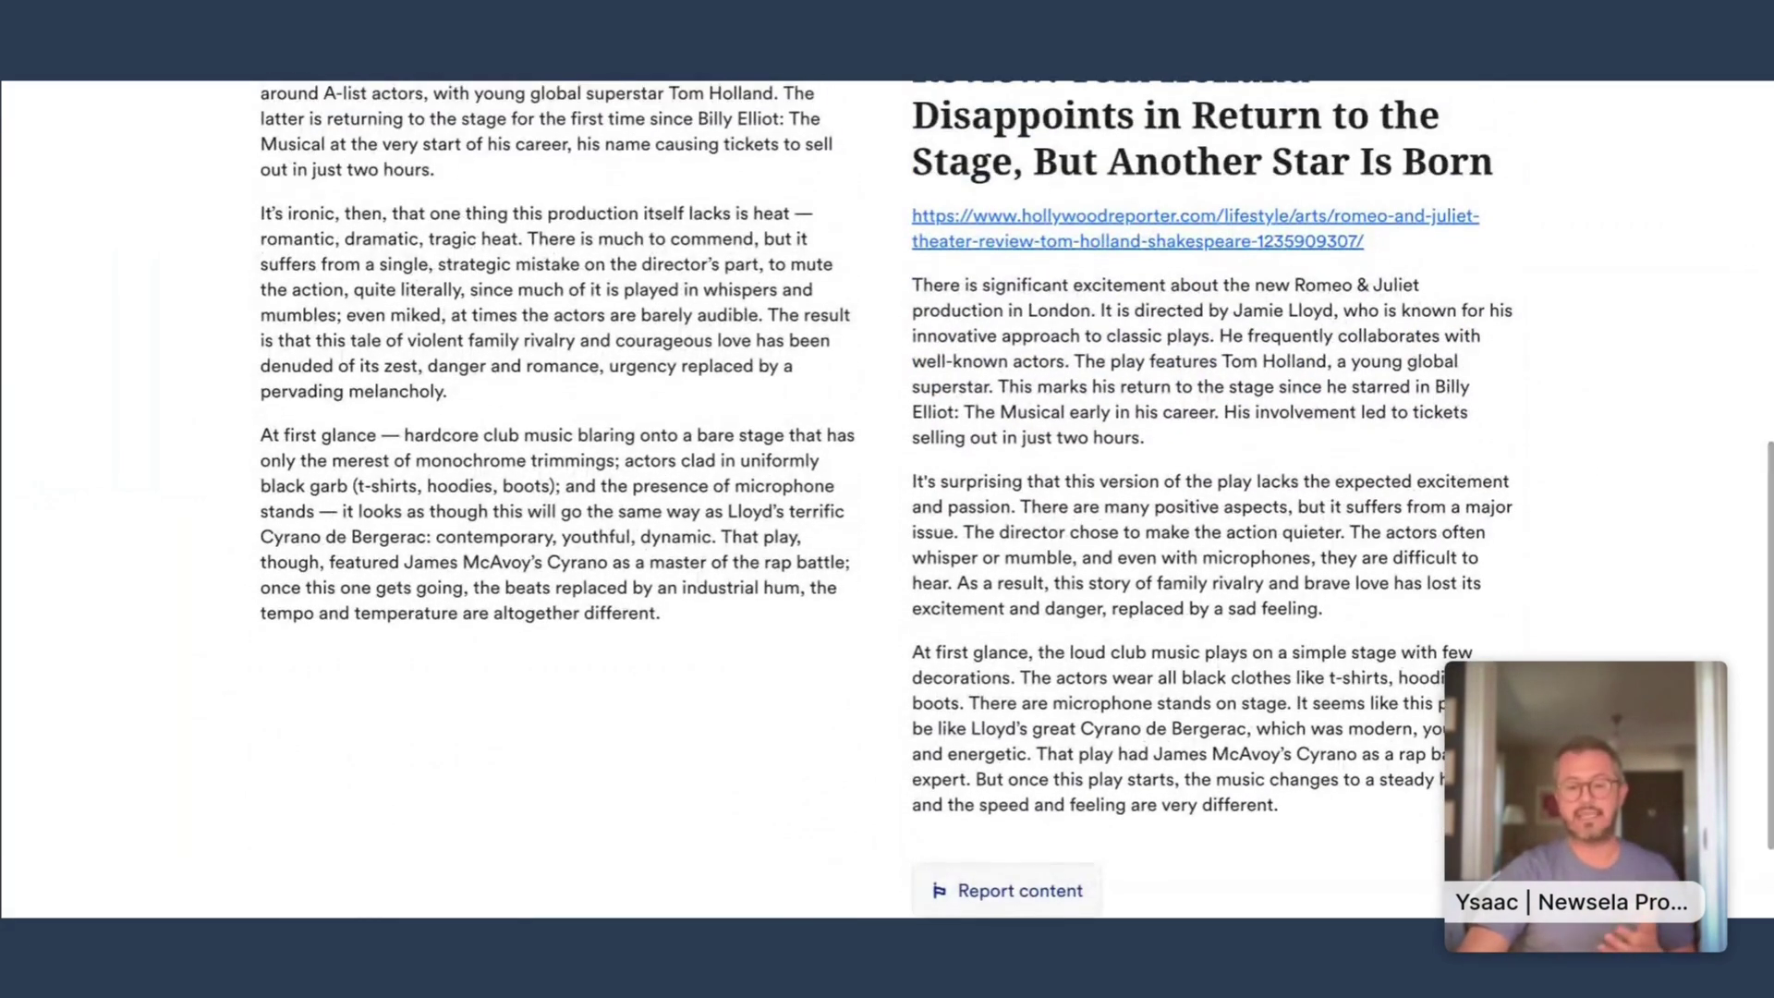